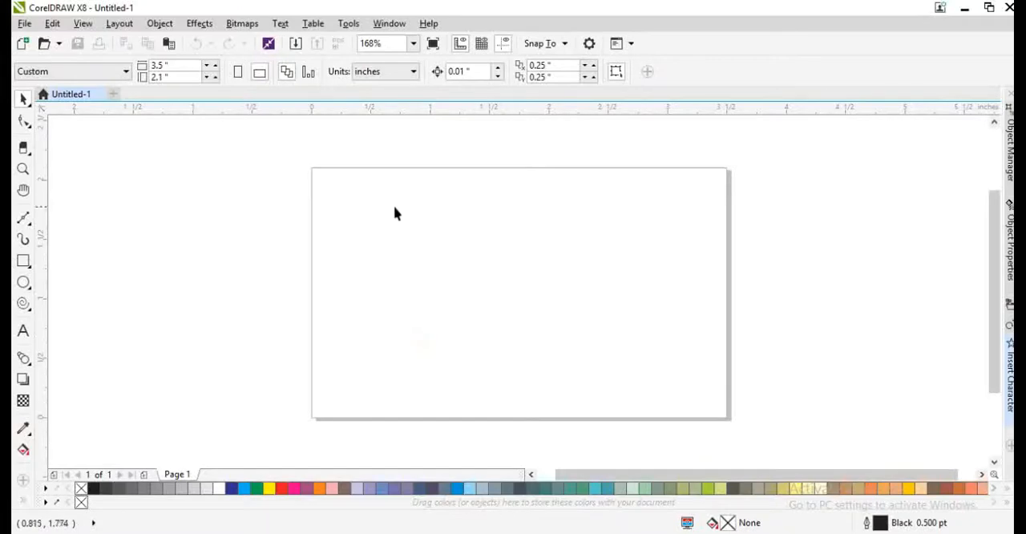
# - Add a 3.5 by 2.1 inch rectangle framing the whole page
pyautogui.doubleClick(22, 260)
pyautogui.hotkey('shift', 'F2')
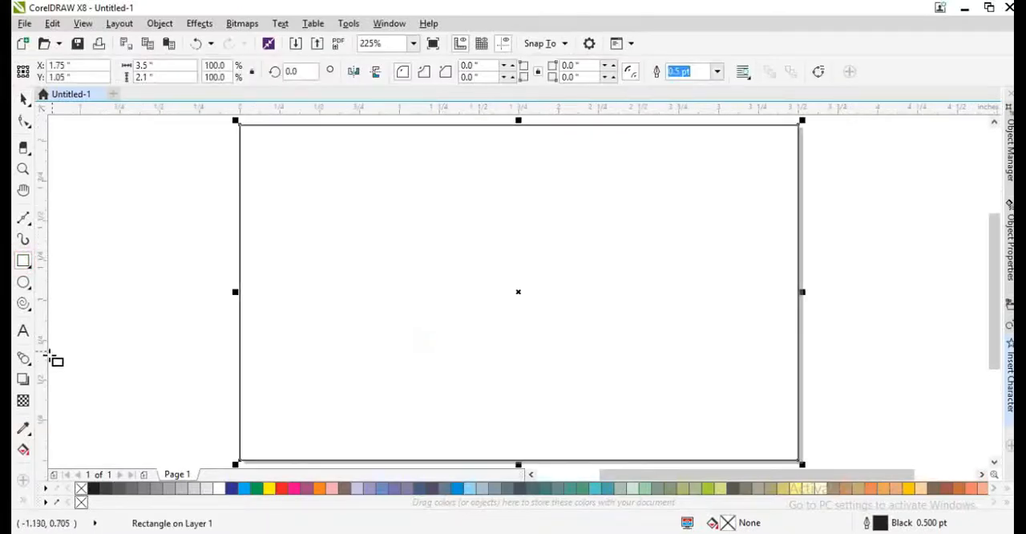
# - Add the artistic text "gagan garments" on two lines in the left half of the page
pyautogui.click(22, 331)
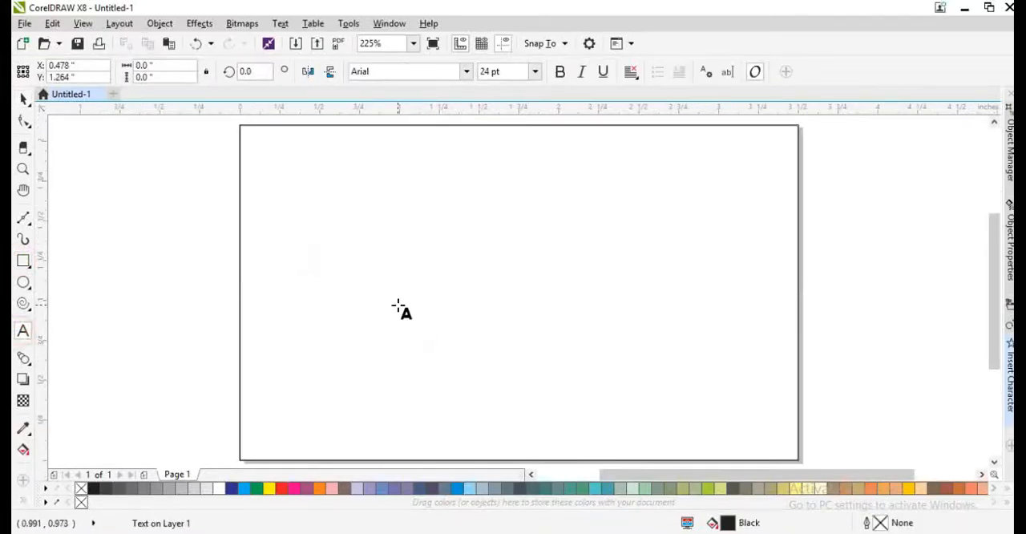
pyautogui.write('gagan ')
pyautogui.write('gar')
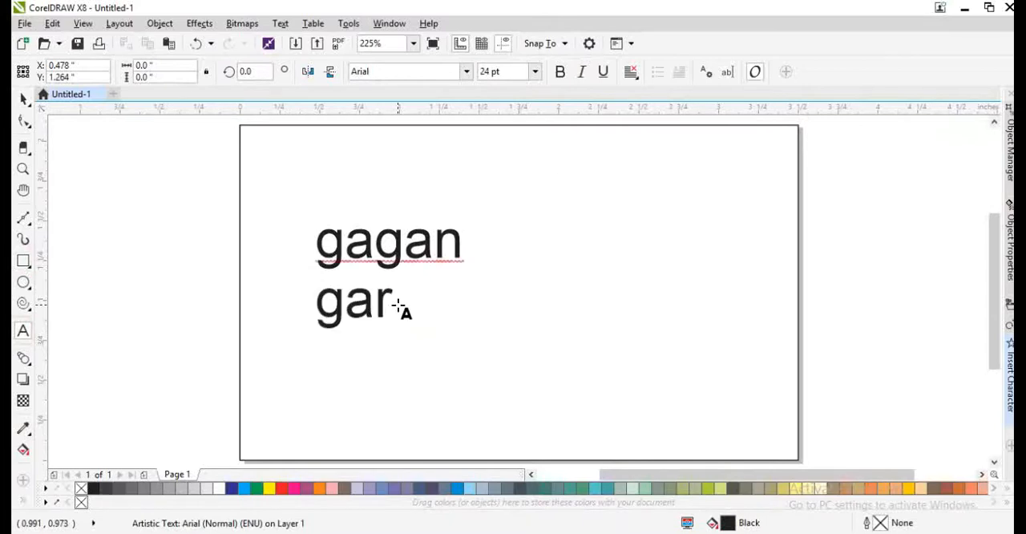
pyautogui.write('ments')
pyautogui.hotkey('ctrl', 'space')
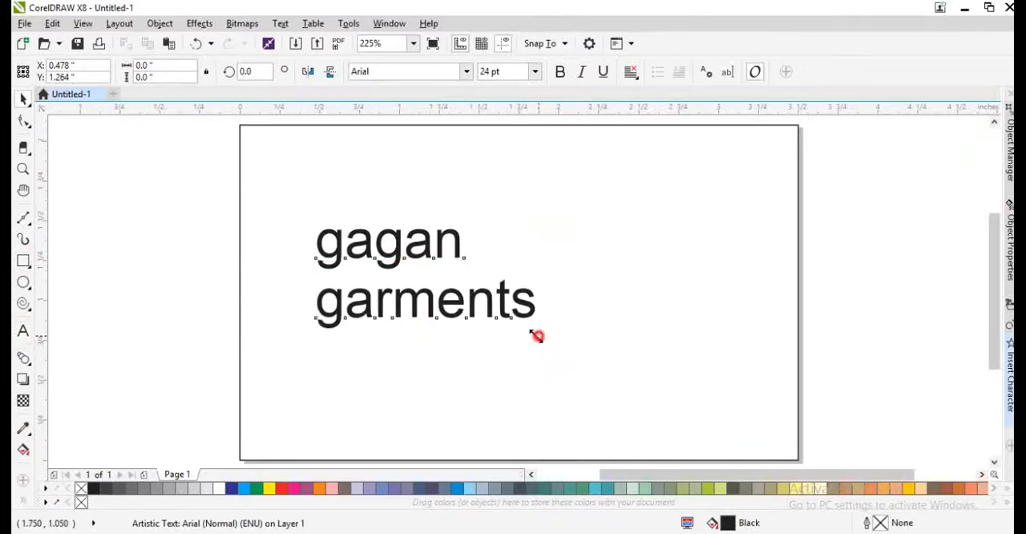
# - Scale the text down to about 15.3 pt and place a copy of it below the original
pyautogui.moveTo(536, 335); pyautogui.dragTo(405, 405)
pyautogui.rightClick(404, 405)
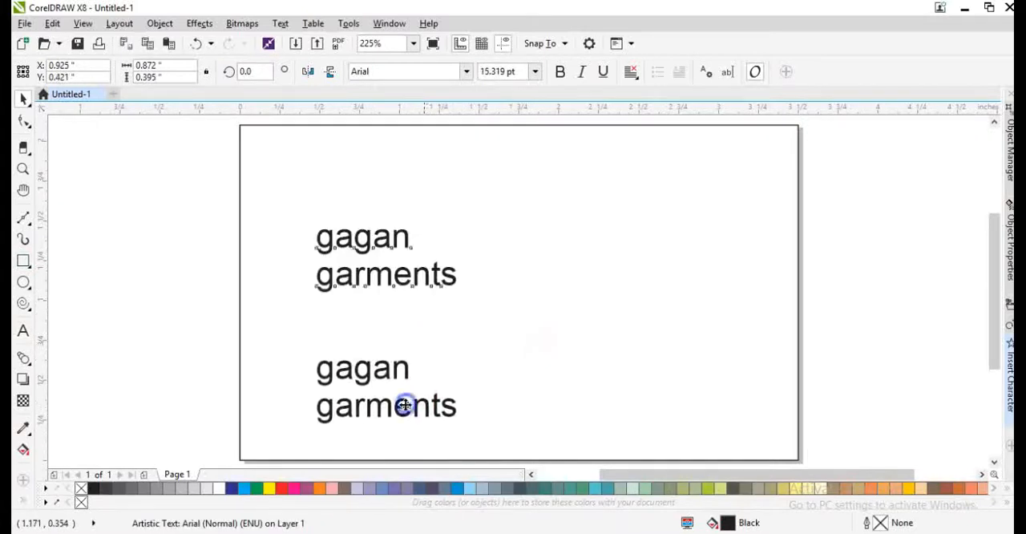
pyautogui.moveTo(379, 278); pyautogui.dragTo(366, 301)
# - Center-align the two lines of the upper "gagan garments" text
pyautogui.doubleClick(364, 298)
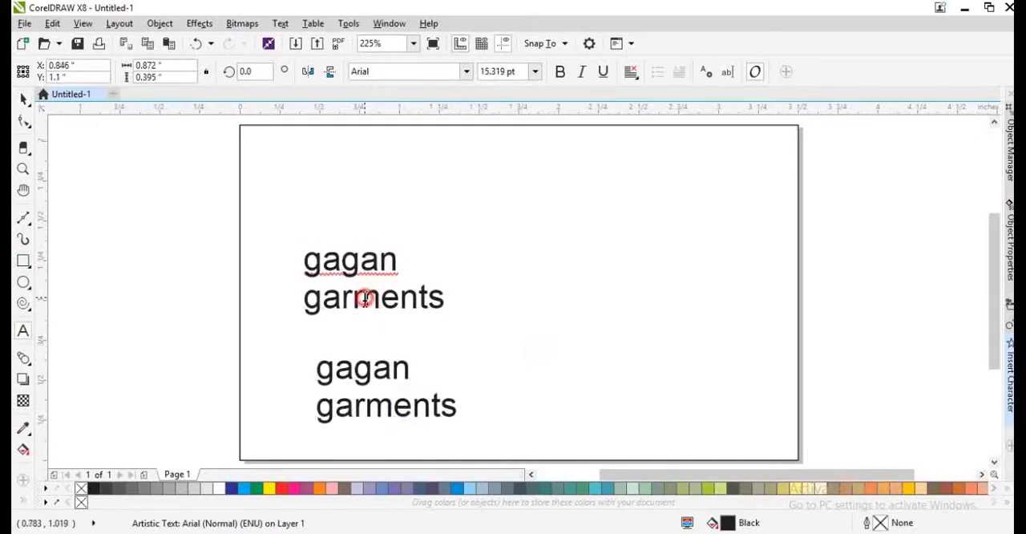
pyautogui.hotkey('ctrl', 'e')
pyautogui.hotkey('ctrl', 'space')
pyautogui.click(625, 223)
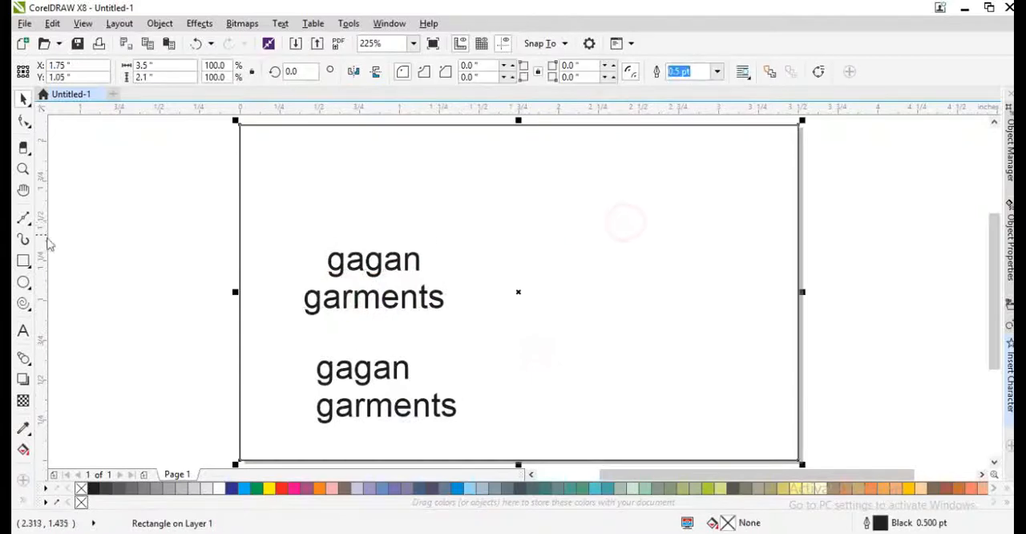
# - Draw a rectangle about 1.67 by 0.97 inches against the page's right edge, rounding its upper-left corner about 0.24 inch and lower-left about 0.11 inch
pyautogui.click(22, 258)
pyautogui.moveTo(531, 184); pyautogui.dragTo(798, 338)
pyautogui.press('F10')
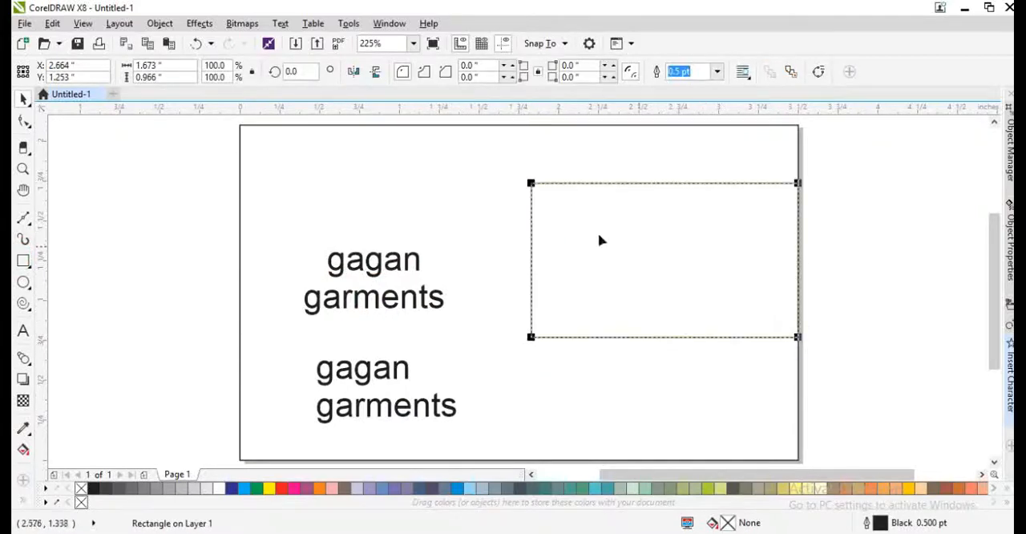
pyautogui.click(530, 185)
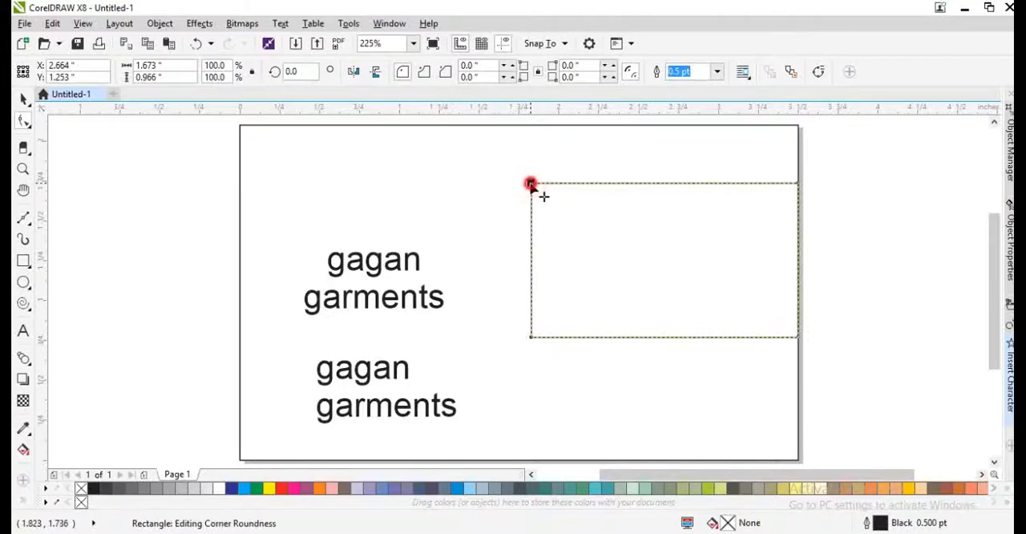
pyautogui.moveTo(530, 184); pyautogui.dragTo(551, 229)
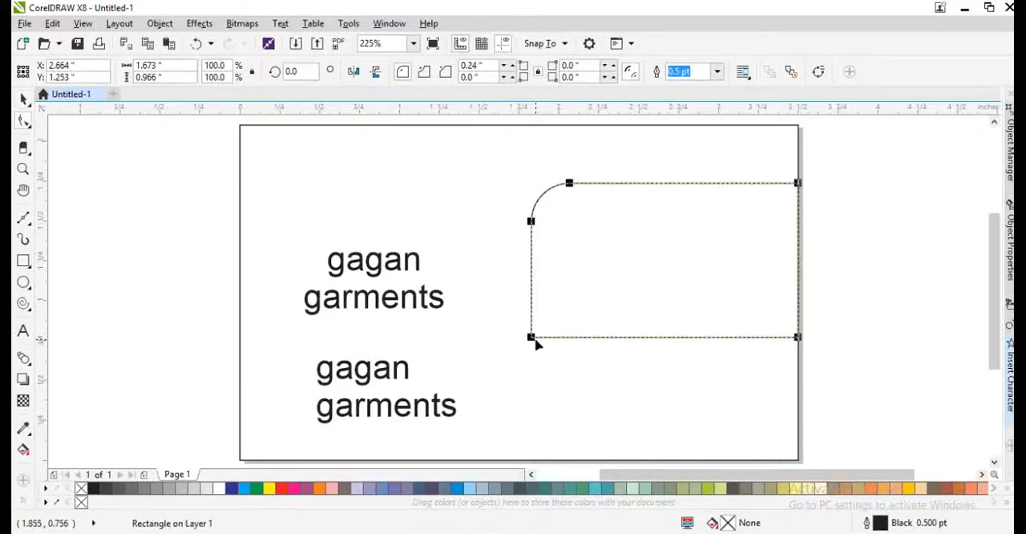
pyautogui.moveTo(532, 337); pyautogui.dragTo(550, 348)
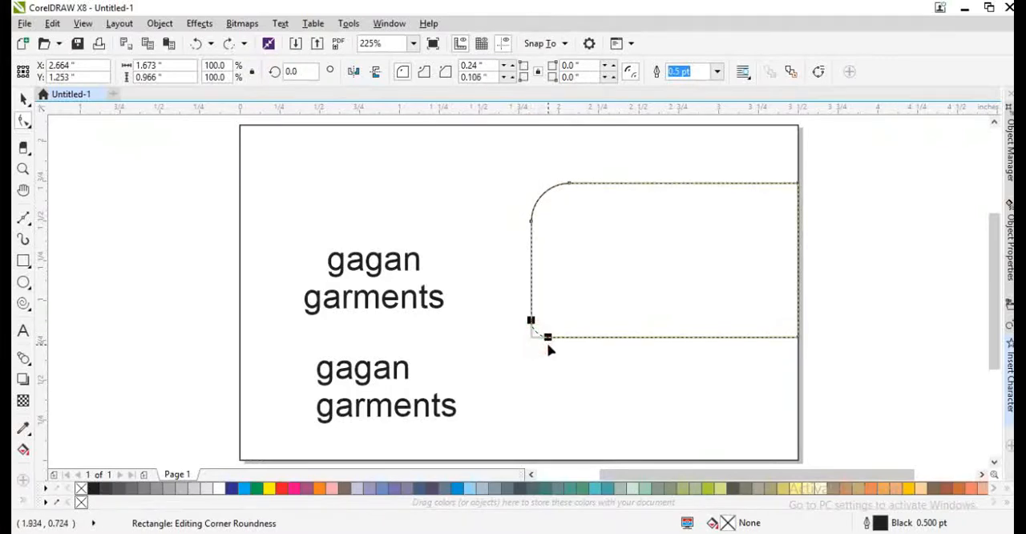
pyautogui.press('space')
# - Skew the rounded rectangle horizontally so its top edge leans slightly to the right
pyautogui.click(586, 251)
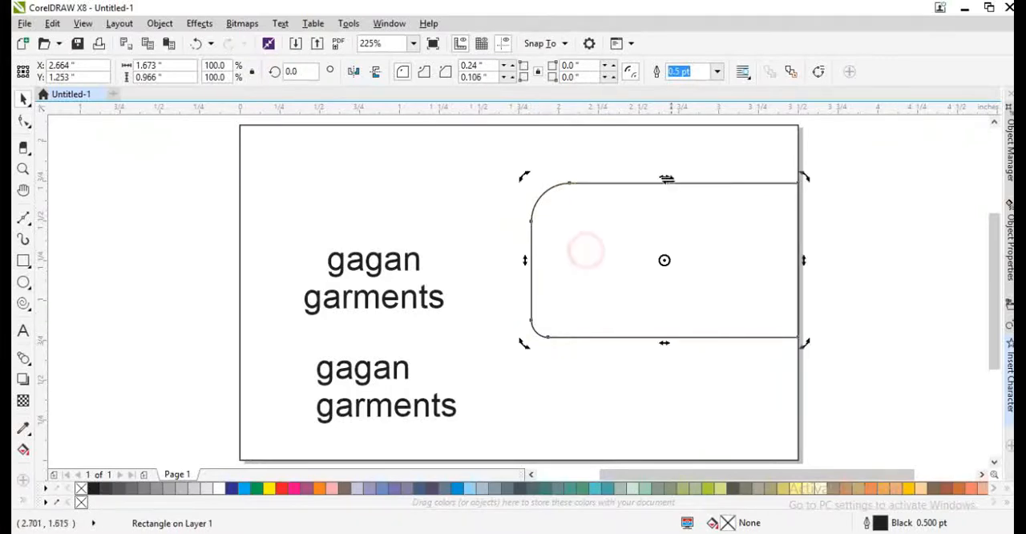
pyautogui.moveTo(664, 177); pyautogui.dragTo(677, 177)
pyautogui.click(765, 167)
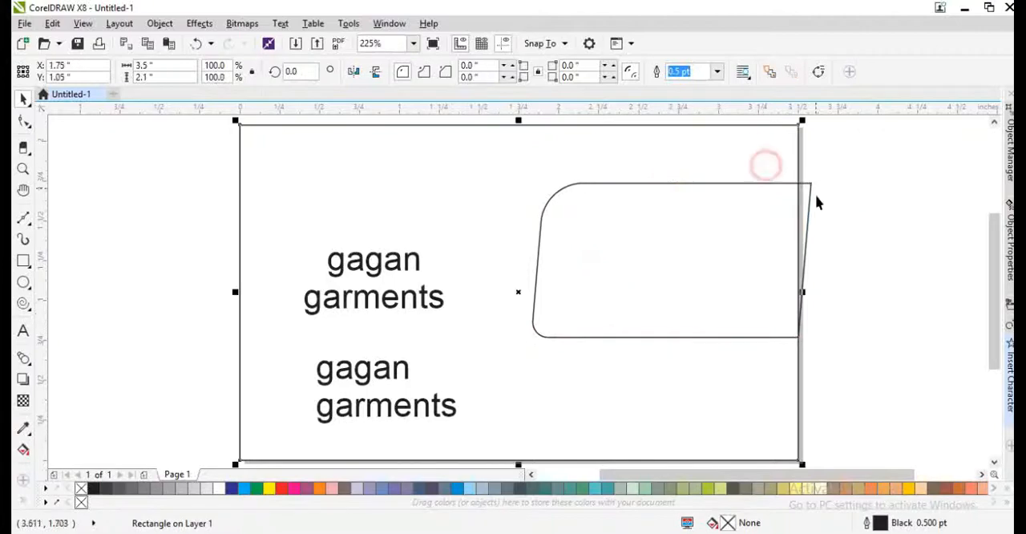
# - Intersect the skewed shape with the page frame and delete the original that extends past the page edge
pyautogui.keyDown('shift'); pyautogui.click(808, 199); pyautogui.keyUp('shift')
pyautogui.click(470, 76)
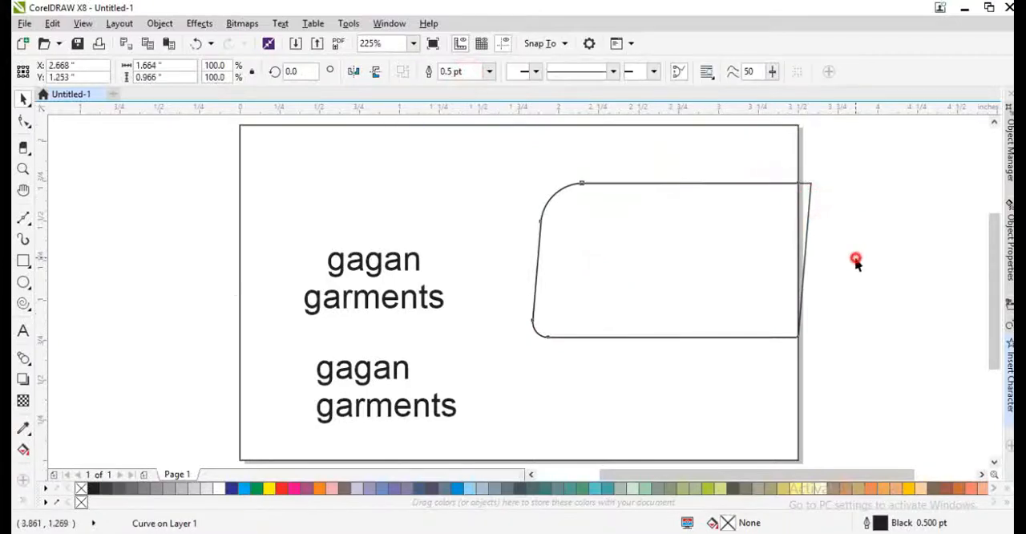
pyautogui.click(855, 258)
pyautogui.click(807, 196)
pyautogui.press('Delete')
pyautogui.click(732, 163)
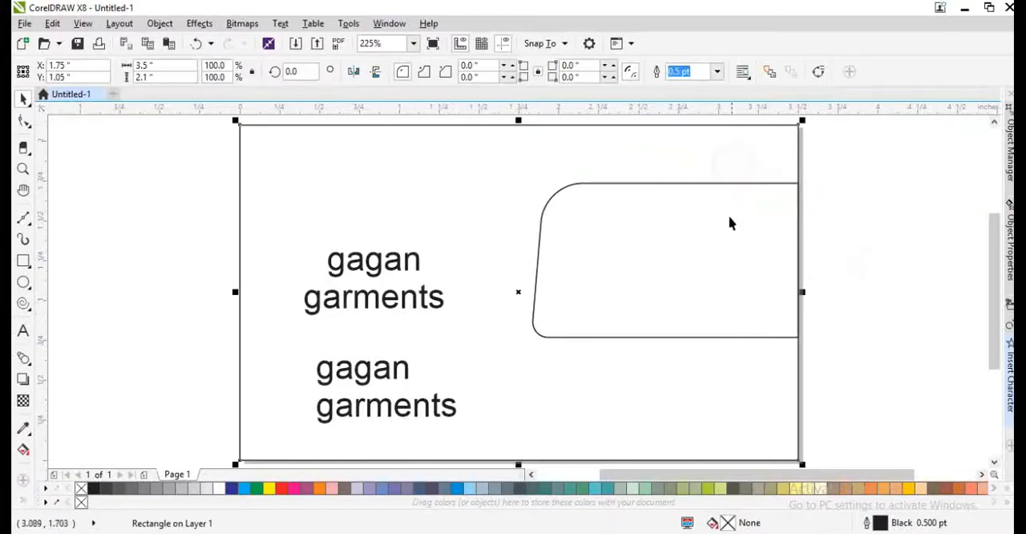
# - Duplicate the trimmed shape onto the left half of the page and mirror the copy both vertically and horizontally
pyautogui.click(733, 275)
pyautogui.moveTo(742, 283); pyautogui.dragTo(443, 317)
pyautogui.rightClick(443, 318)
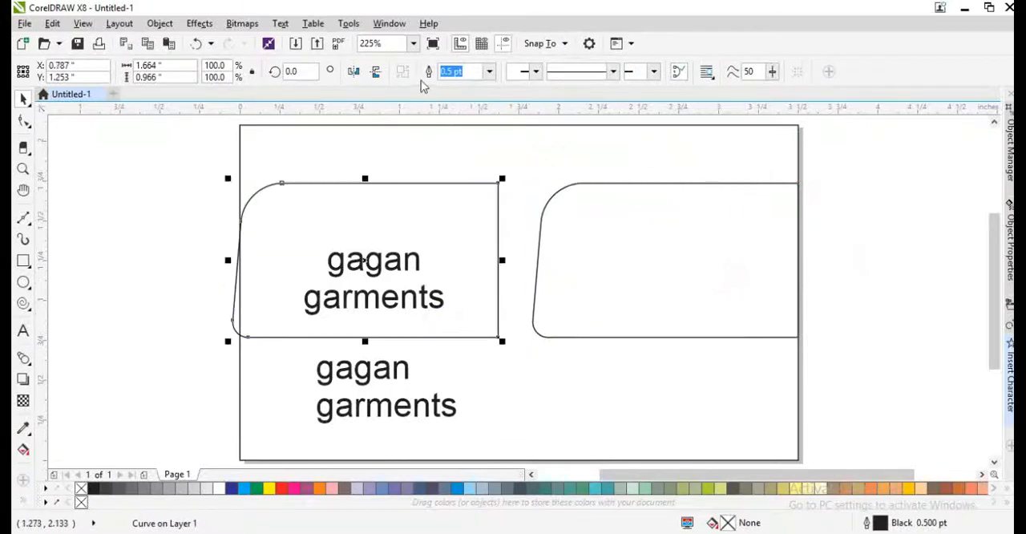
pyautogui.click(378, 75)
pyautogui.click(354, 72)
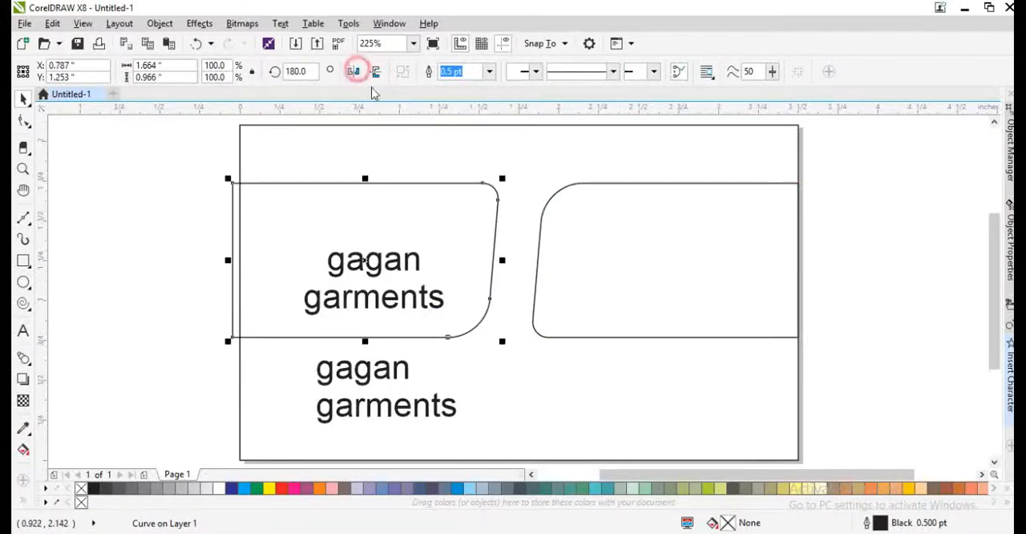
# - Align the mirrored copy to the top and left edges of the page frame
pyautogui.keyDown('shift'); pyautogui.click(400, 170); pyautogui.keyUp('shift')
pyautogui.press('t')
pyautogui.press('l')
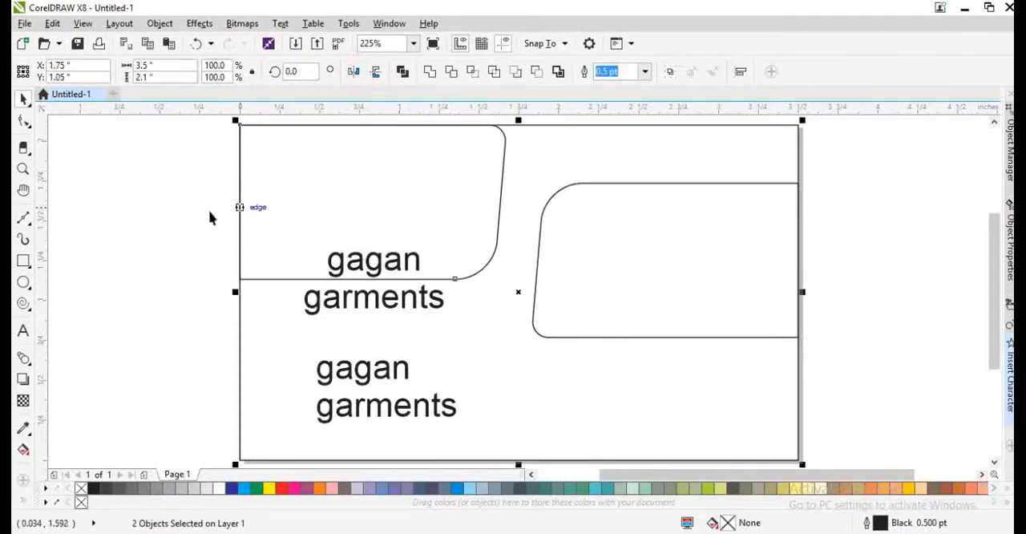
# - Enlarge the upper-left shape to about 2.19 by 1.27 inches and shift the right-hand shape slightly down
pyautogui.click(364, 213)
pyautogui.click(496, 240)
pyautogui.moveTo(508, 280); pyautogui.dragTo(594, 380)
pyautogui.moveTo(615, 337); pyautogui.dragTo(619, 355)
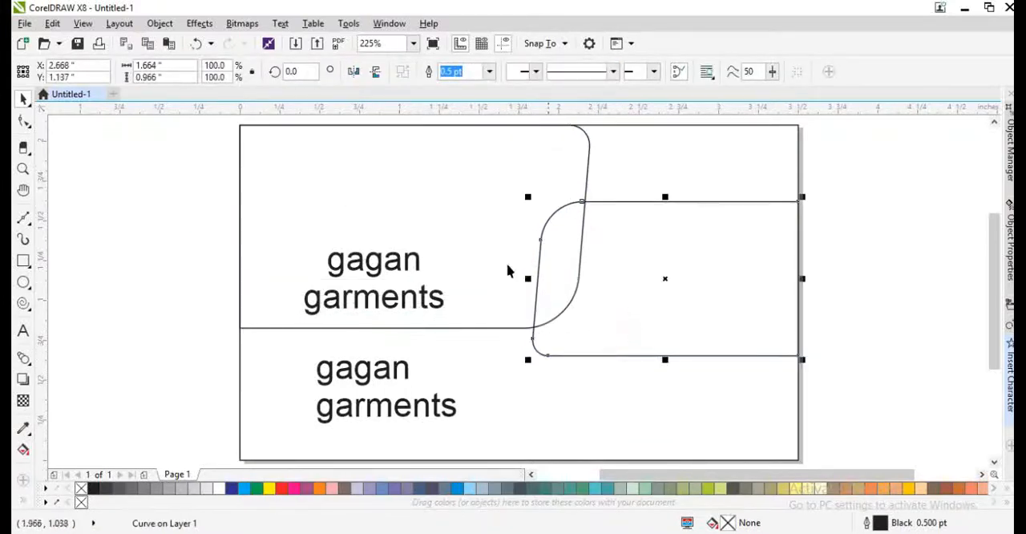
pyautogui.click(487, 257)
pyautogui.click(630, 295)
pyautogui.click(425, 300)
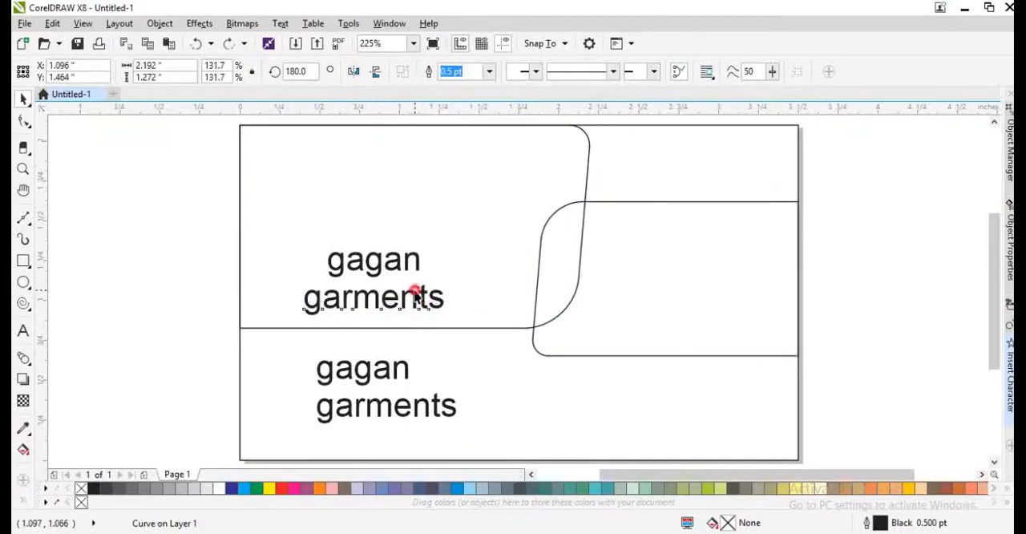
pyautogui.moveTo(479, 301); pyautogui.dragTo(487, 290)
pyautogui.hotkey('ctrl', 'z')
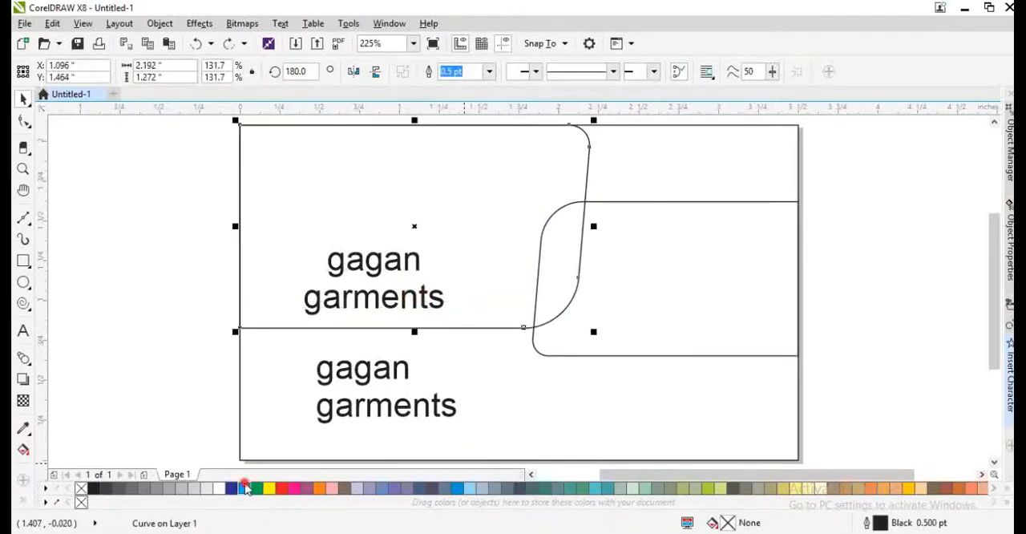
# - Apply a diagonal fountain fill to the upper-left shape, running from dark blue at the top to bright blue at the bottom
pyautogui.click(248, 490)
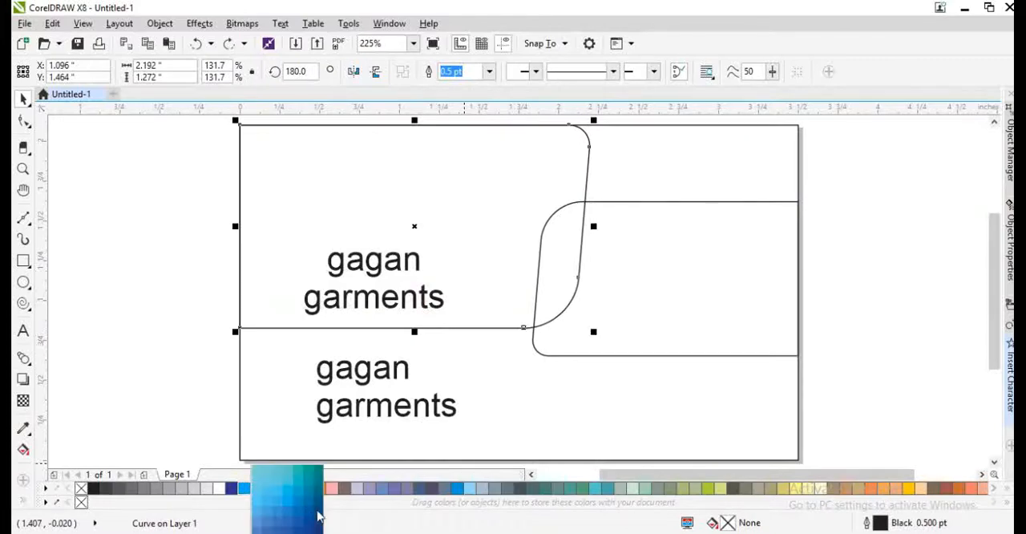
pyautogui.click(317, 517)
pyautogui.press('g')
pyautogui.moveTo(344, 188); pyautogui.dragTo(407, 352)
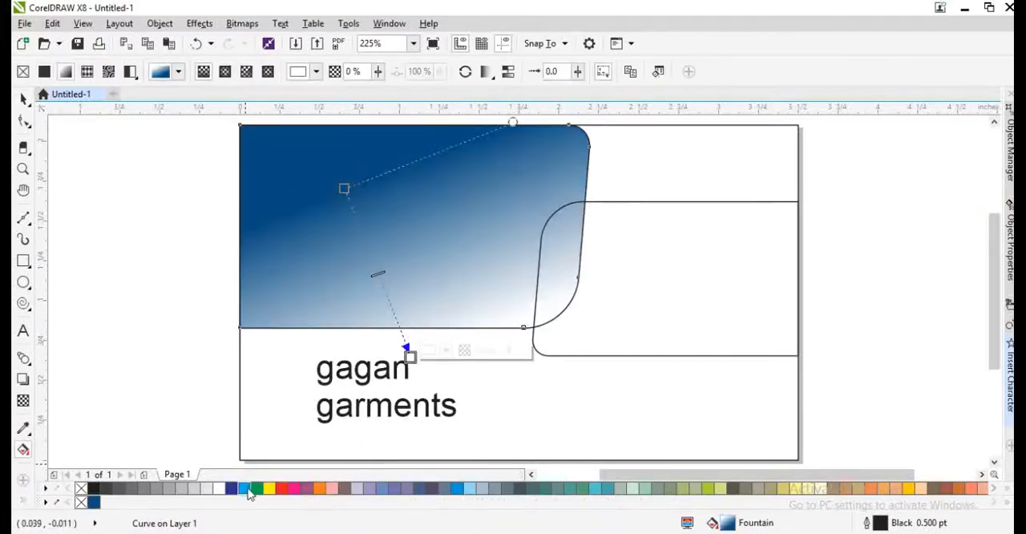
pyautogui.click(248, 489)
pyautogui.press('space')
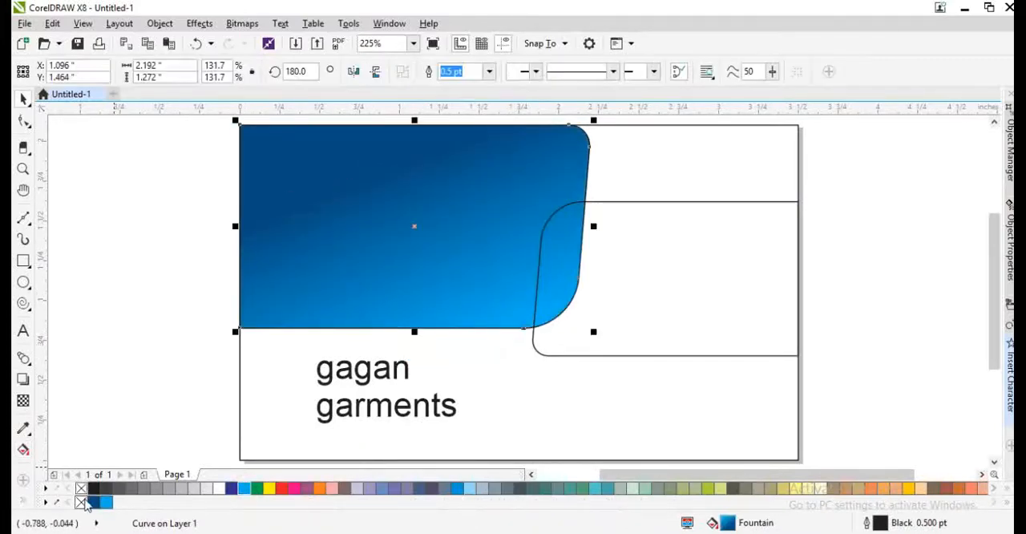
# - Remove the gradient shape's outline and send it to the back, behind the text
pyautogui.rightClick(82, 502)
pyautogui.hotkey('shift', 'pagedown')
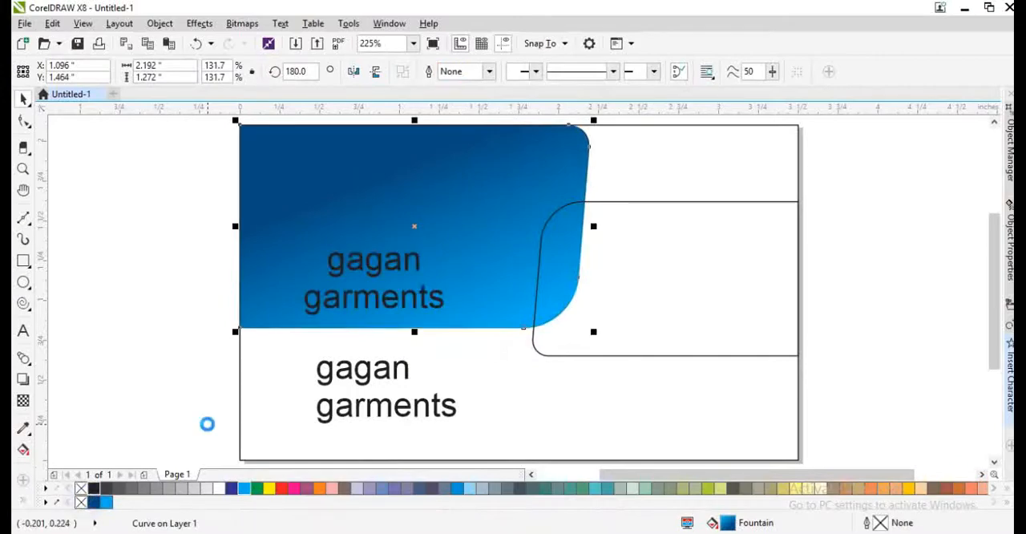
pyautogui.click(607, 318)
# - Switch to the Chrome browser and search Google Images for "garment model"
pyautogui.hotkey('alt', 'Tab')
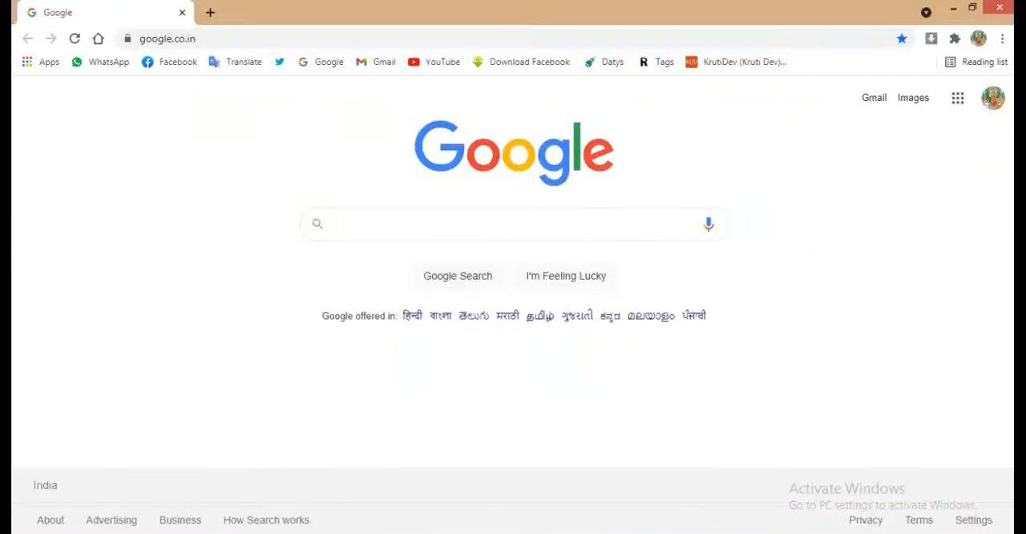
pyautogui.click(408, 217)
pyautogui.write('g')
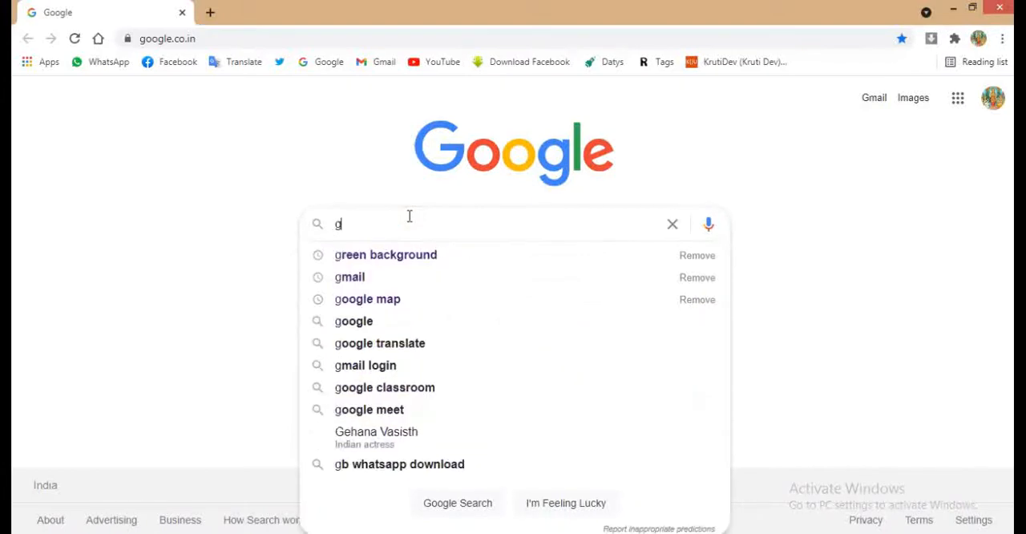
pyautogui.write('a')
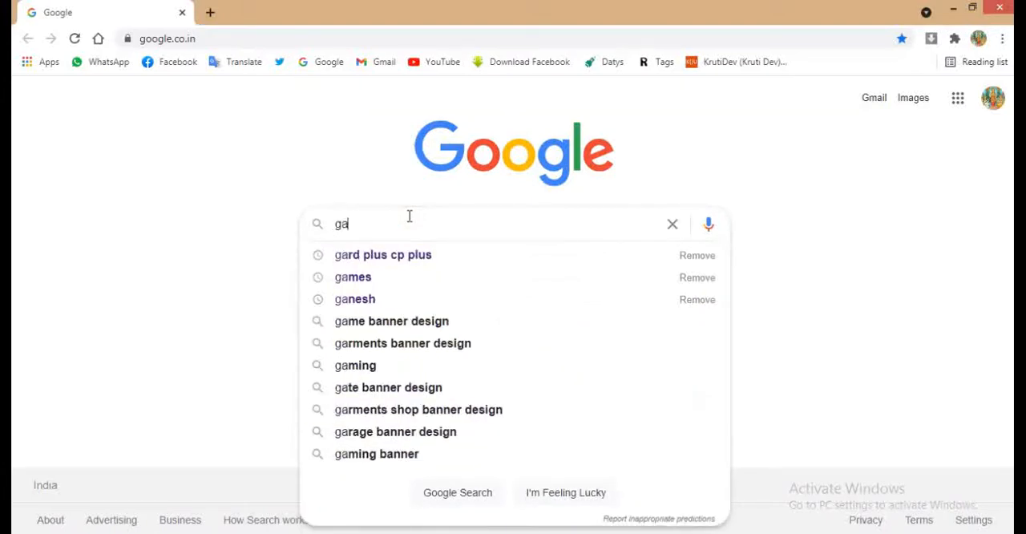
pyautogui.write('rment')
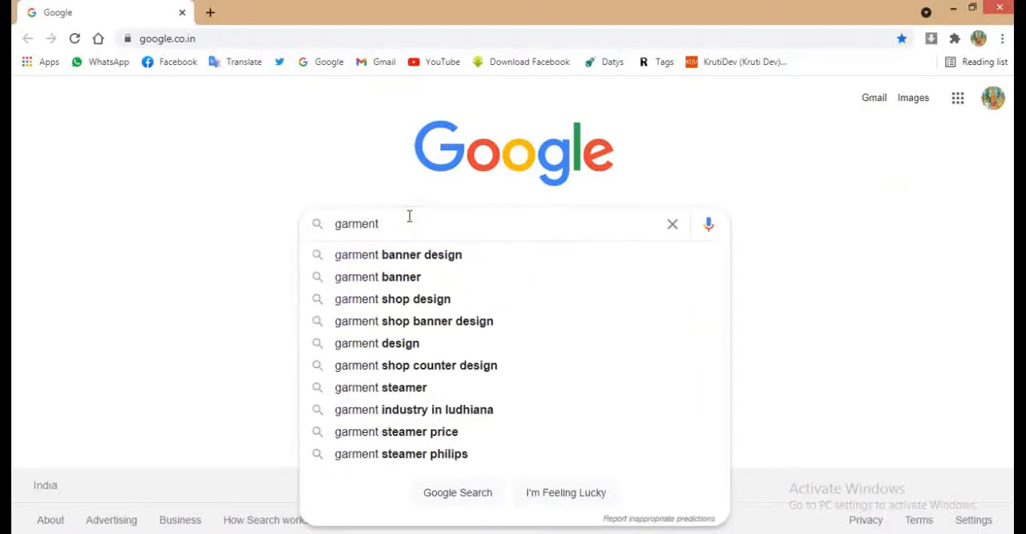
pyautogui.write(' b')
pyautogui.press('BackSpace')
pyautogui.press('BackSpace')
pyautogui.write('model')
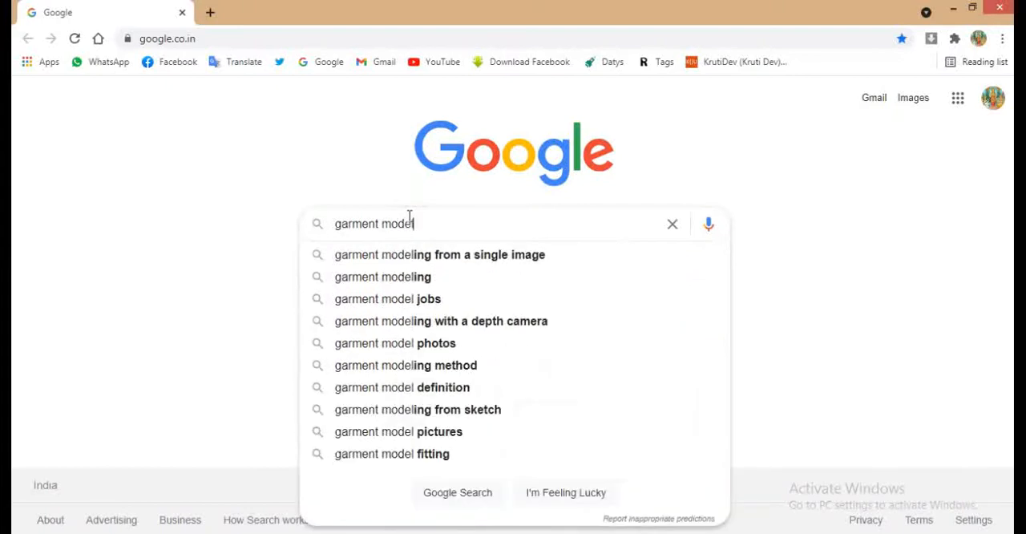
pyautogui.press('Return')
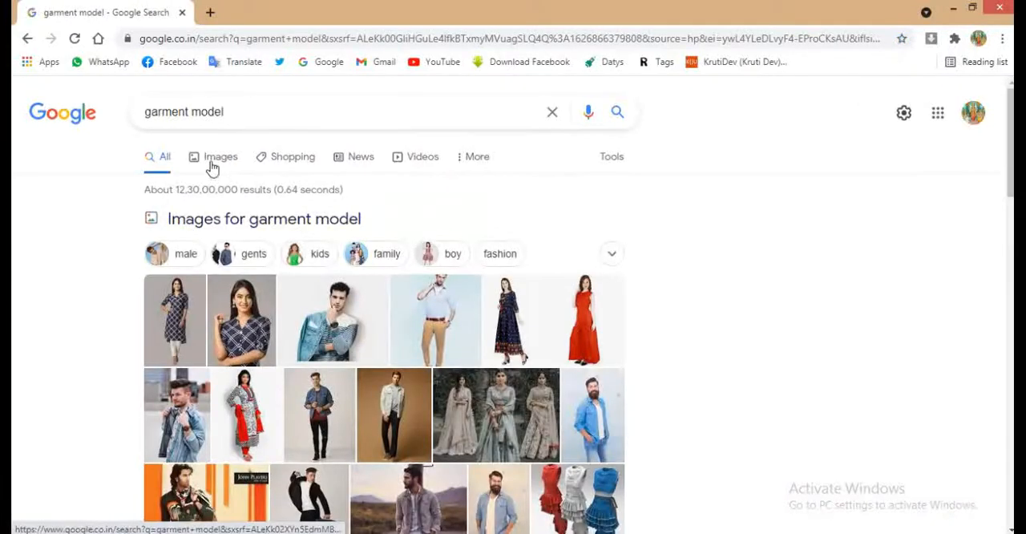
pyautogui.click(212, 160)
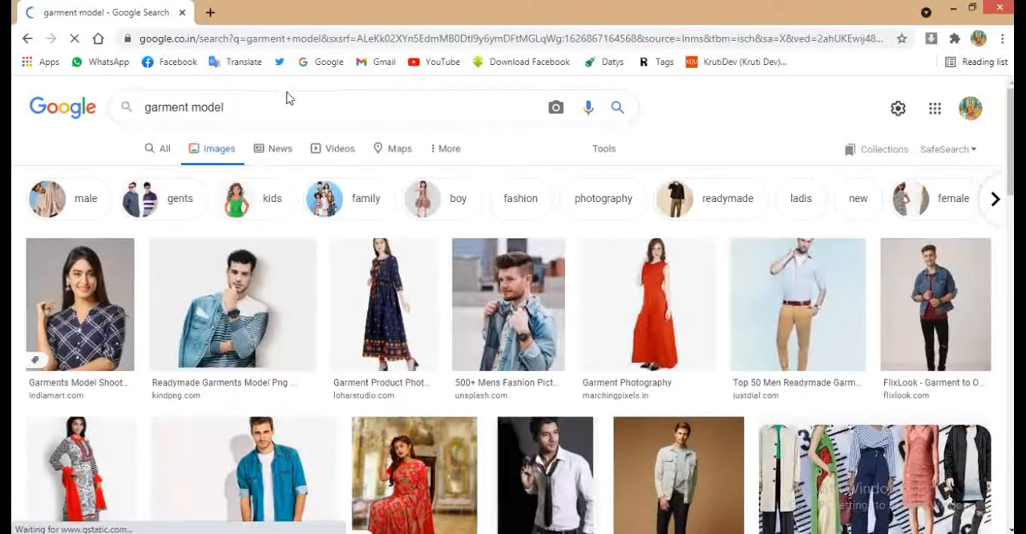
# - Browse the garment model image results for a photo suitable for the card
pyautogui.scroll(-3, 636, 454)
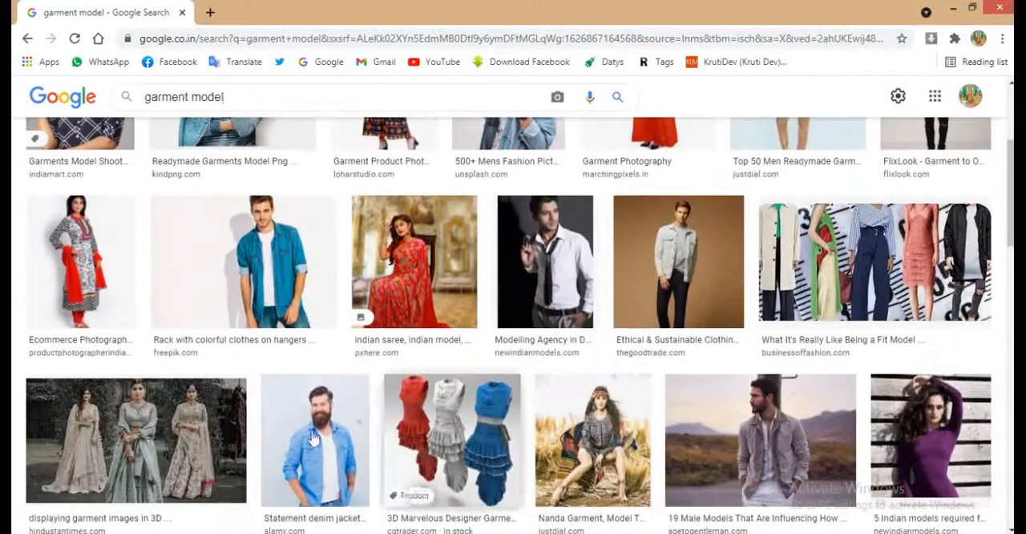
pyautogui.scroll(-1, 313, 438)
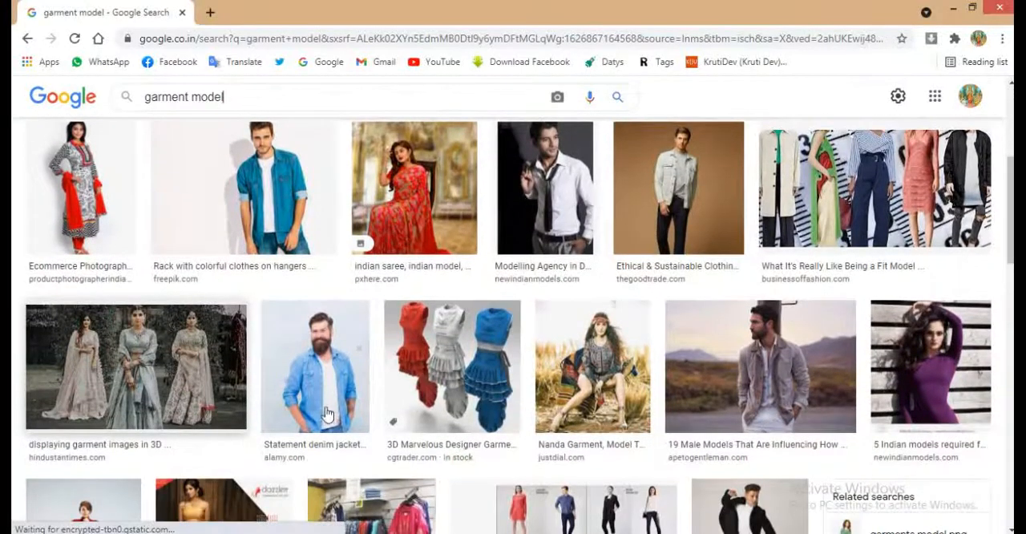
pyautogui.scroll(-3, 320, 409)
pyautogui.scroll(-2, 353, 384)
pyautogui.scroll(-5, 361, 361)
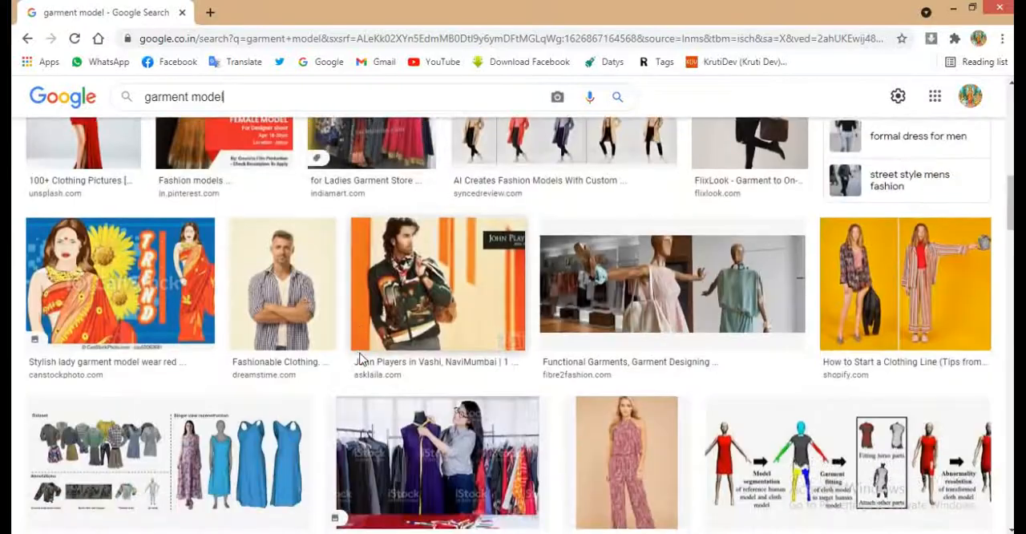
pyautogui.scroll(-3, 362, 358)
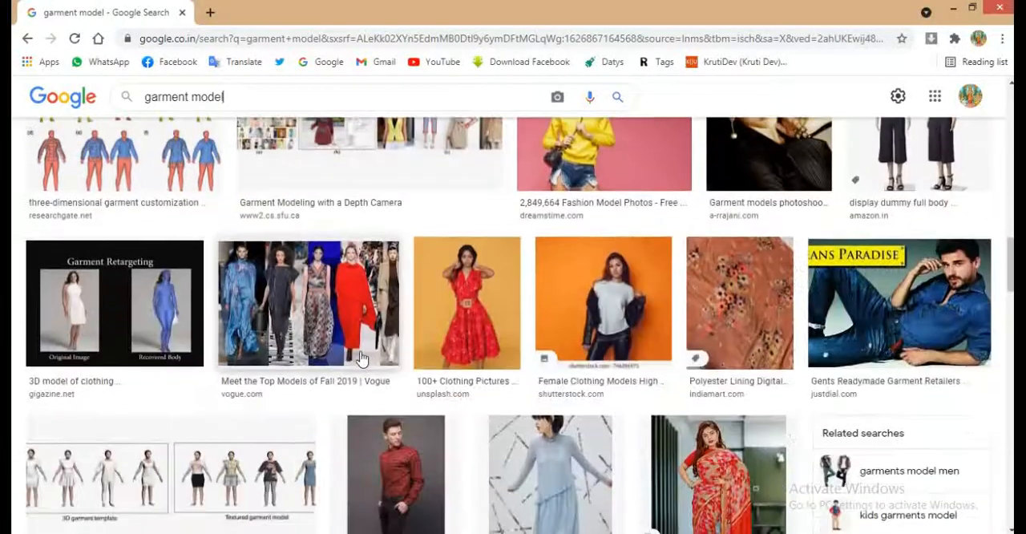
pyautogui.scroll(-4, 361, 358)
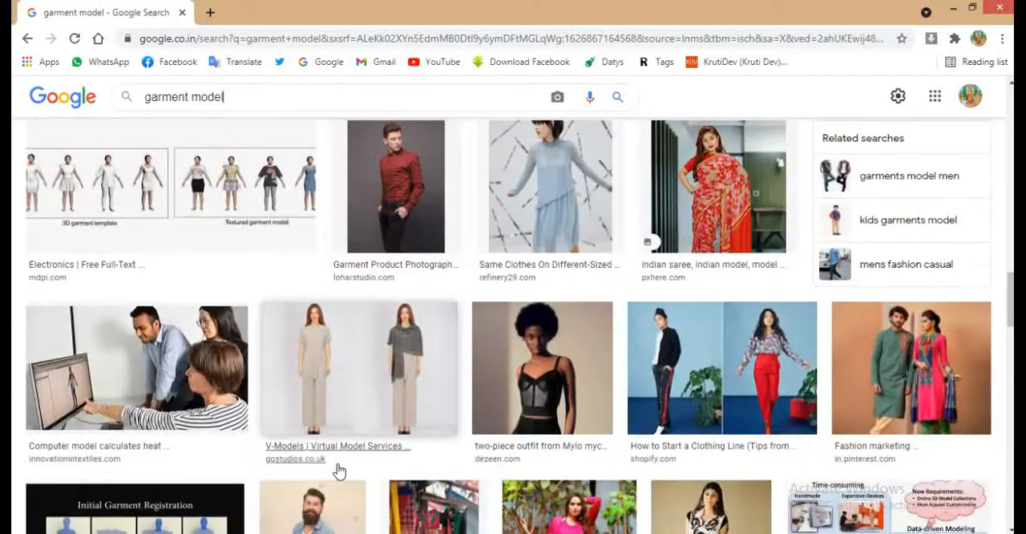
pyautogui.scroll(-3, 598, 401)
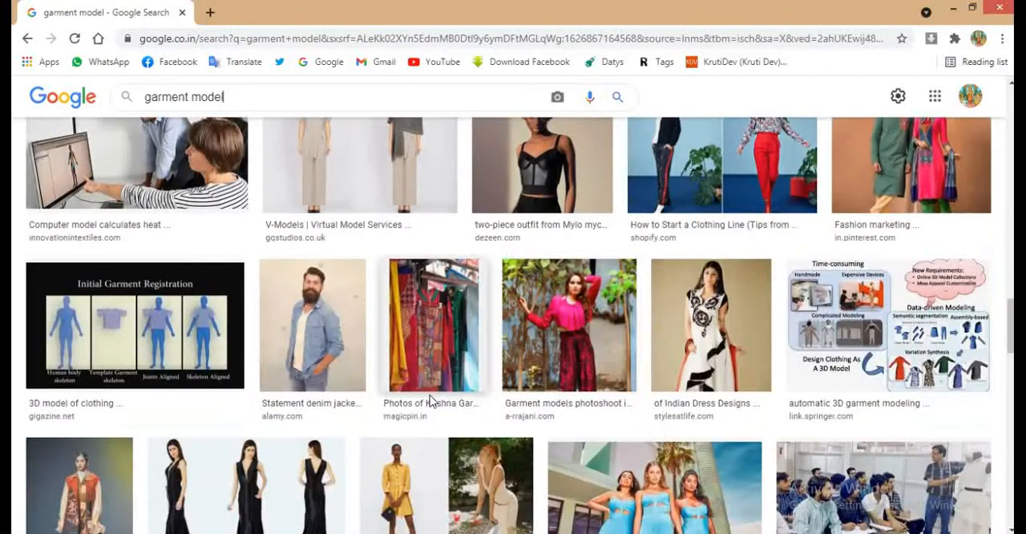
pyautogui.click(679, 501)
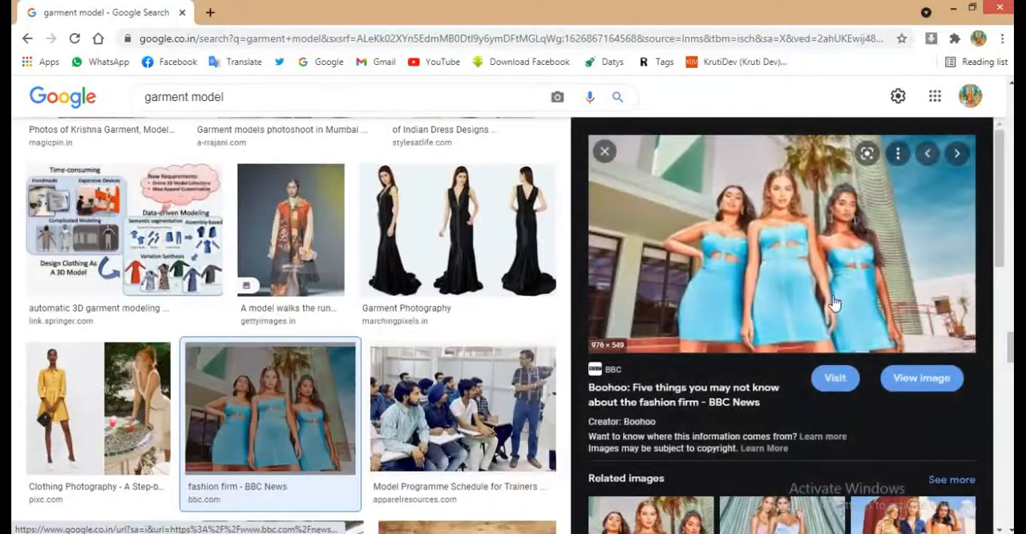
pyautogui.scroll(-5, 832, 313)
pyautogui.press('Escape')
pyautogui.scroll(-10, 470, 362)
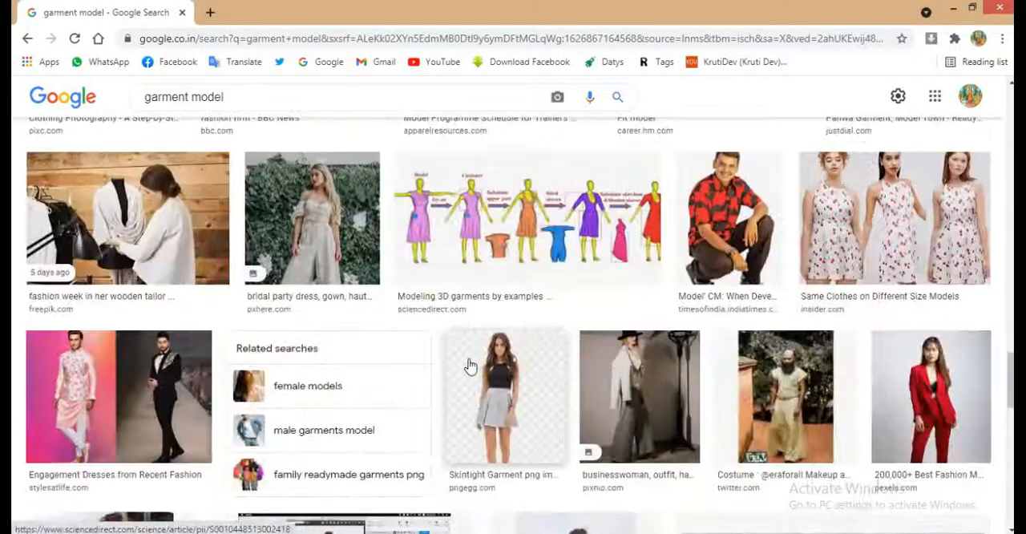
pyautogui.scroll(-5, 685, 375)
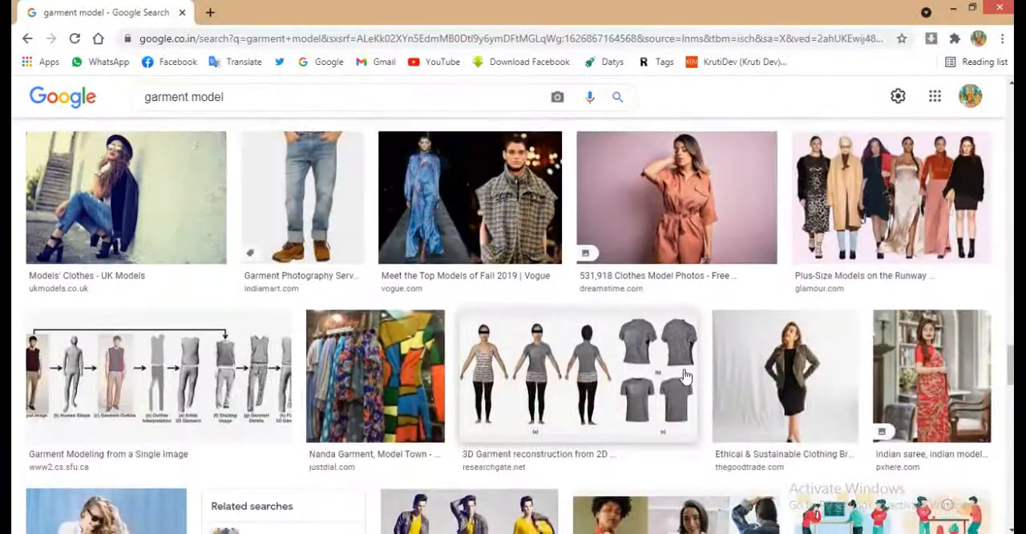
pyautogui.scroll(2, 662, 375)
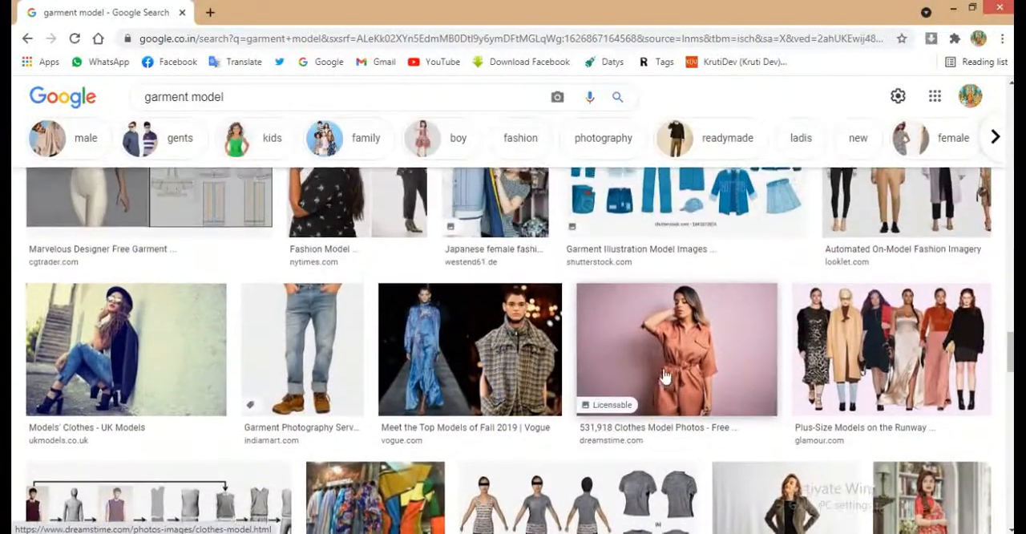
pyautogui.scroll(-12, 663, 368)
pyautogui.scroll(8, 666, 368)
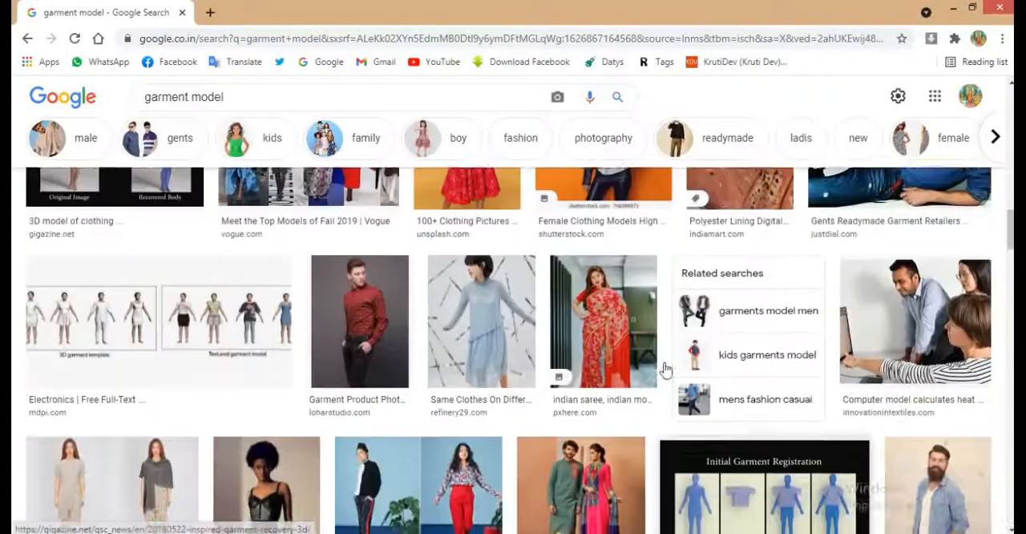
pyautogui.scroll(-2, 677, 371)
pyautogui.scroll(5, 680, 373)
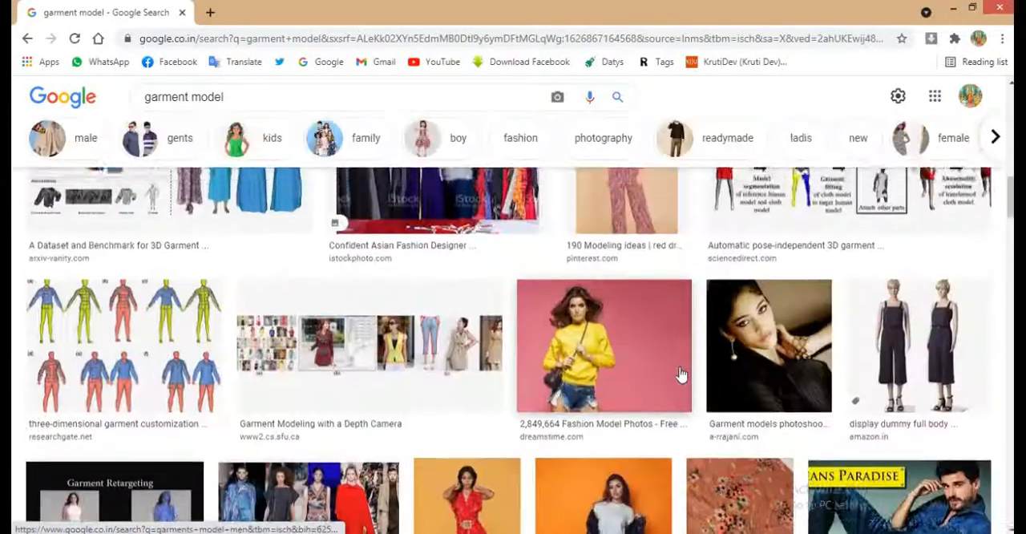
pyautogui.scroll(-12, 679, 374)
pyautogui.scroll(2, 680, 375)
pyautogui.scroll(4, 679, 373)
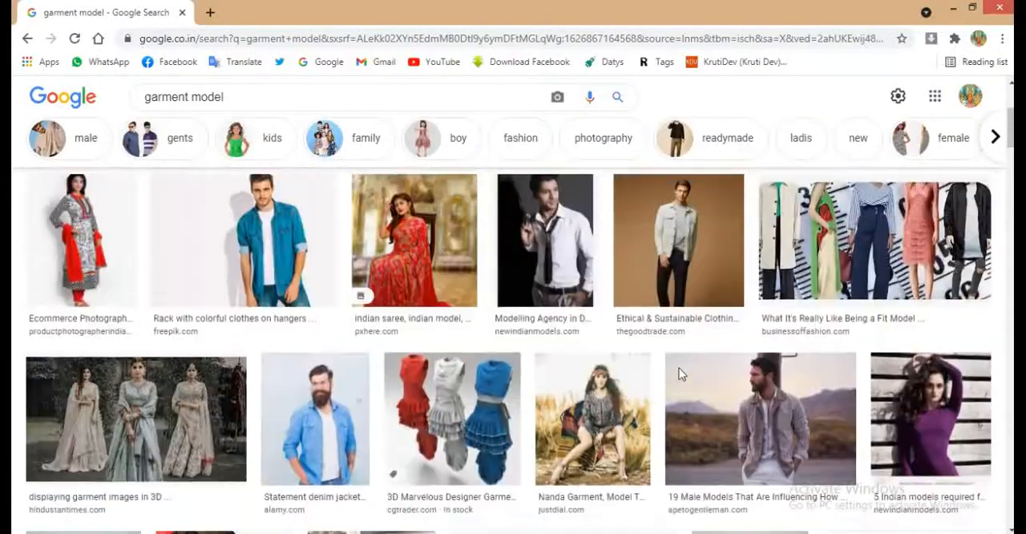
# - Open the "19 Male Models That Are Influencing How We All Dress" image result and copy its photo of the man in a jacket
pyautogui.click(734, 426)
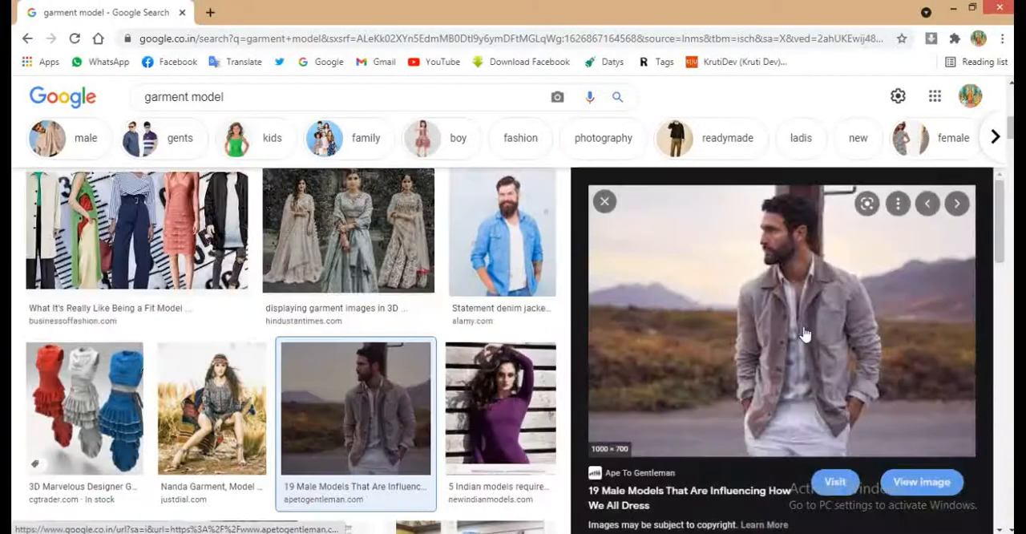
pyautogui.scroll(-5, 792, 354)
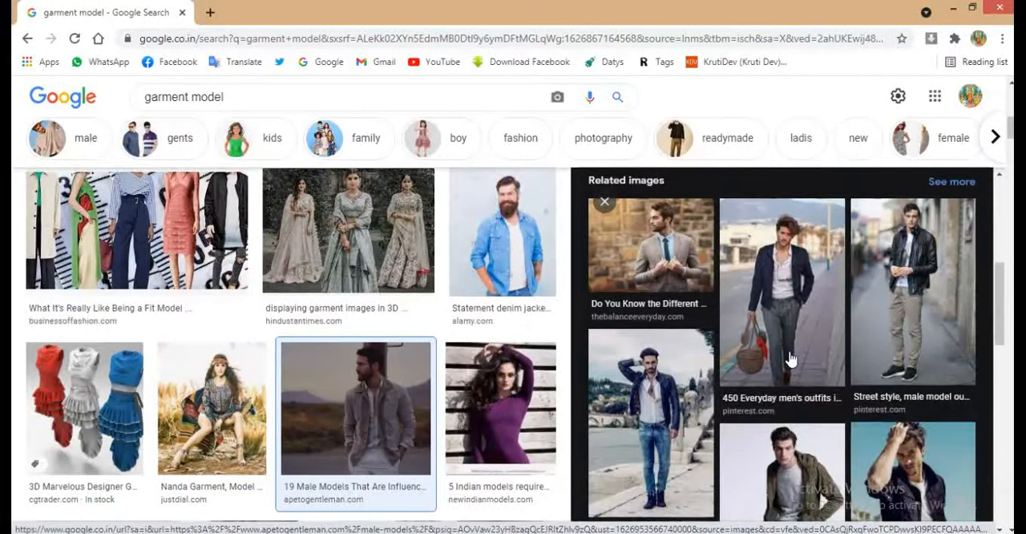
pyautogui.scroll(-3, 790, 359)
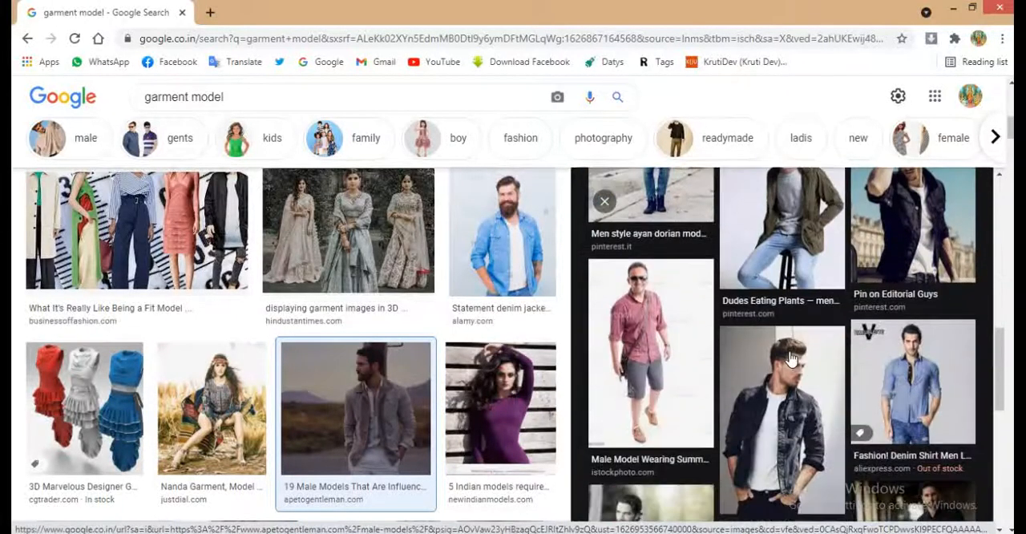
pyautogui.scroll(8, 791, 359)
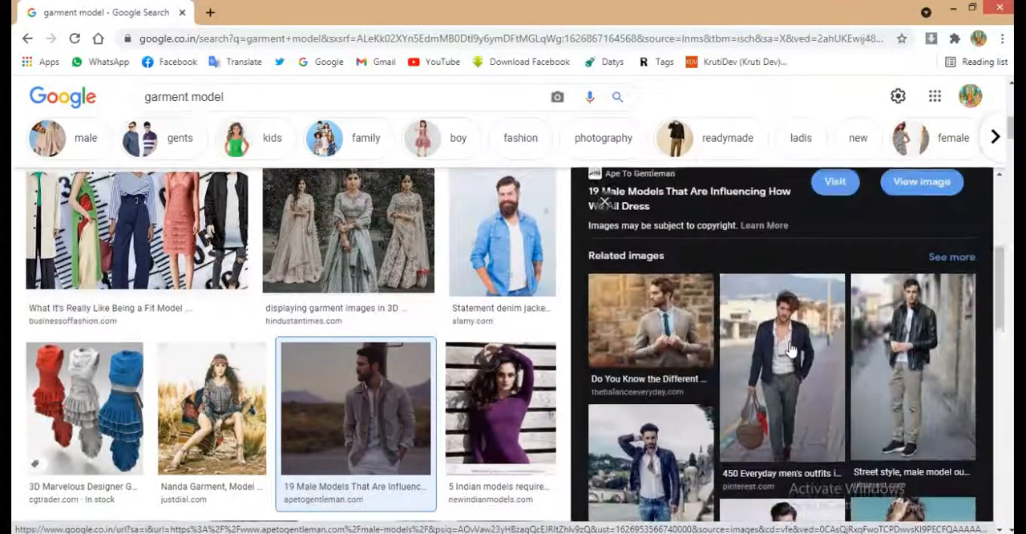
pyautogui.rightClick(794, 300)
pyautogui.click(842, 230)
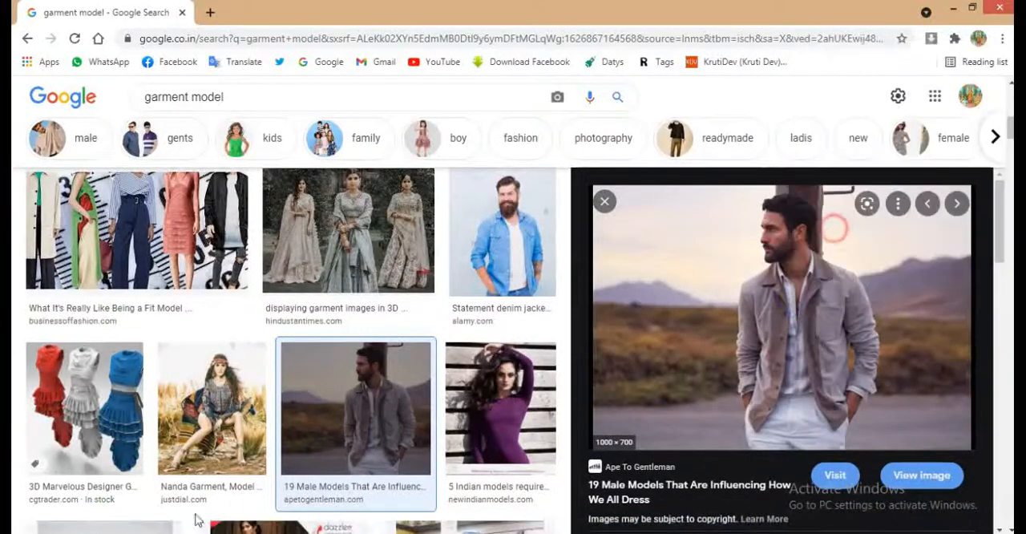
# - Switch to CorelDRAW, paste the copied photo and scale it down proportionally to about 0.96 by 0.67 inches
pyautogui.hotkey('alt', 'Tab')
pyautogui.hotkey('ctrl', 'v')
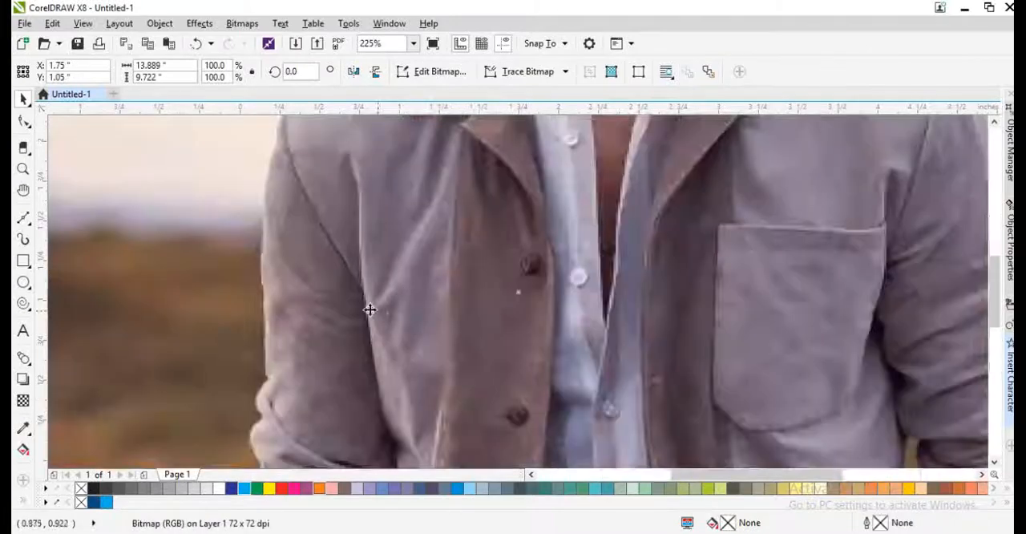
pyautogui.scroll(-6, 377, 308)
pyautogui.hotkey('ctrl', 'b')
pyautogui.press('Return')
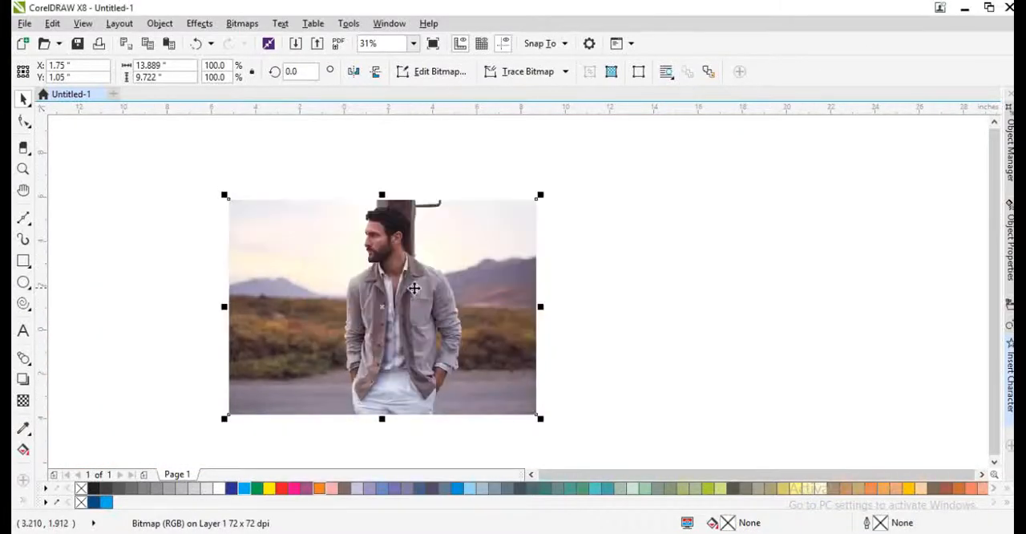
pyautogui.moveTo(539, 196); pyautogui.dragTo(520, 261)
pyautogui.scroll(1, 407, 311)
pyautogui.hotkey('ctrl', 'r')
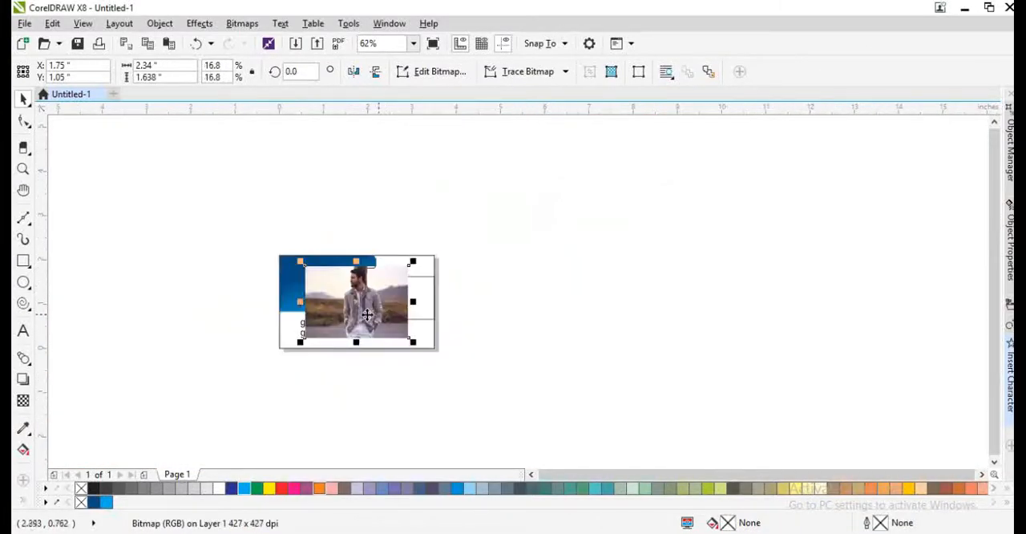
pyautogui.scroll(1, 361, 312)
# - PowerClip the photo inside the rounded shape at the card's right edge and move the photo over that shape
pyautogui.rightClick(357, 293)
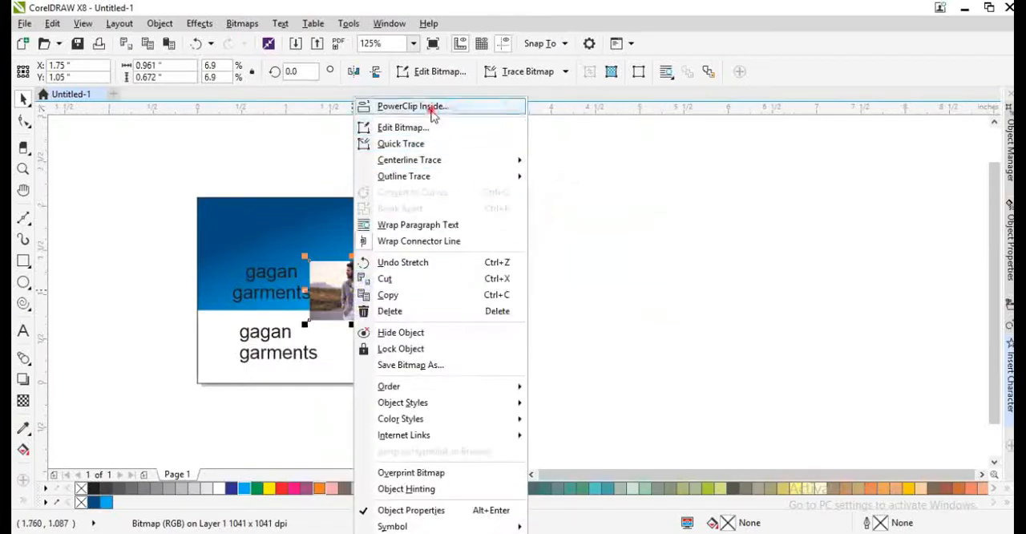
pyautogui.click(433, 106)
pyautogui.scroll(1, 424, 280)
pyautogui.keyDown('ctrl'); pyautogui.click(355, 287); pyautogui.keyUp('ctrl')
pyautogui.moveTo(355, 287); pyautogui.dragTo(490, 303)
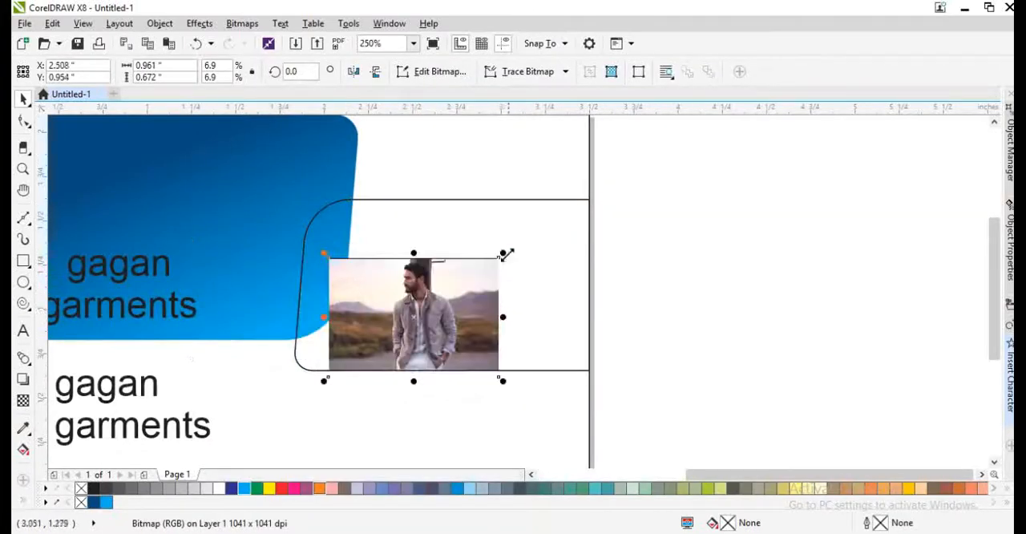
# - Enlarge the clipped photo to about 1.76 by 1.23 inches and position it so it fills the rounded shape
pyautogui.moveTo(506, 253); pyautogui.dragTo(589, 231)
pyautogui.moveTo(520, 268); pyautogui.dragTo(541, 228)
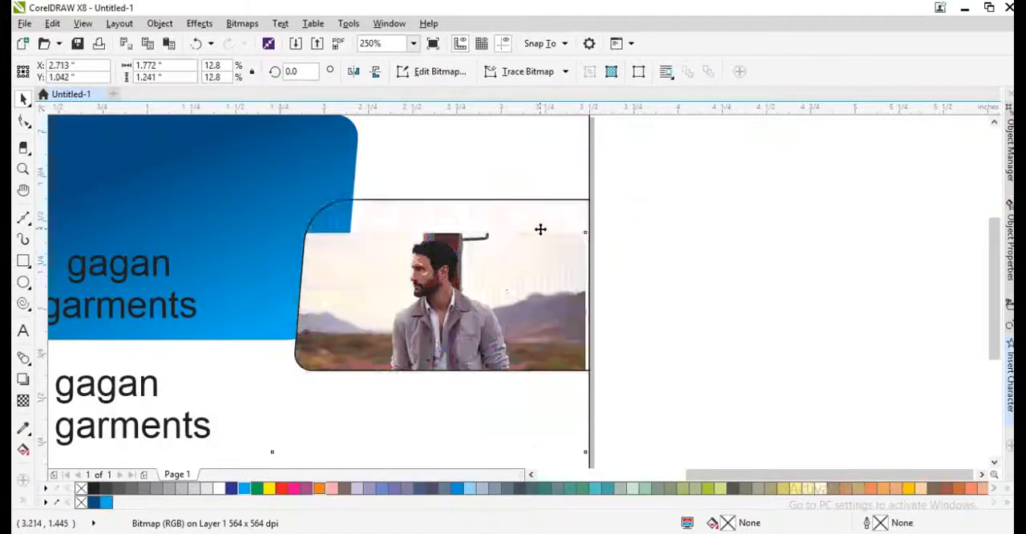
pyautogui.moveTo(613, 189); pyautogui.dragTo(613, 197)
pyautogui.moveTo(594, 405); pyautogui.dragTo(608, 414)
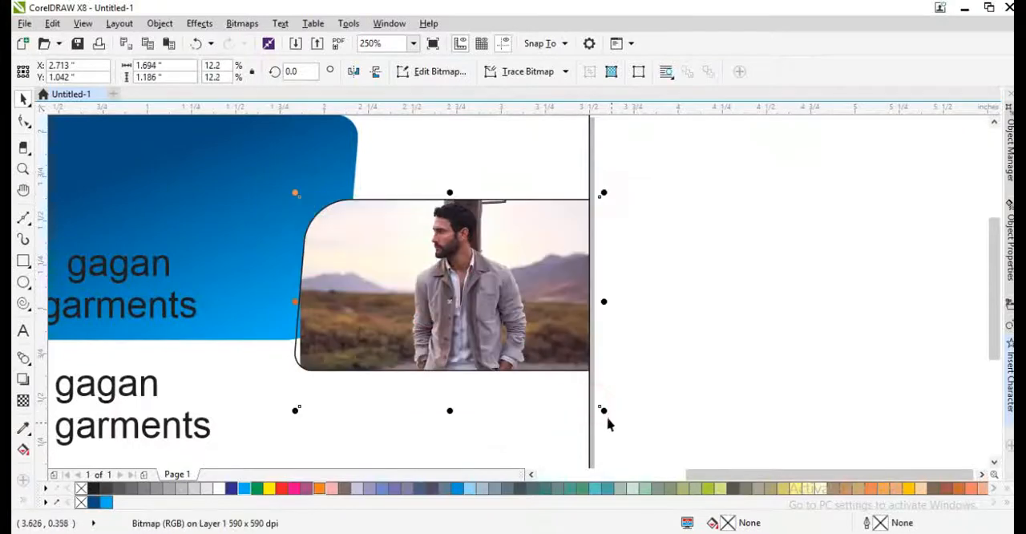
pyautogui.moveTo(303, 415); pyautogui.dragTo(292, 424)
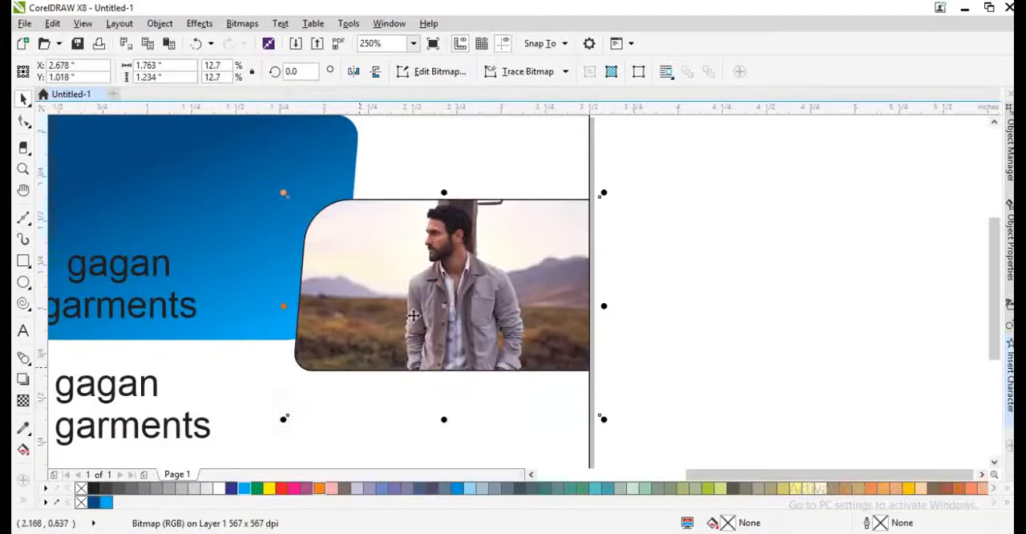
pyautogui.click(648, 277)
# - Fill the 3.5 by 2.1 inch card rectangle with white and send it to the back
pyautogui.click(545, 176)
pyautogui.press('F4')
pyautogui.click(529, 244)
pyautogui.click(480, 199)
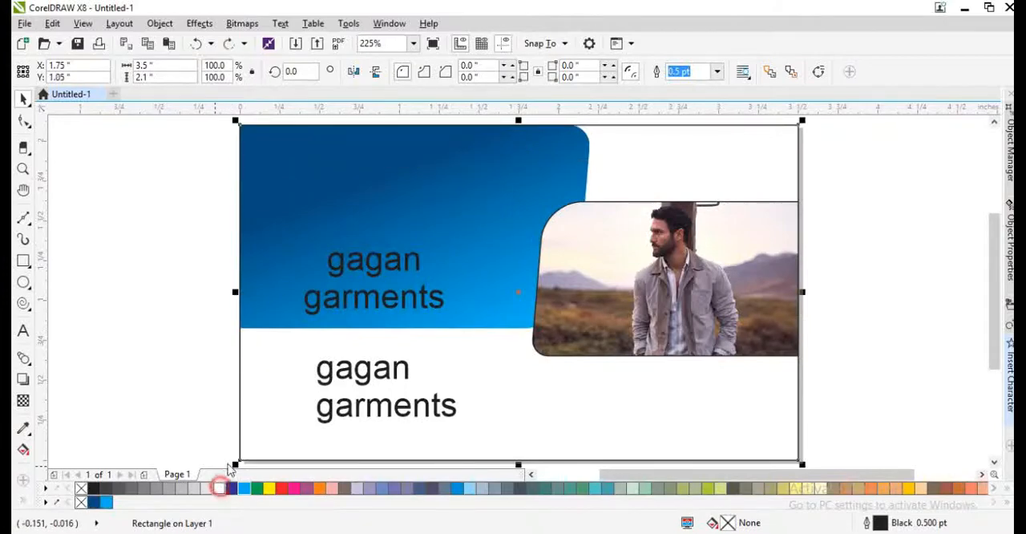
pyautogui.click(219, 488)
pyautogui.hotkey('shift', 'pagedown')
# - Move the blue gradient shape straight down to about Y 1.205 inches, keeping it behind the text
pyautogui.click(321, 221)
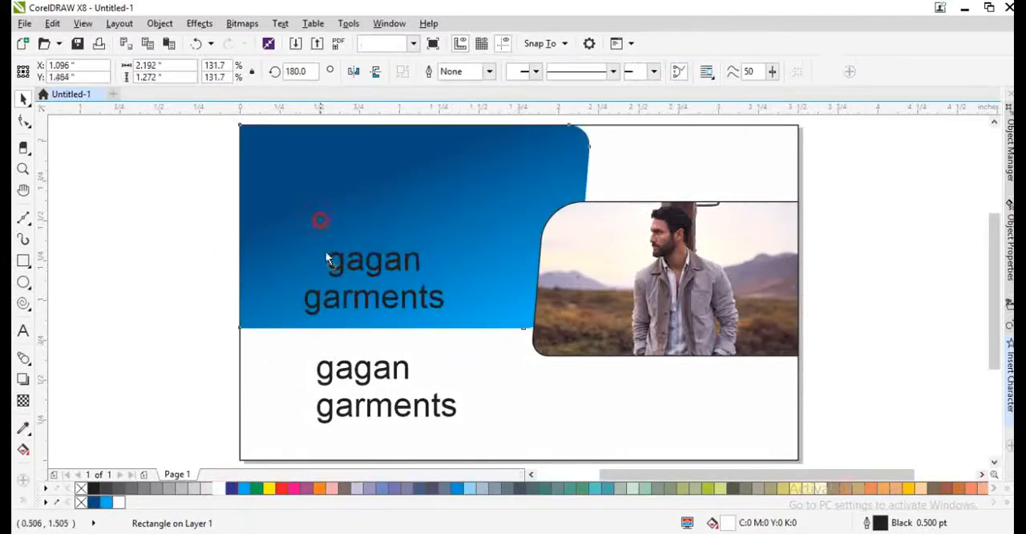
pyautogui.moveTo(326, 257); pyautogui.dragTo(327, 269)
pyautogui.hotkey('shift', 'pageup')
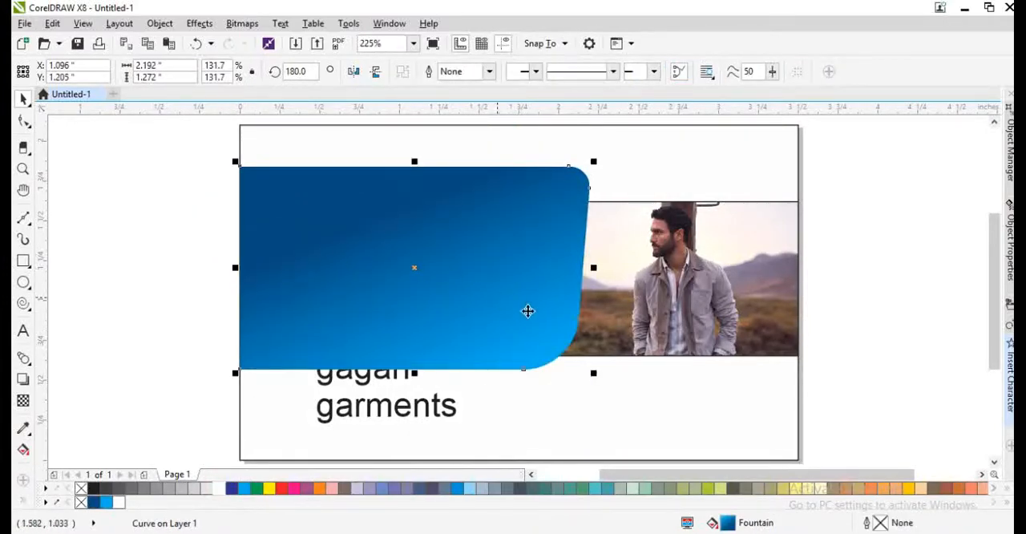
pyautogui.hotkey('ctrl', 'z')
# - Remove the outline from the rounded shape containing the model photo
pyautogui.click(556, 320)
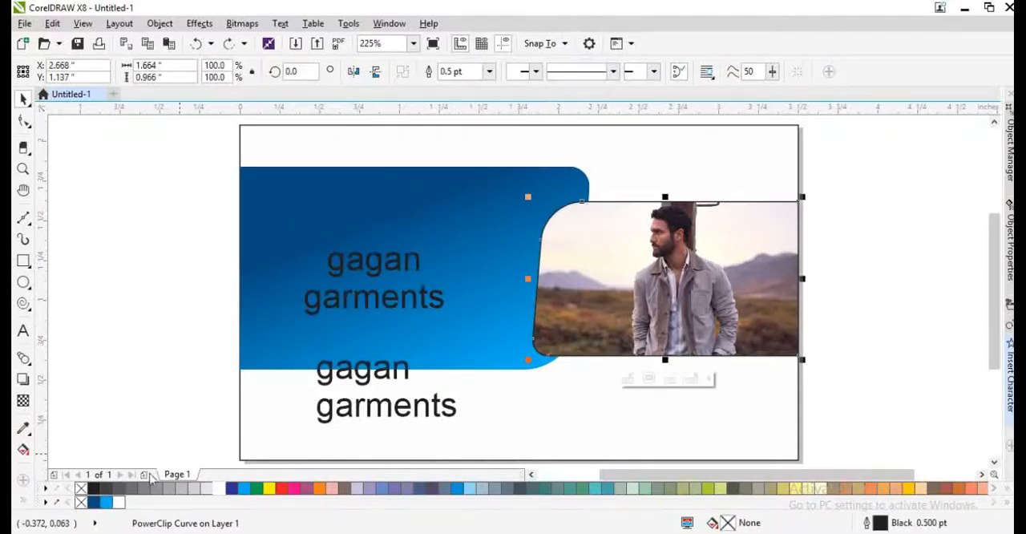
pyautogui.rightClick(81, 502)
pyautogui.click(400, 271)
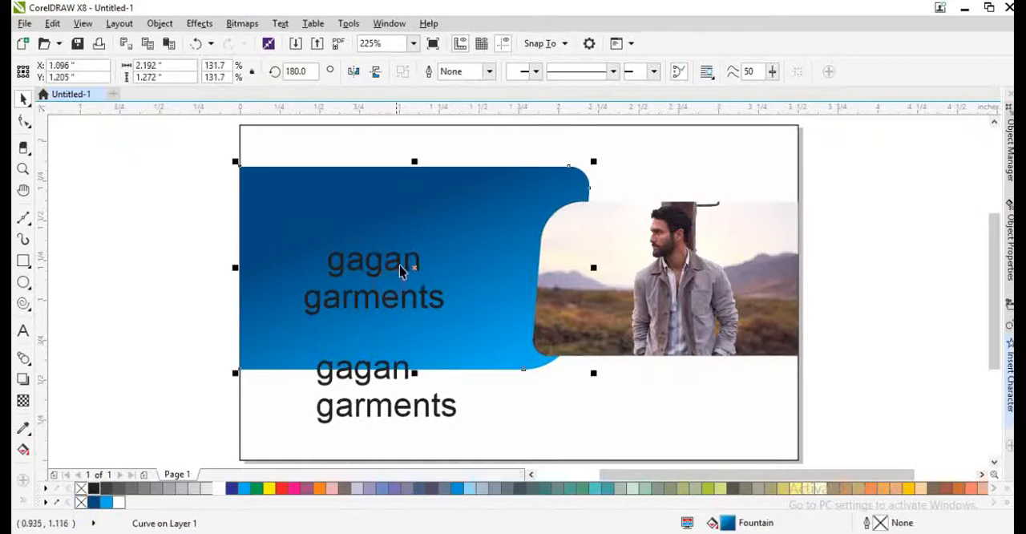
pyautogui.click(378, 261)
pyautogui.doubleClick(378, 260)
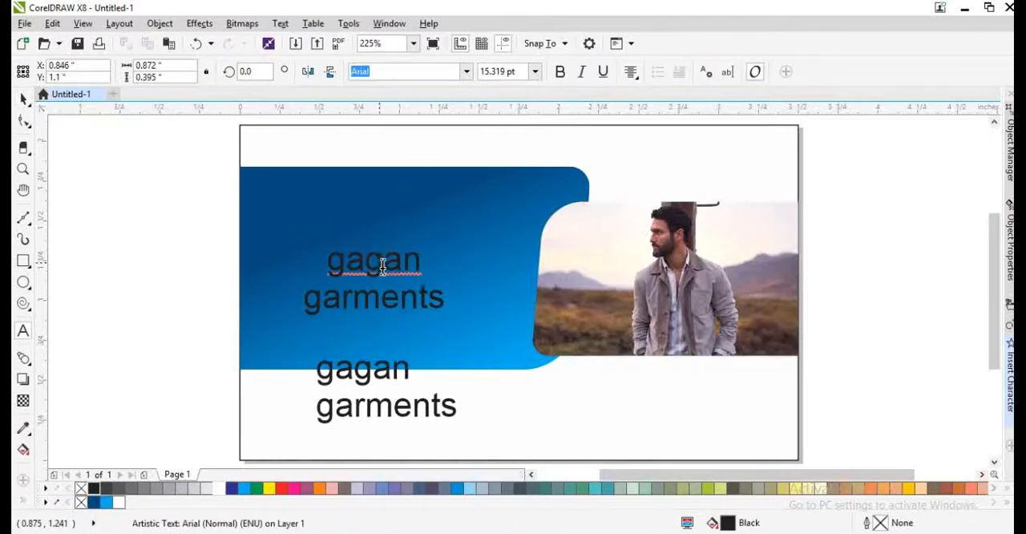
pyautogui.hotkey('ctrl', 'space')
# - Move the gradient shape down to about Y 0.78 inches and stack it above the photo but behind both shop-name texts
pyautogui.click(441, 241)
pyautogui.moveTo(442, 240); pyautogui.dragTo(435, 295)
pyautogui.hotkey('shift', 'pageup')
pyautogui.hotkey('ctrl', 'z')
pyautogui.hotkey('ctrl', 'pagedown')
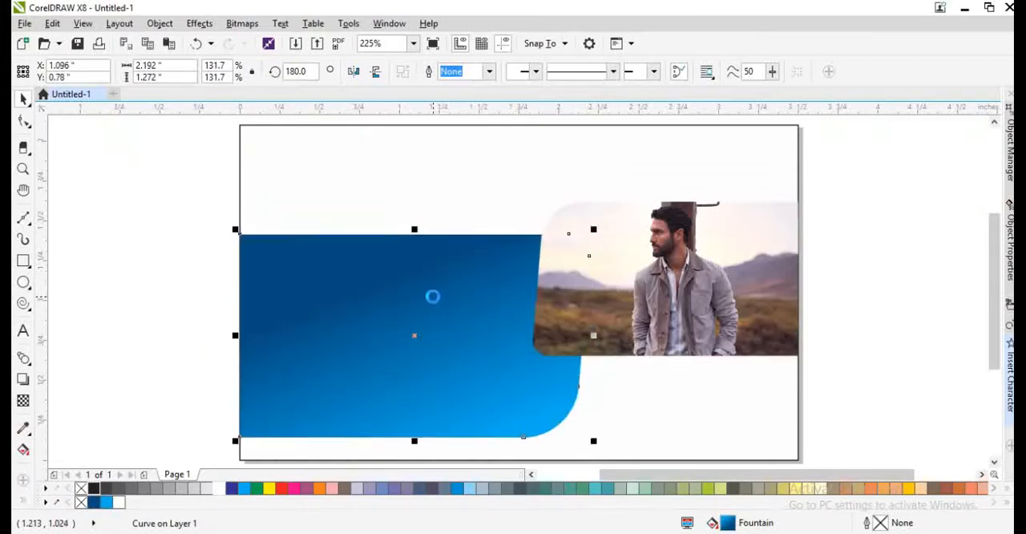
pyautogui.hotkey('ctrl', 'pagedown')
pyautogui.hotkey('ctrl', 'pagedown')
pyautogui.hotkey('ctrl', 'pagedown')
pyautogui.hotkey('ctrl', 'z')
pyautogui.moveTo(164, 200); pyautogui.dragTo(607, 469)
pyautogui.click(201, 344)
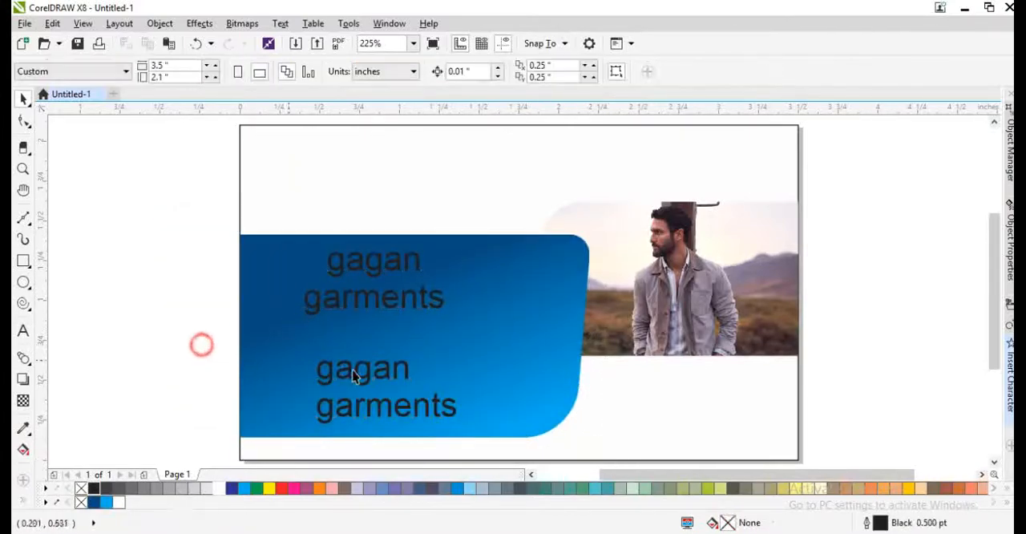
# - Move the lower "gagan garments" text below the photo, to about X 2.745 and Y 0.306 inches
pyautogui.moveTo(362, 373); pyautogui.dragTo(653, 391)
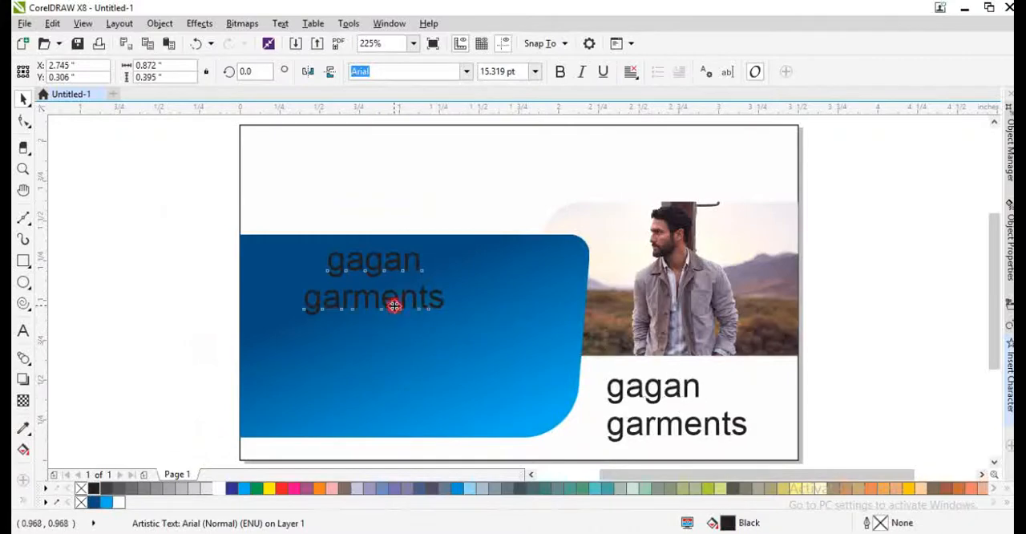
# - Set the upper "gagan garments" text in Square721 Cn BT and change its case to uppercase
pyautogui.click(393, 300)
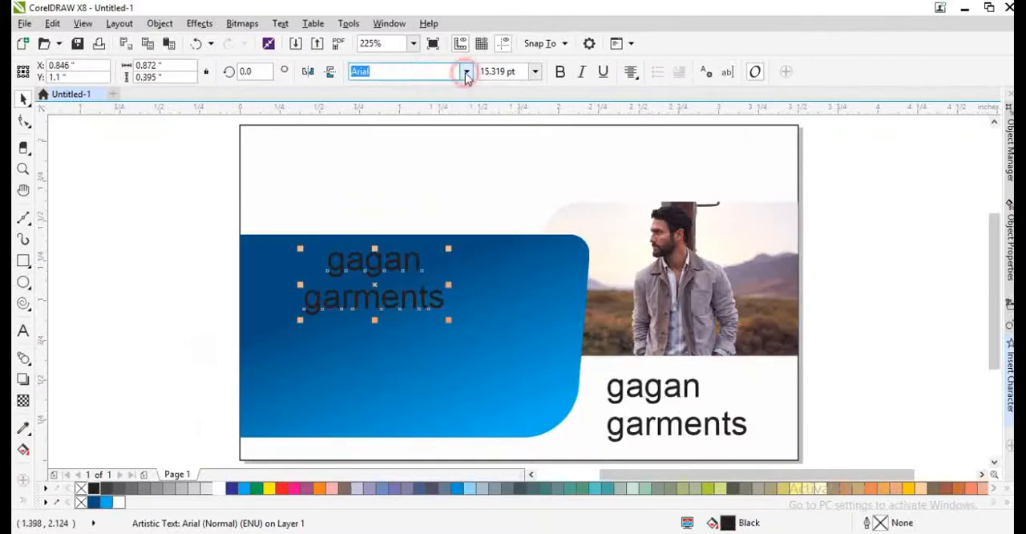
pyautogui.click(465, 72)
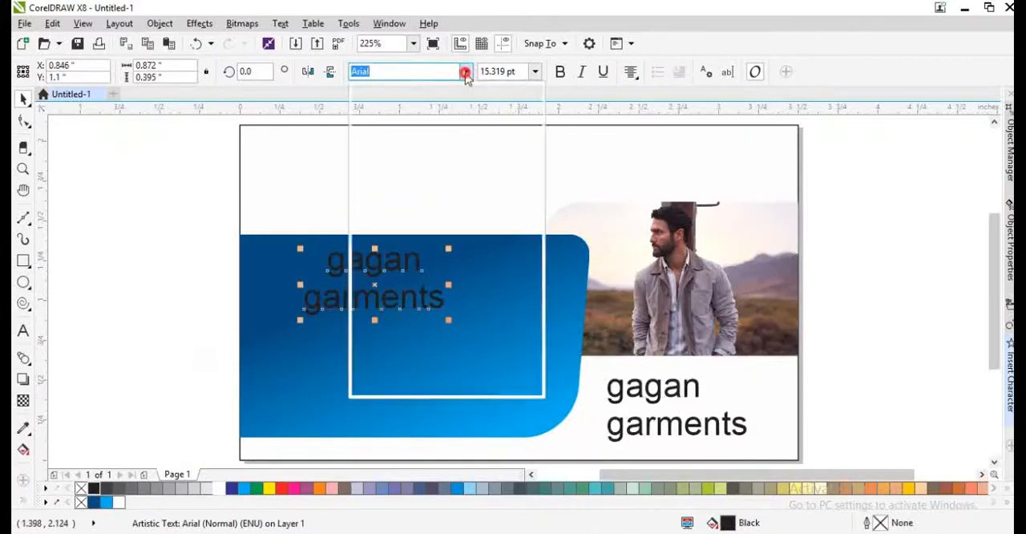
pyautogui.click(385, 171)
pyautogui.doubleClick(379, 301)
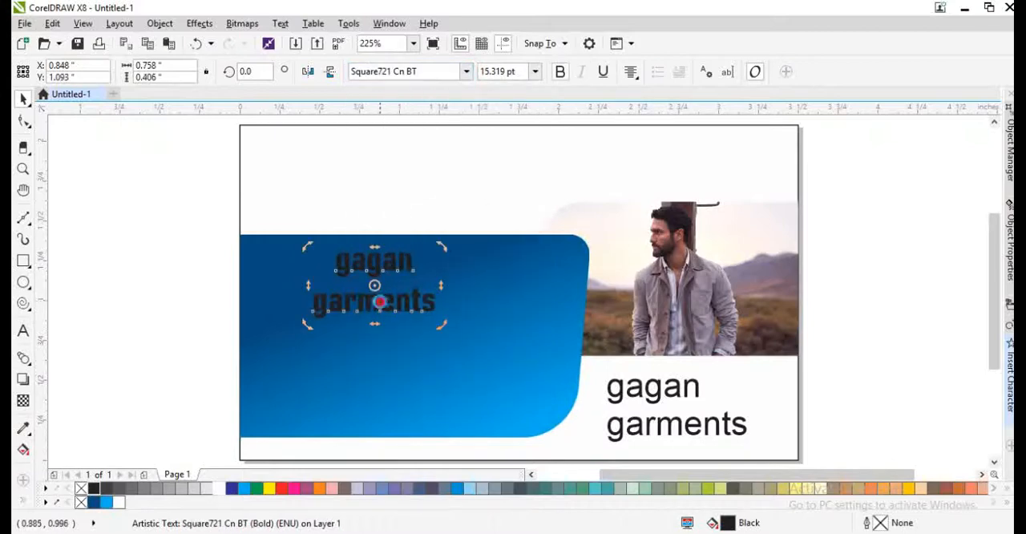
pyautogui.hotkey('ctrl', 'a')
pyautogui.hotkey('shift', 'F3')
pyautogui.click(445, 325)
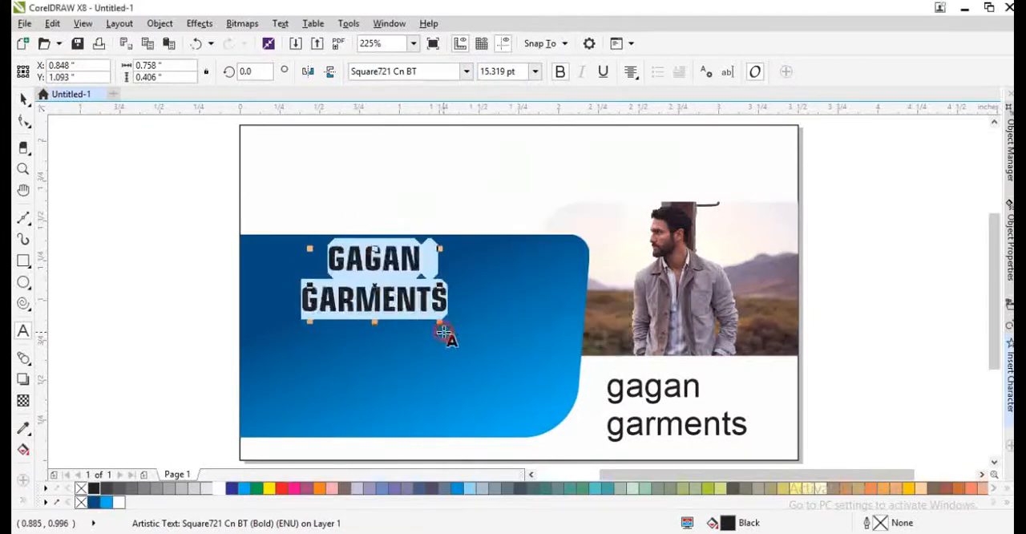
pyautogui.hotkey('ctrl', 'space')
# - Enlarge the shop name, break it into separate lines, and arrange GAGAN wider above GARMENTS, about 2.05 inches wide overall
pyautogui.moveTo(449, 313); pyautogui.dragTo(566, 399)
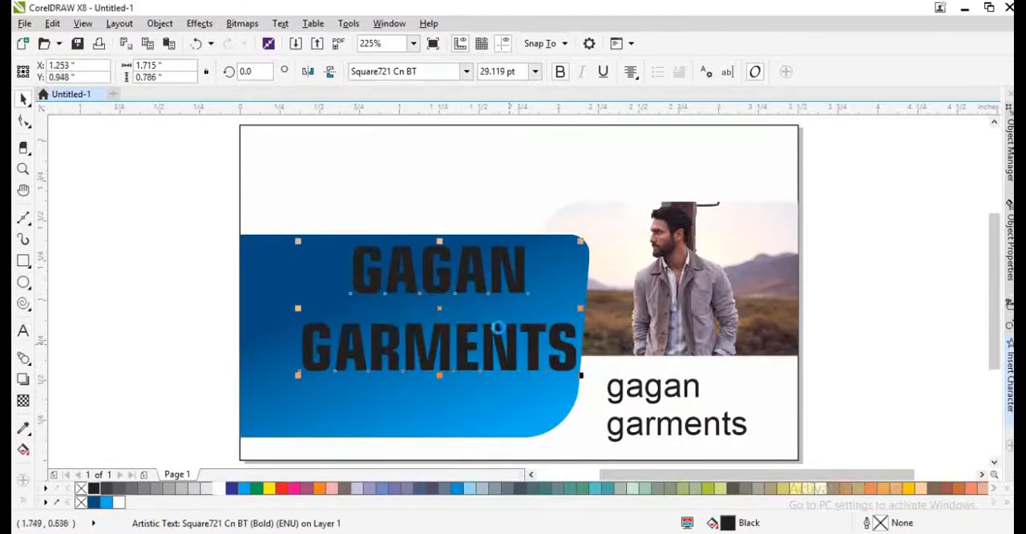
pyautogui.hotkey('ctrl', 'k')
pyautogui.moveTo(532, 297); pyautogui.dragTo(561, 386)
pyautogui.keyDown('shift'); pyautogui.click(571, 345); pyautogui.keyUp('shift')
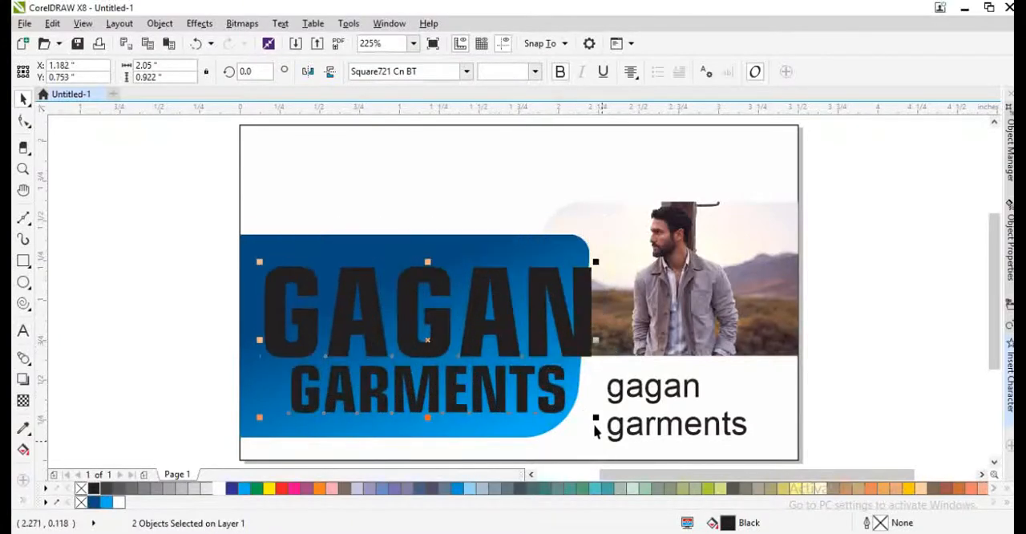
# - Resize the GAGAN and GARMENTS lines together to about 1.749 by 0.843 inches and group them
pyautogui.moveTo(593, 419); pyautogui.dragTo(509, 394)
pyautogui.click(486, 391)
pyautogui.keyDown('shift'); pyautogui.click(460, 315); pyautogui.keyUp('shift')
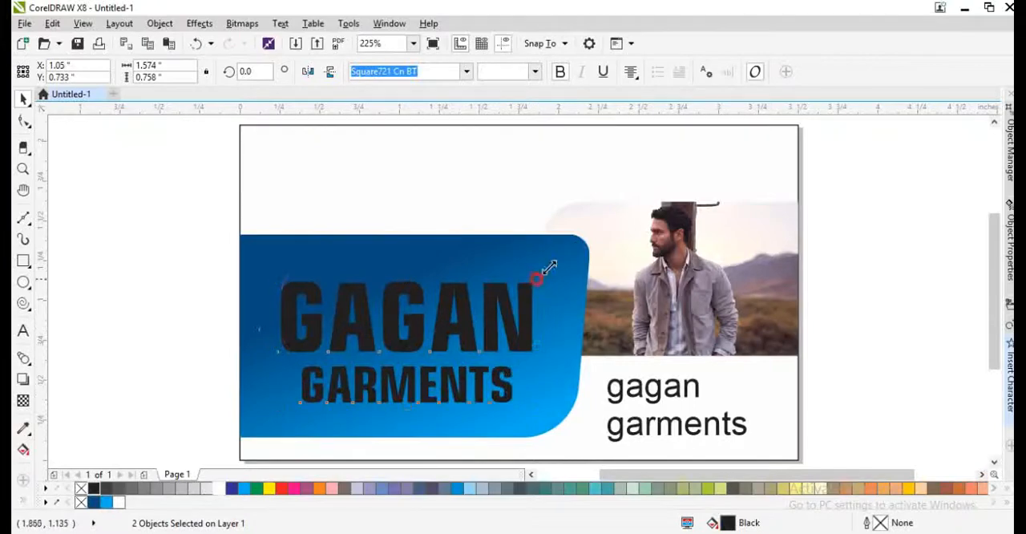
pyautogui.moveTo(548, 267); pyautogui.dragTo(563, 259)
pyautogui.hotkey('ctrl', 'g')
# - Centre the shop-name group vertically on the blue gradient shape and shift it slightly to about X 1.082 inches
pyautogui.keyDown('shift'); pyautogui.click(493, 248); pyautogui.keyUp('shift')
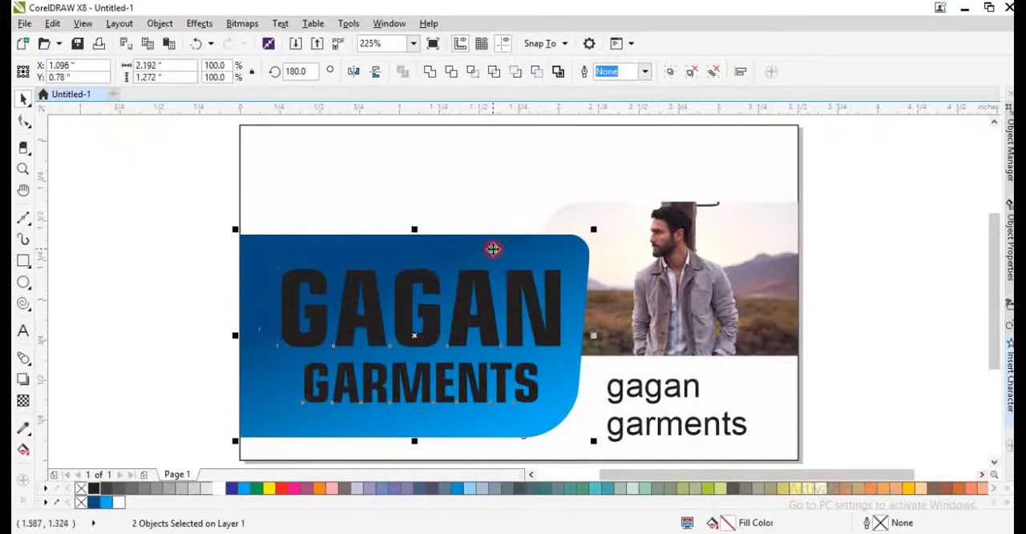
pyautogui.click(161, 362)
pyautogui.moveTo(298, 343); pyautogui.dragTo(289, 343)
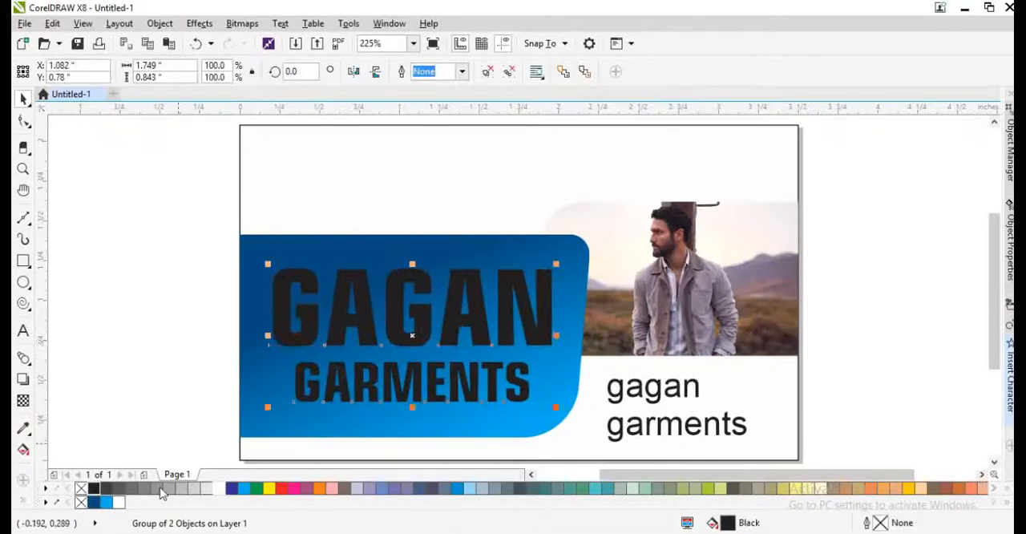
# - Fill the grouped GAGAN GARMENTS text with white
pyautogui.click(219, 489)
pyautogui.click(423, 219)
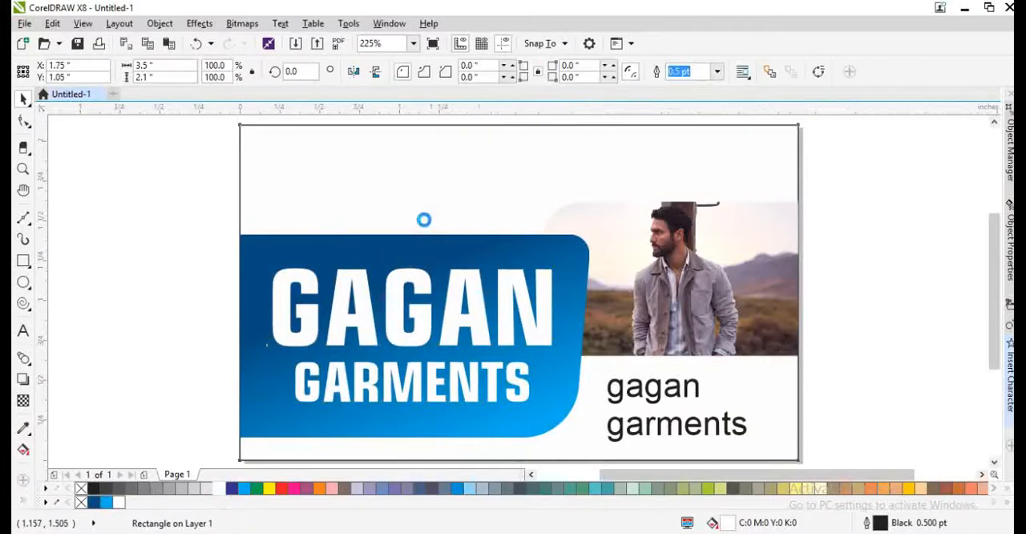
pyautogui.click(169, 284)
pyautogui.click(426, 183)
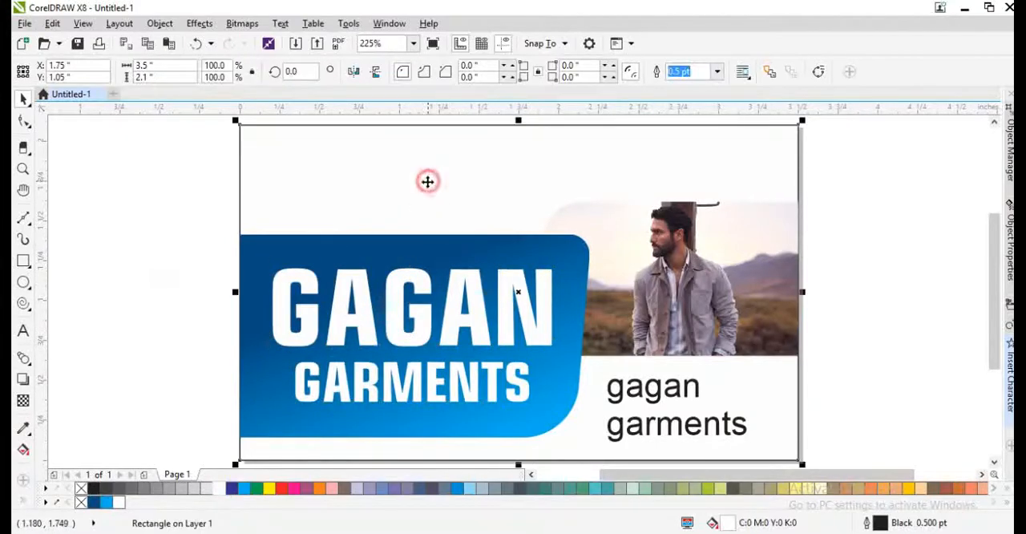
pyautogui.click(186, 281)
# - Shrink the "gagan garments" text below the photo to about 6.68 pt
pyautogui.click(638, 401)
pyautogui.scroll(-2, 687, 419)
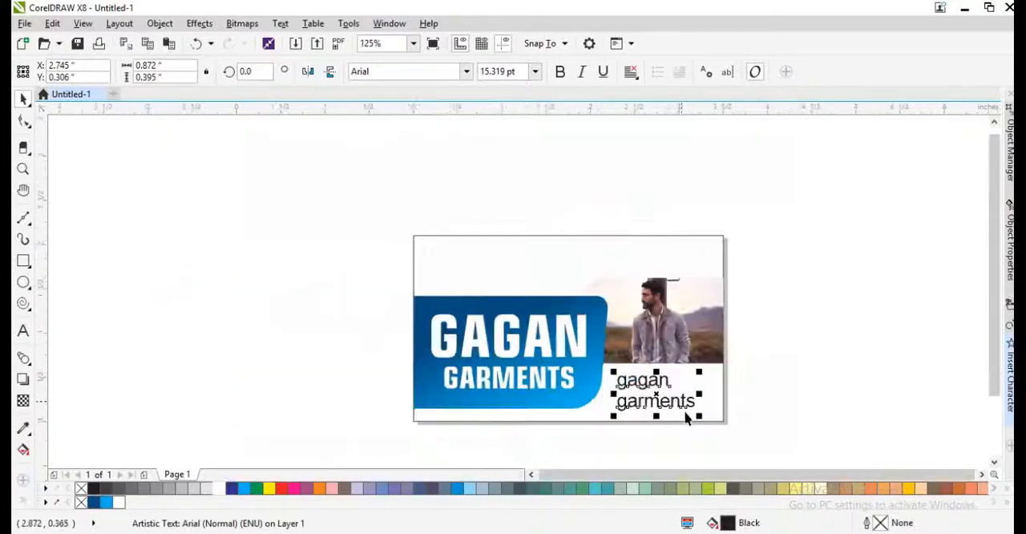
pyautogui.scroll(2, 686, 419)
pyautogui.moveTo(714, 417); pyautogui.dragTo(617, 371)
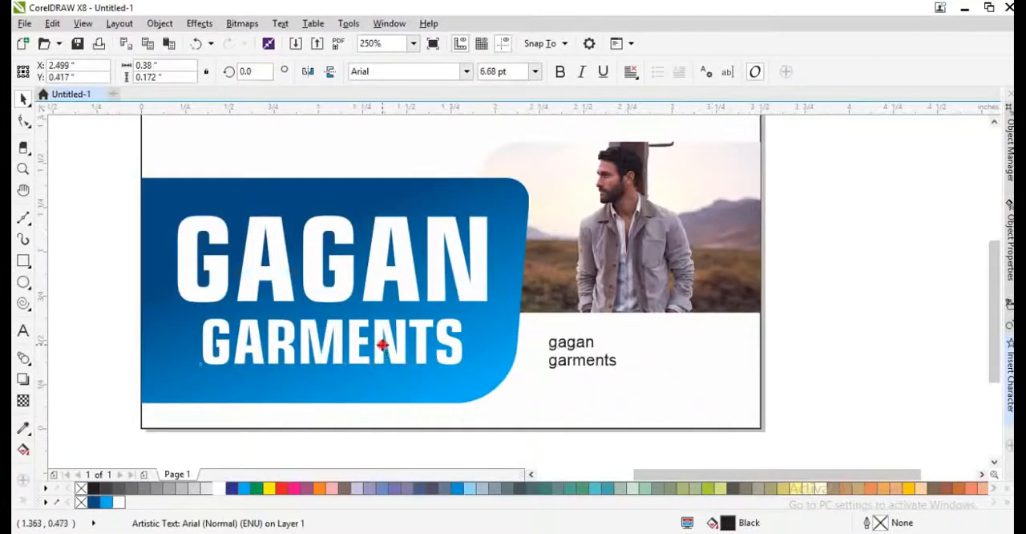
# - Move the GARMENTS line within the group up closer to GAGAN, to about Y 0.541 inches
pyautogui.keyDown('ctrl'); pyautogui.click(383, 339); pyautogui.keyUp('ctrl')
pyautogui.moveTo(388, 335); pyautogui.dragTo(388, 335)
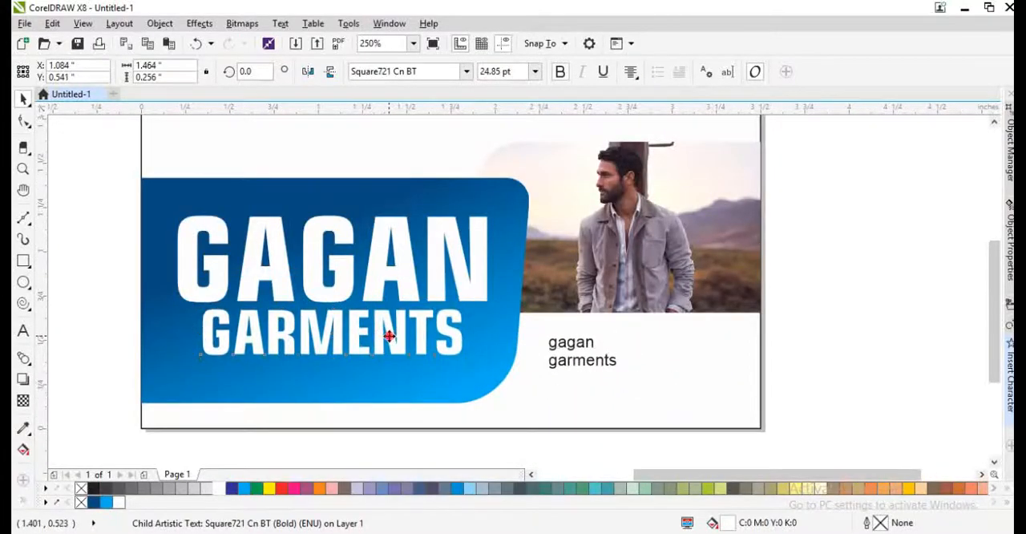
pyautogui.doubleClick(389, 336)
# - Move the small black text below GARMENTS and replace its wording with "All Branded Garments Available here"
pyautogui.moveTo(579, 362); pyautogui.dragTo(291, 403)
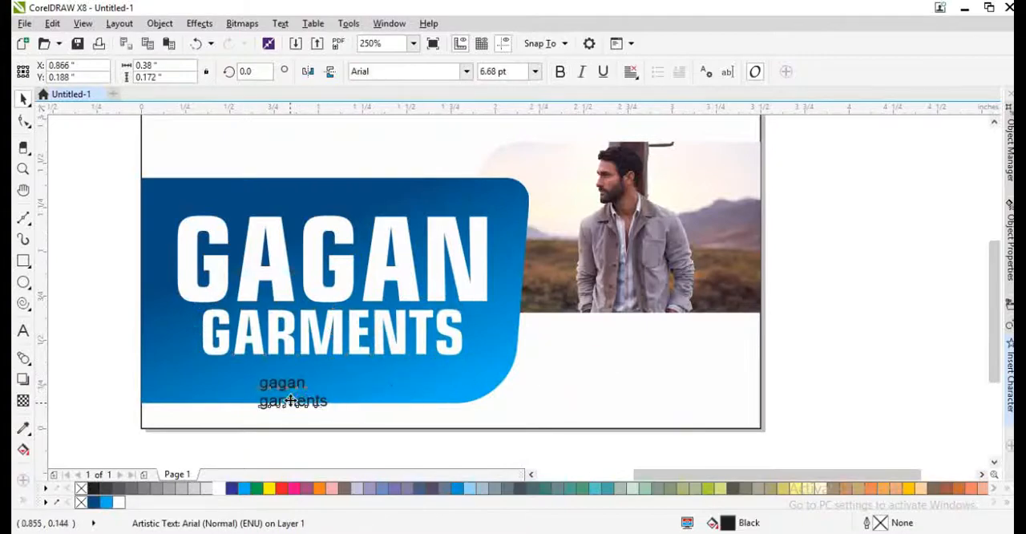
pyautogui.scroll(1, 291, 403)
pyautogui.doubleClick(290, 402)
pyautogui.scroll(4, 345, 391)
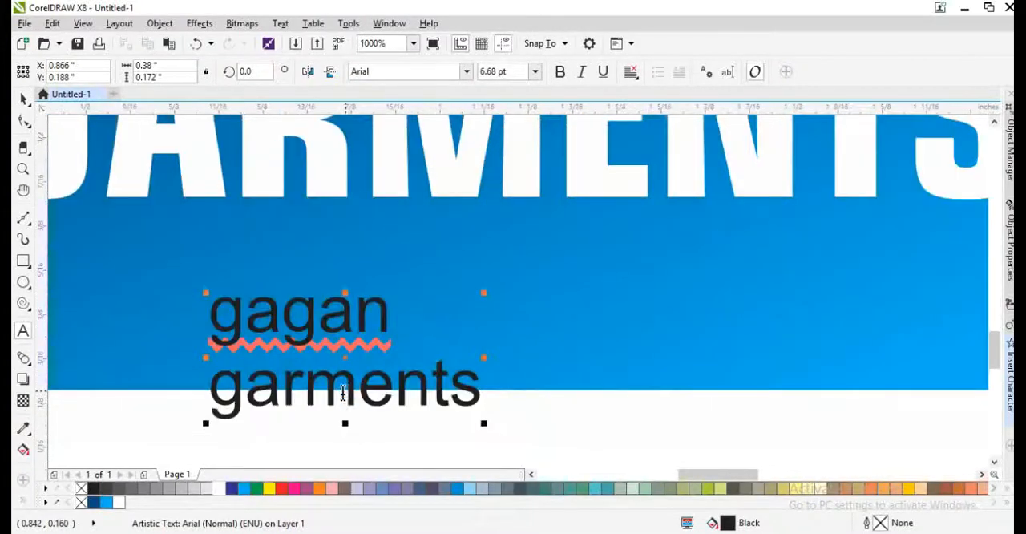
pyautogui.hotkey('ctrl', 'a')
pyautogui.write('Al')
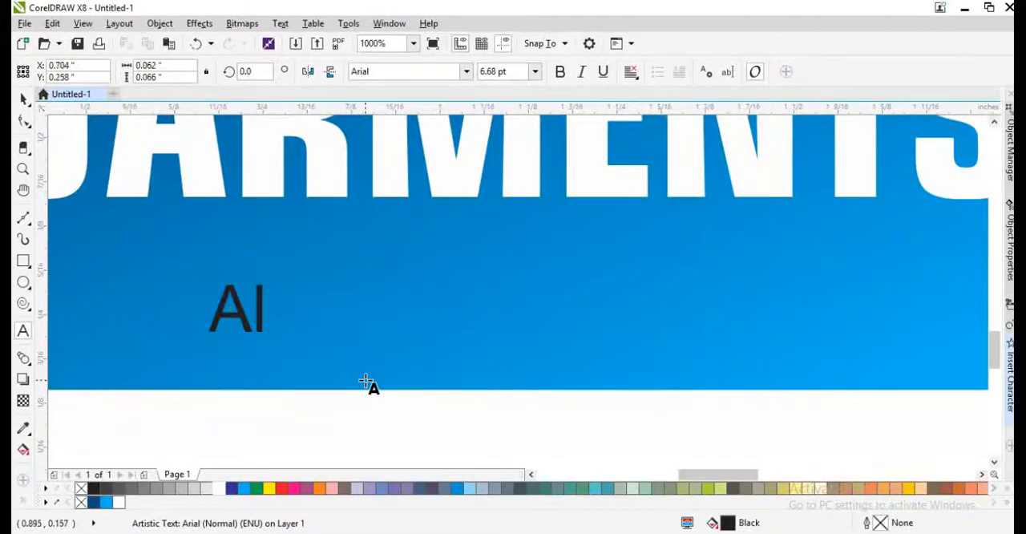
pyautogui.write('l Bradn')
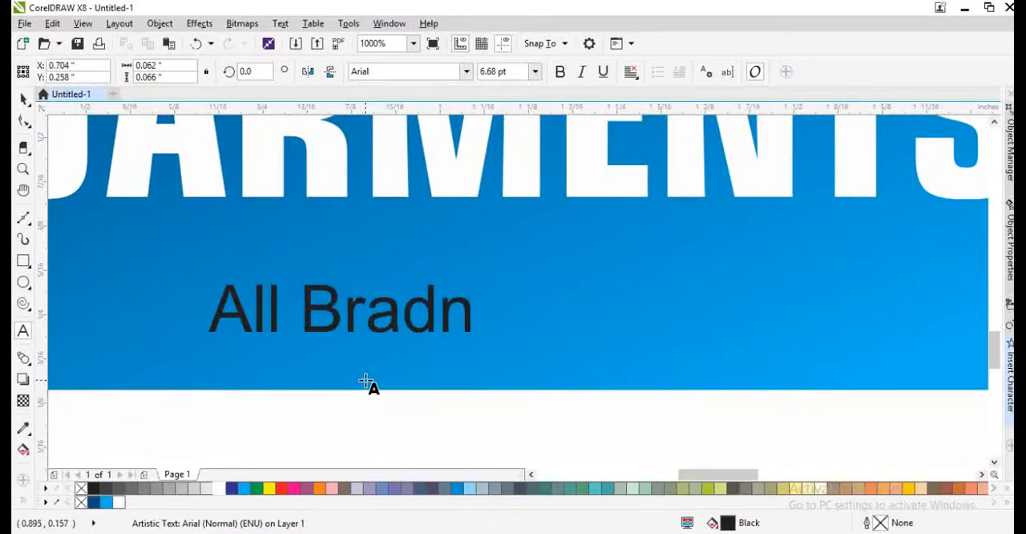
pyautogui.press('BackSpace')
pyautogui.write('mn')
pyautogui.press('BackSpace')
pyautogui.press('BackSpace')
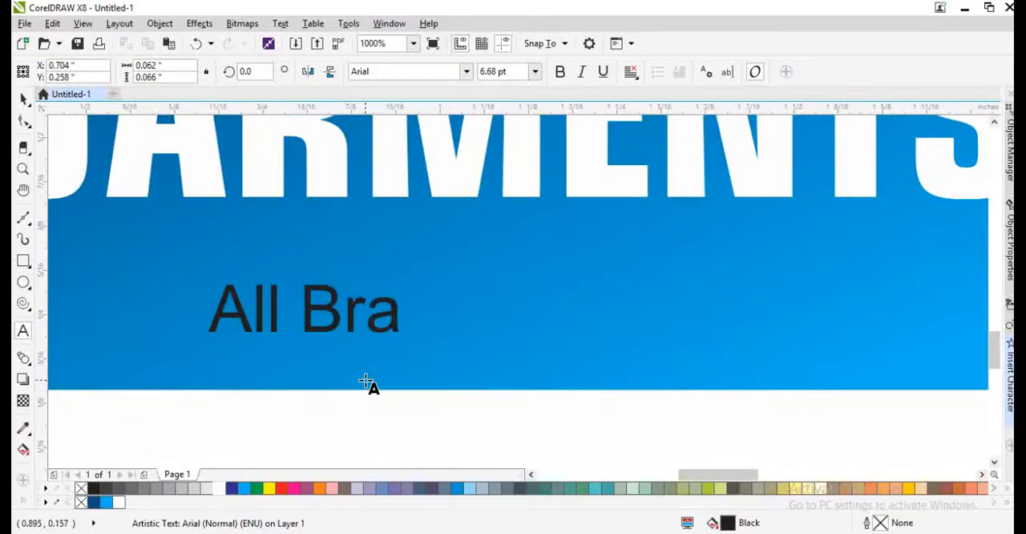
pyautogui.write('nded')
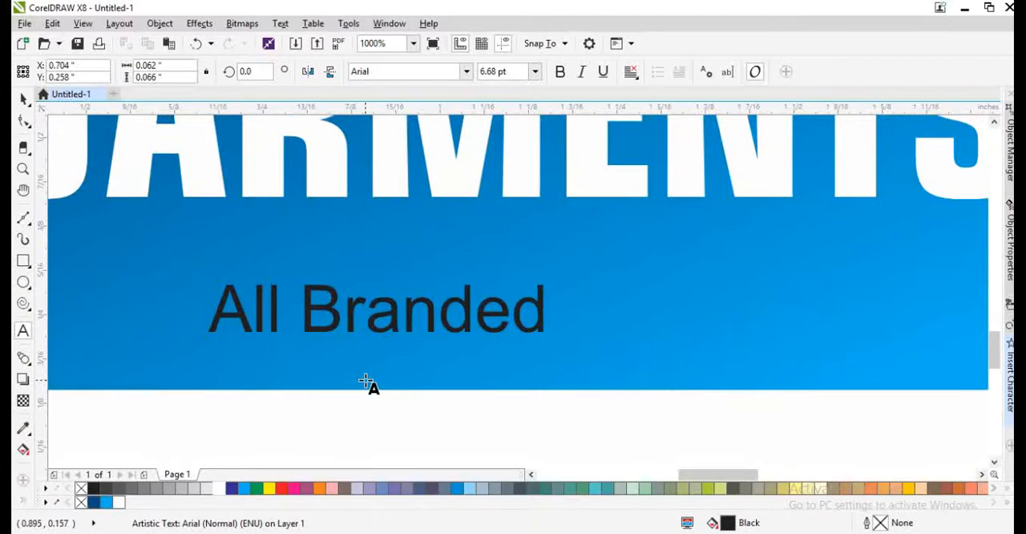
pyautogui.write(' G')
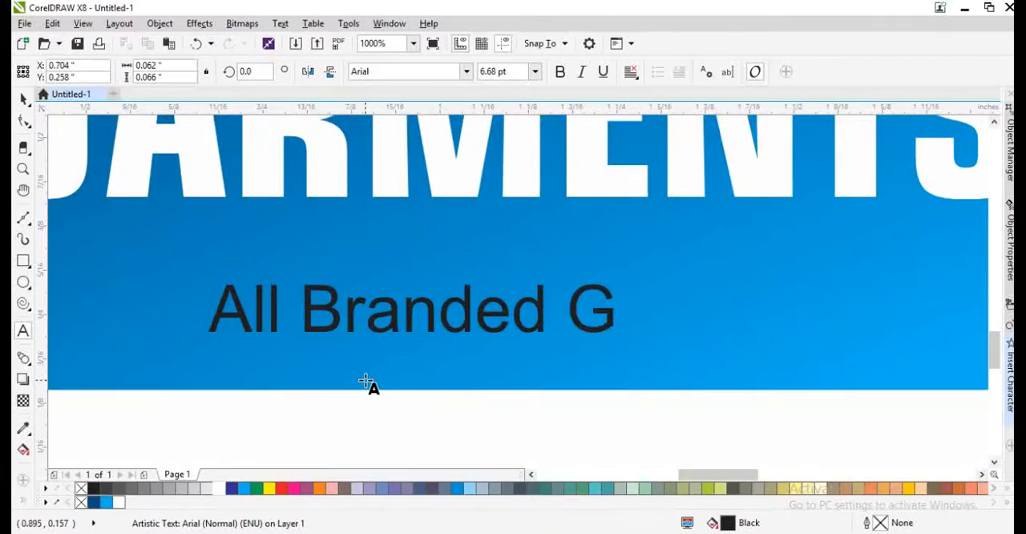
pyautogui.press('BackSpace')
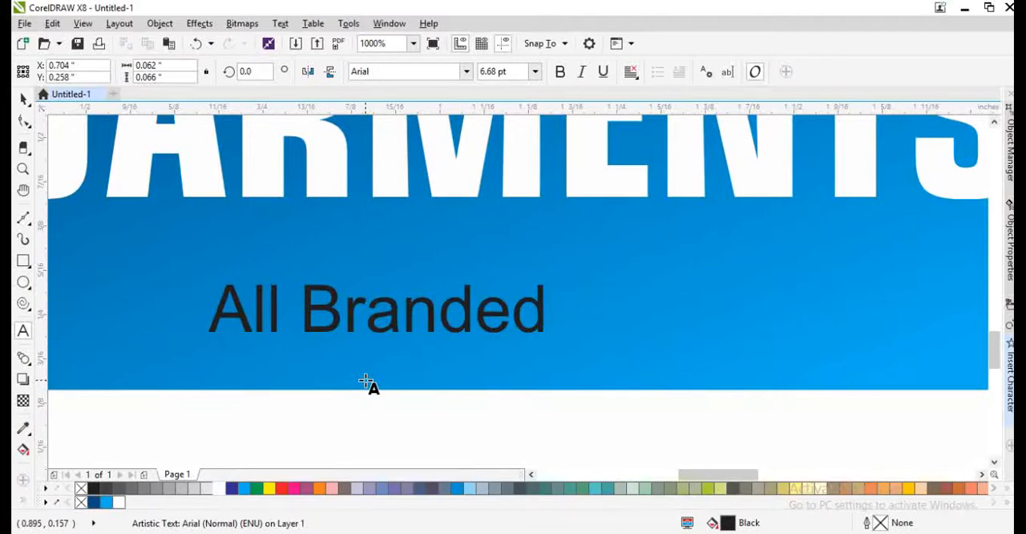
pyautogui.write('D')
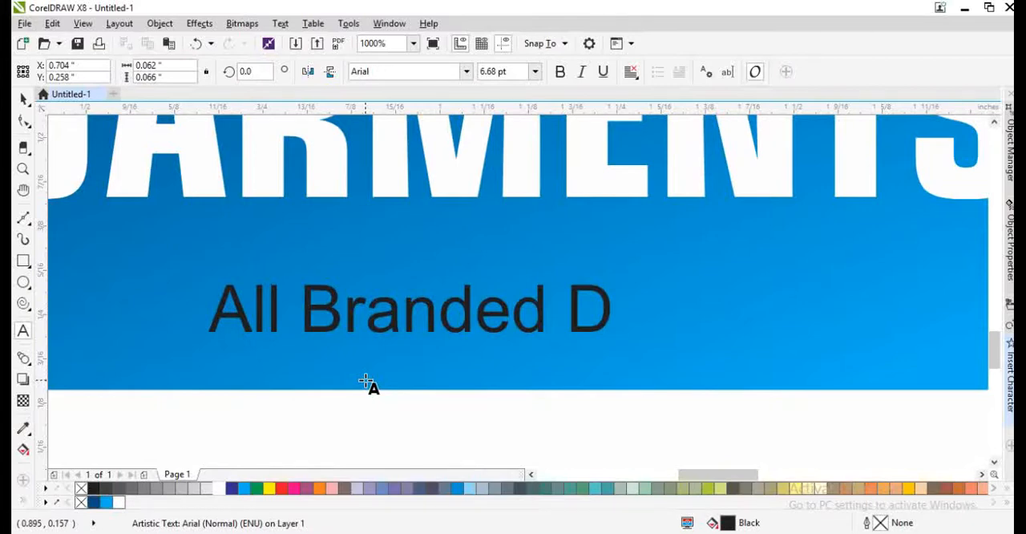
pyautogui.press('BackSpace')
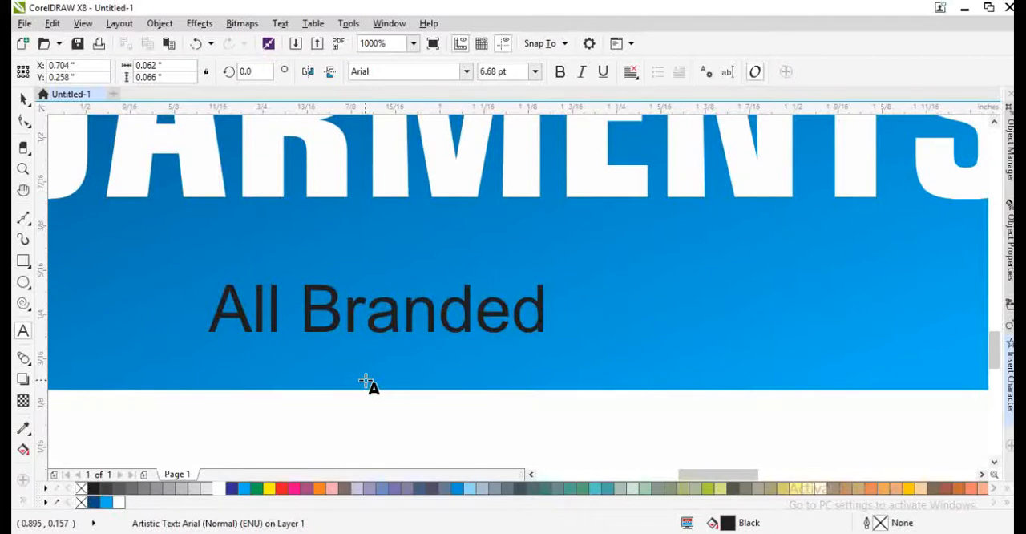
pyautogui.write('Garmet')
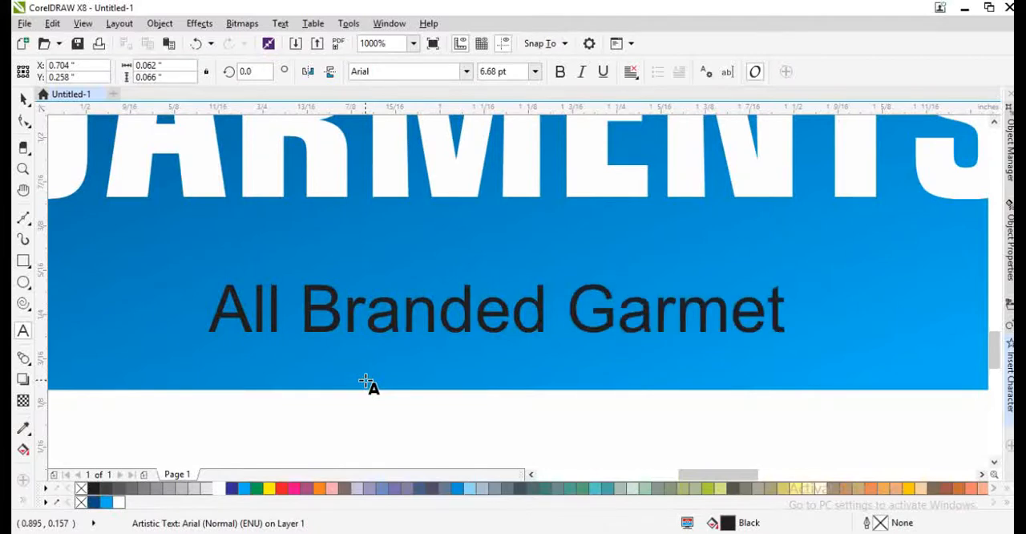
pyautogui.press('BackSpace')
pyautogui.write('nts')
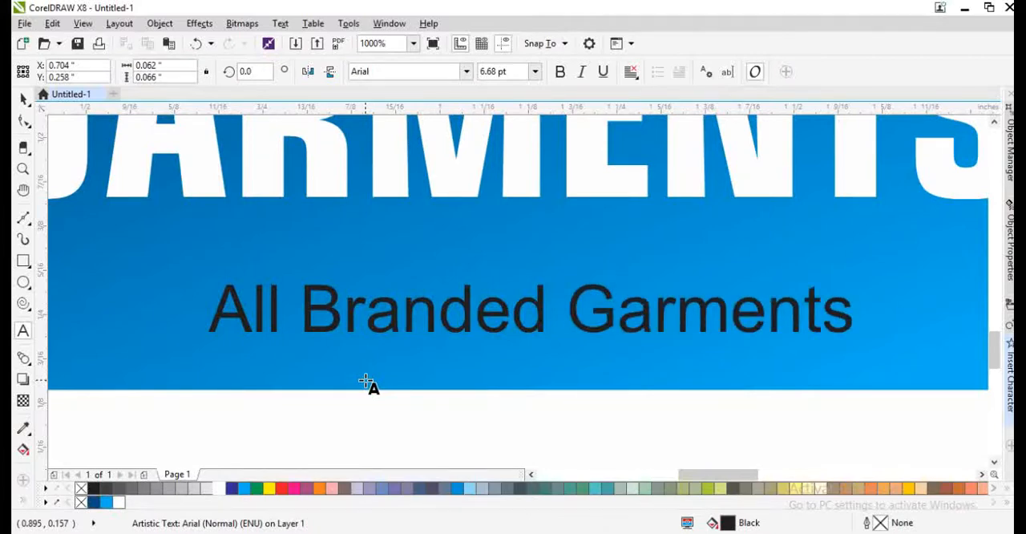
pyautogui.write(' Avaia')
pyautogui.press('BackSpace')
pyautogui.press('BackSpace')
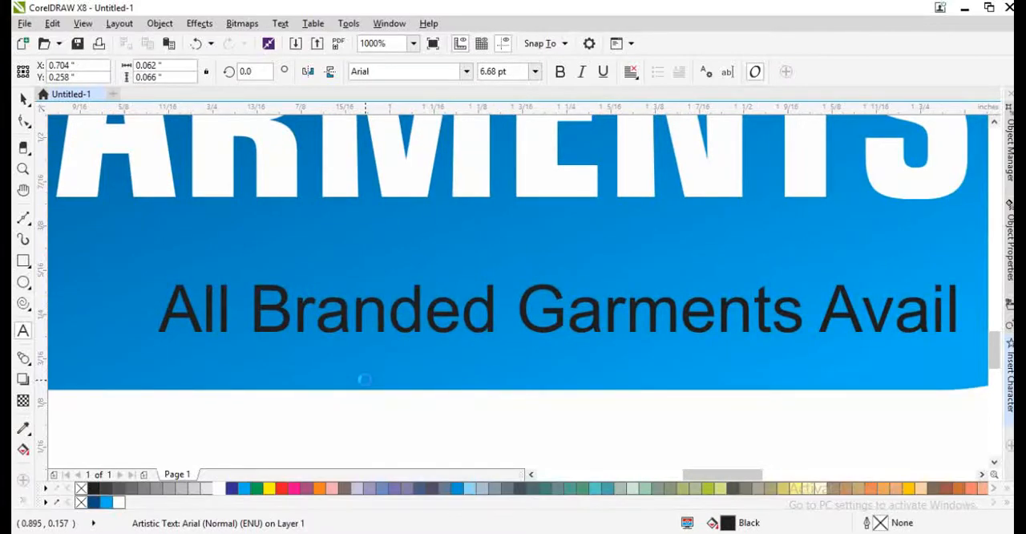
pyautogui.write('ilable hhe')
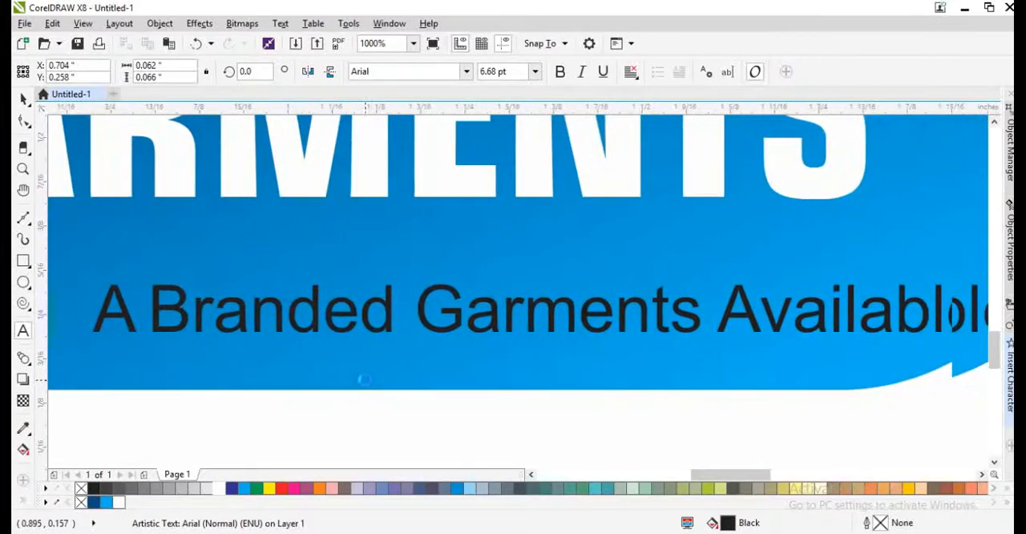
pyautogui.write('re')
# - Make the whole tagline bold and change it to Title Case
pyautogui.hotkey('ctrl', 'a')
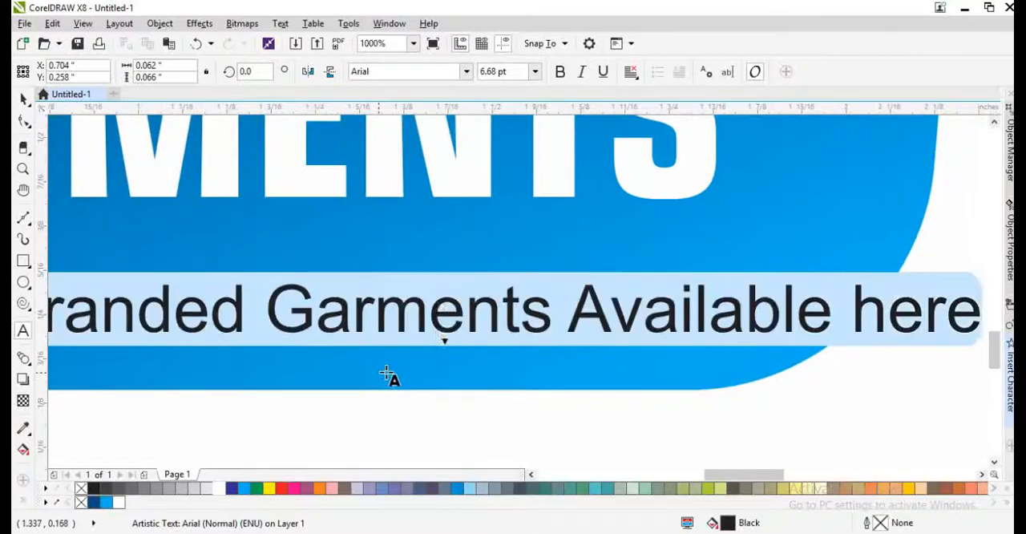
pyautogui.hotkey('ctrl', 'b')
pyautogui.hotkey('shift', 'F3')
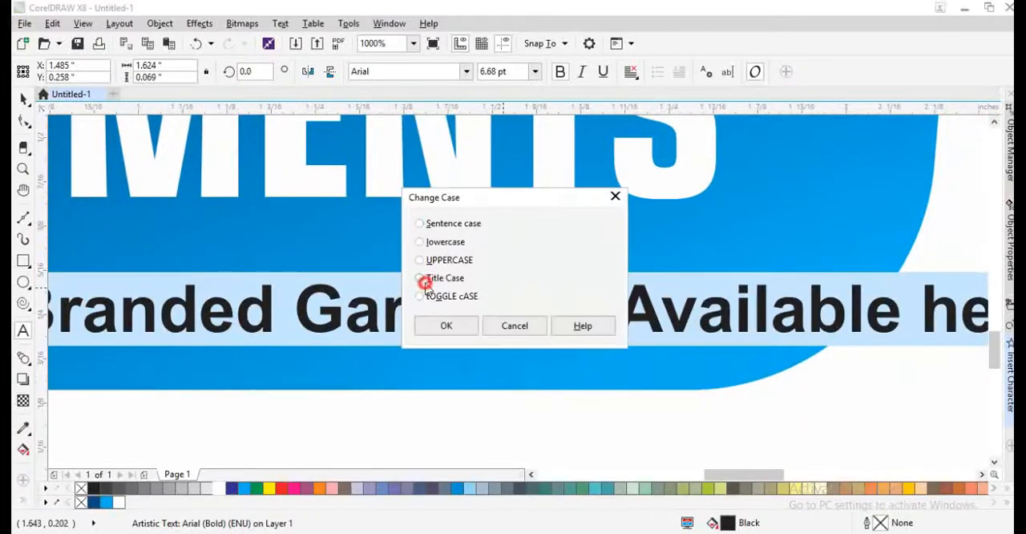
pyautogui.click(424, 282)
pyautogui.click(442, 326)
pyautogui.hotkey('ctrl', 'space')
# - Place the tagline just beneath GARMENTS and centre it horizontally on the shop-name group
pyautogui.scroll(-2, 488, 303)
pyautogui.moveTo(488, 309); pyautogui.dragTo(413, 298)
pyautogui.keyDown('shift'); pyautogui.click(417, 264); pyautogui.keyUp('shift')
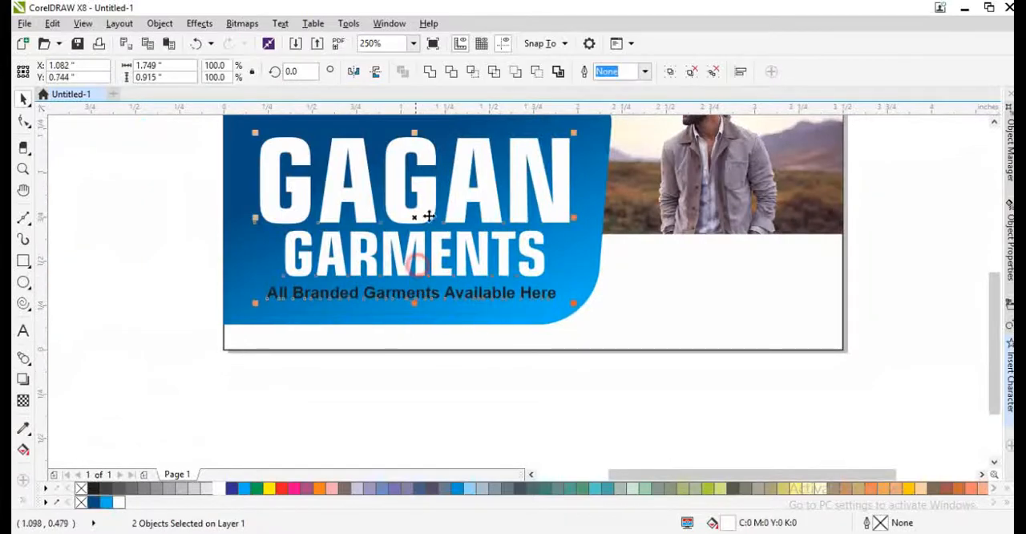
pyautogui.press('c')
# - Fill the tagline with white to match the shop name
pyautogui.click(225, 489)
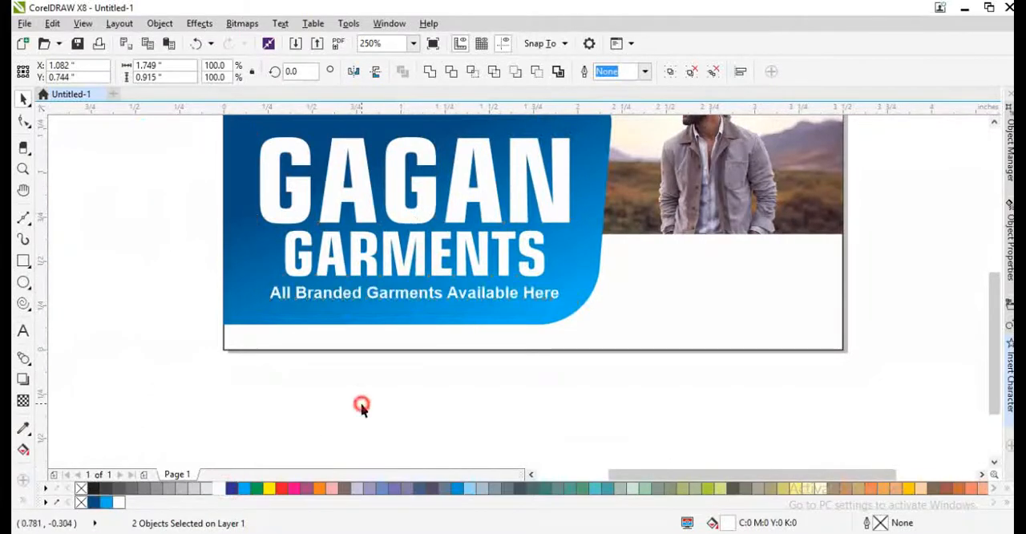
pyautogui.click(360, 405)
pyautogui.click(268, 346)
pyautogui.scroll(-1, 267, 347)
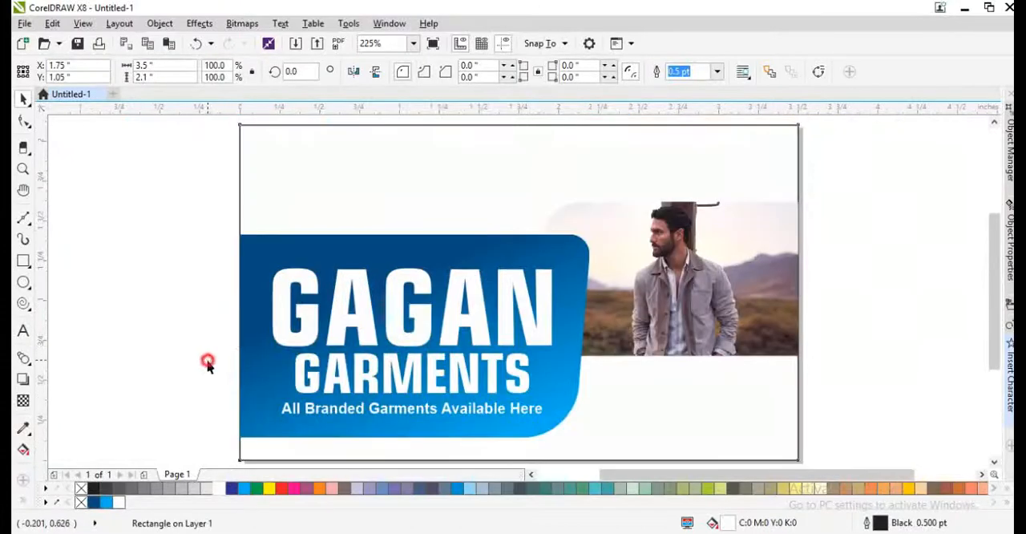
pyautogui.click(206, 360)
# - Duplicate the blue gradient shape in place and nudge the copy to X 1.106 and Y 0.8 inches
pyautogui.click(358, 261)
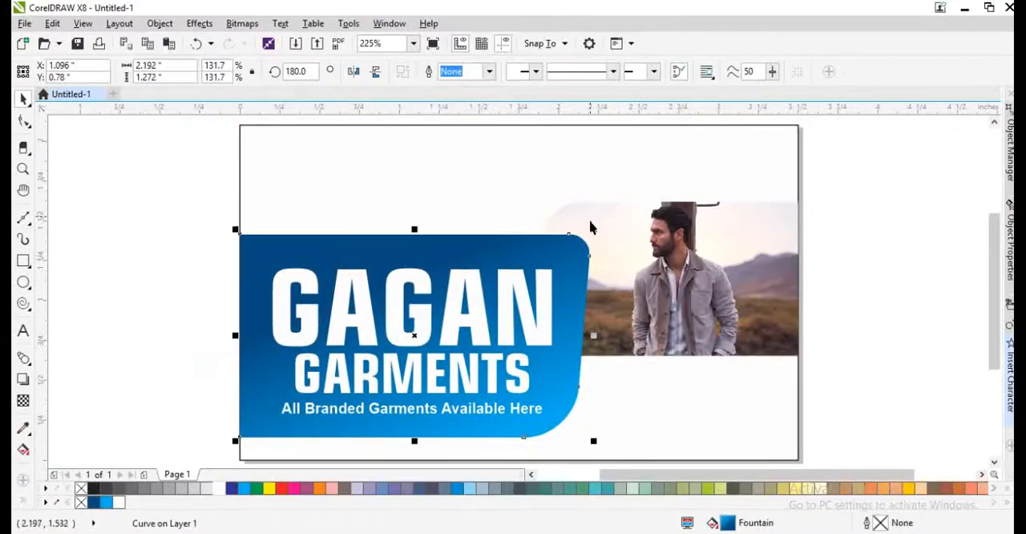
pyautogui.press('KP_Add')
pyautogui.press('Up')
pyautogui.press('Up')
pyautogui.press('Right')
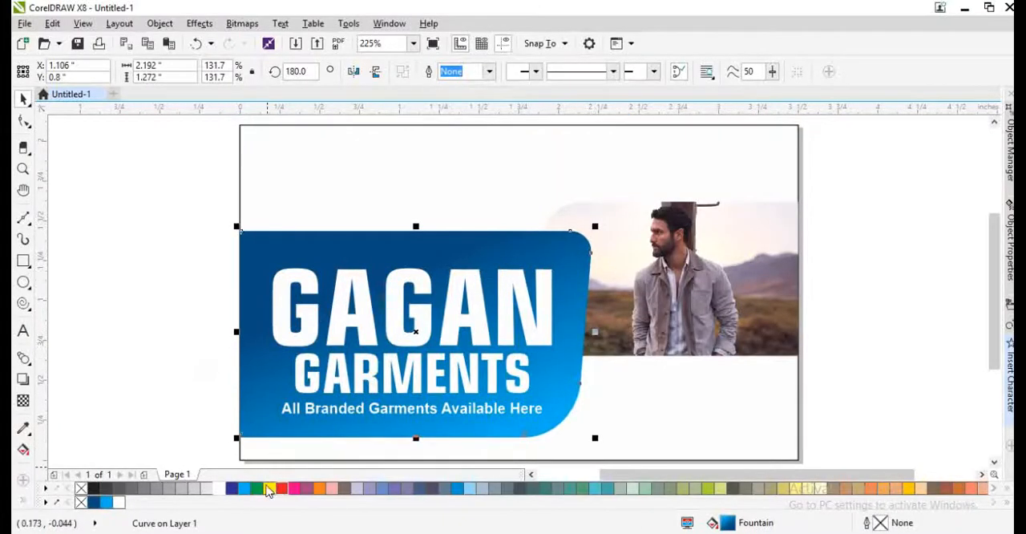
# - Extend the copied shape's left-edge nodes outward for a 2.212-inch width and fill it with orange (M60 Y100)
pyautogui.click(269, 487)
pyautogui.press('F10')
pyautogui.moveTo(202, 211); pyautogui.dragTo(327, 460)
pyautogui.press('space')
pyautogui.click(321, 488)
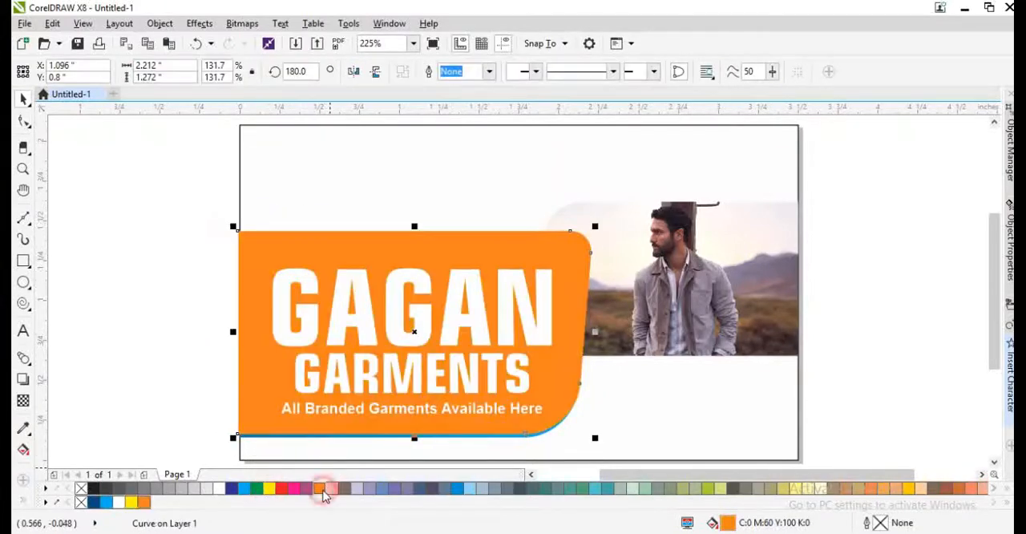
# - Send the orange shape behind the blue gradient shape and shift it right to X 1.116 inches
pyautogui.hotkey('ctrl', 'pagedown')
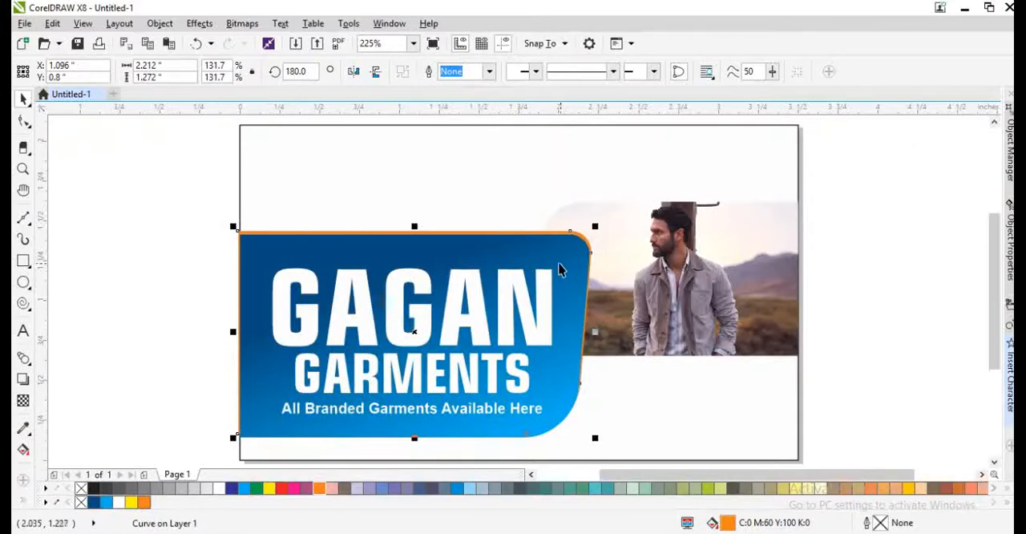
pyautogui.press('Right')
pyautogui.press('Right')
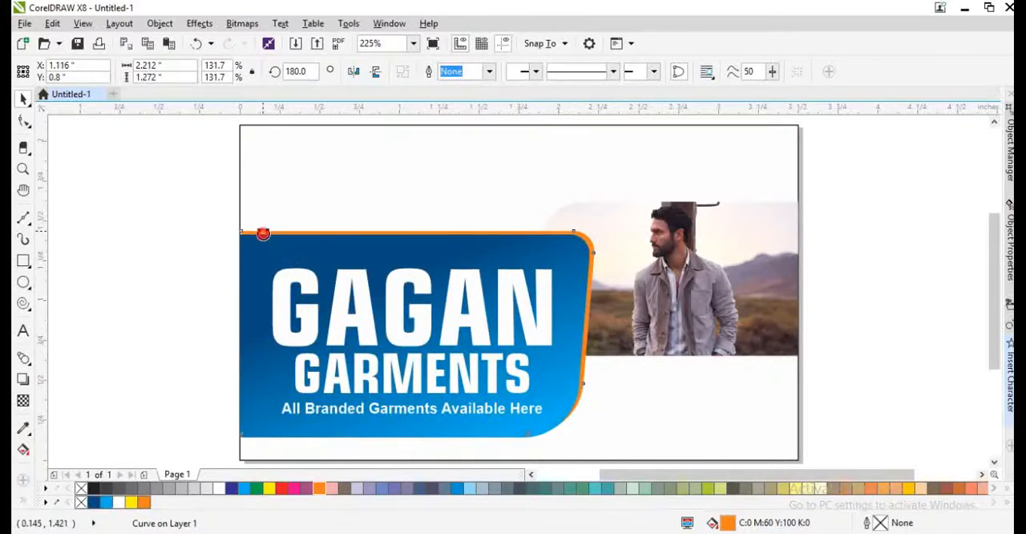
# - Move the orange shape's left-edge nodes out to the card's left edge
pyautogui.press('space')
pyautogui.moveTo(199, 218); pyautogui.dragTo(294, 453)
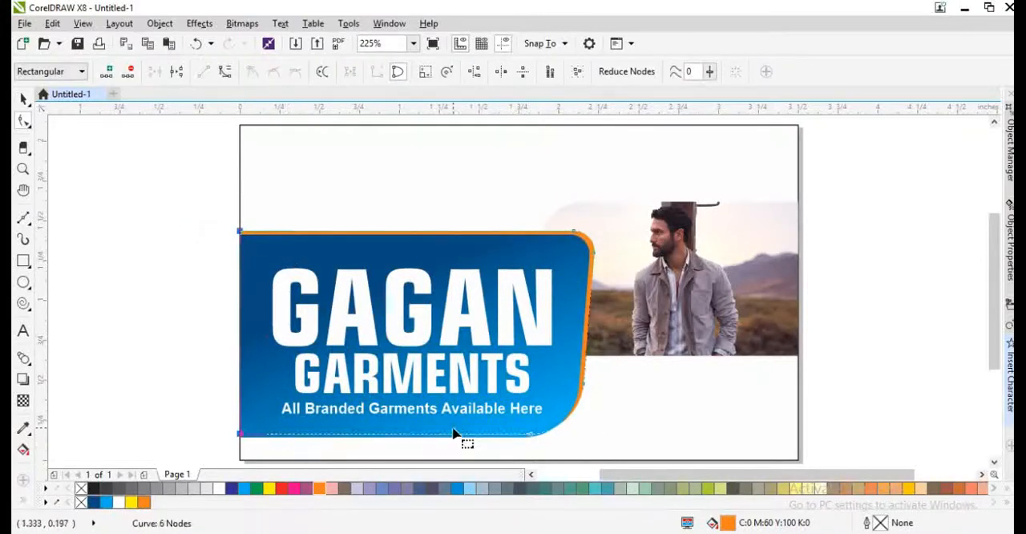
pyautogui.press('space')
# - PowerClip an offset duplicate of the blue gradient shape inside the original and open the clip contents for editing
pyautogui.moveTo(365, 250); pyautogui.dragTo(449, 280)
pyautogui.hotkey('ctrl', 'z')
pyautogui.rightClick(448, 281)
pyautogui.rightClick(449, 281)
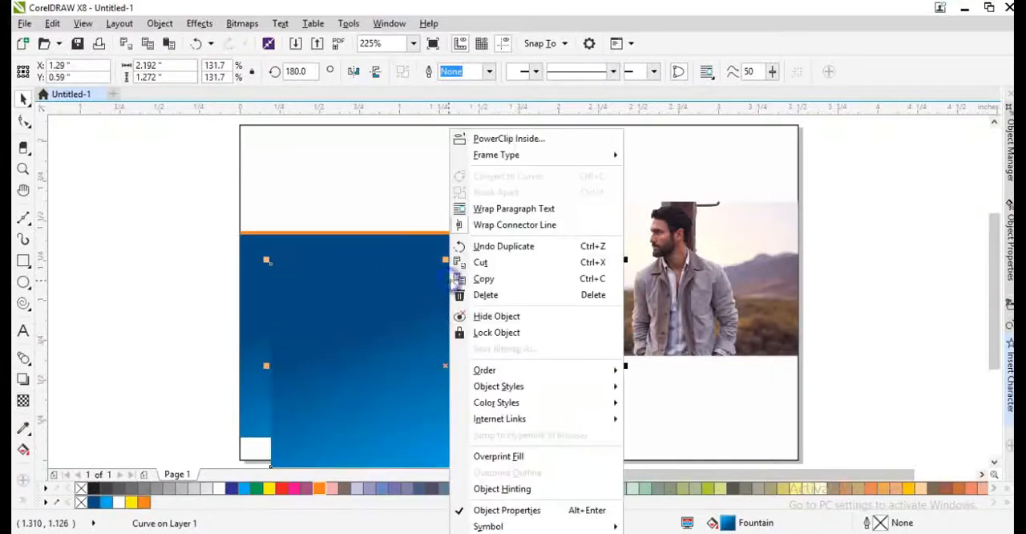
pyautogui.click(512, 139)
pyautogui.click(465, 239)
pyautogui.keyDown('ctrl'); pyautogui.click(465, 240); pyautogui.keyUp('ctrl')
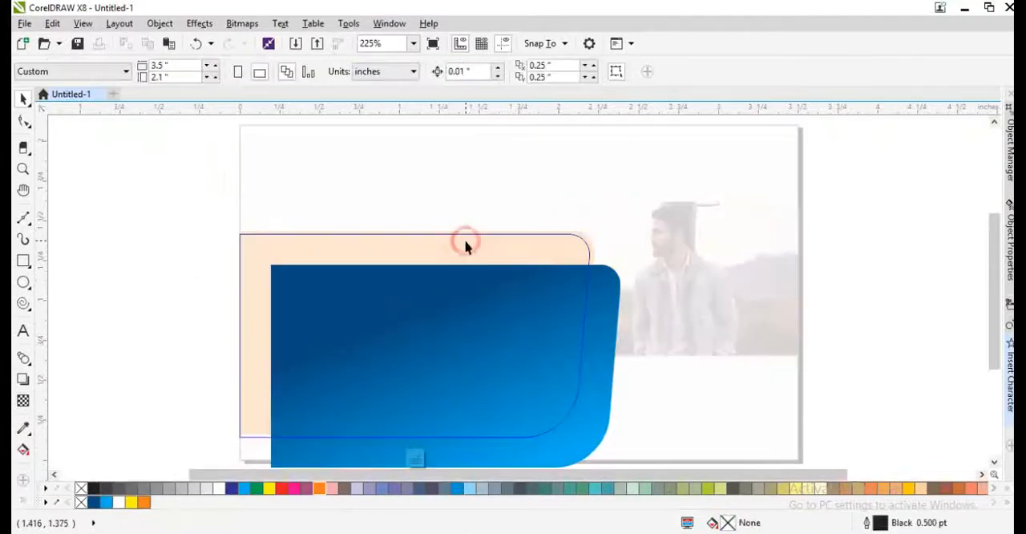
# - Replace the clip contents with a copy of the blue gradient shape pasted exactly over the frame
pyautogui.hotkey('ctrl', 'a')
pyautogui.press('Delete')
pyautogui.hotkey('ctrl', 'v')
# - Give the pasted shape a 10 pt black (K100) outline and remove its gradient fill
pyautogui.press('F12')
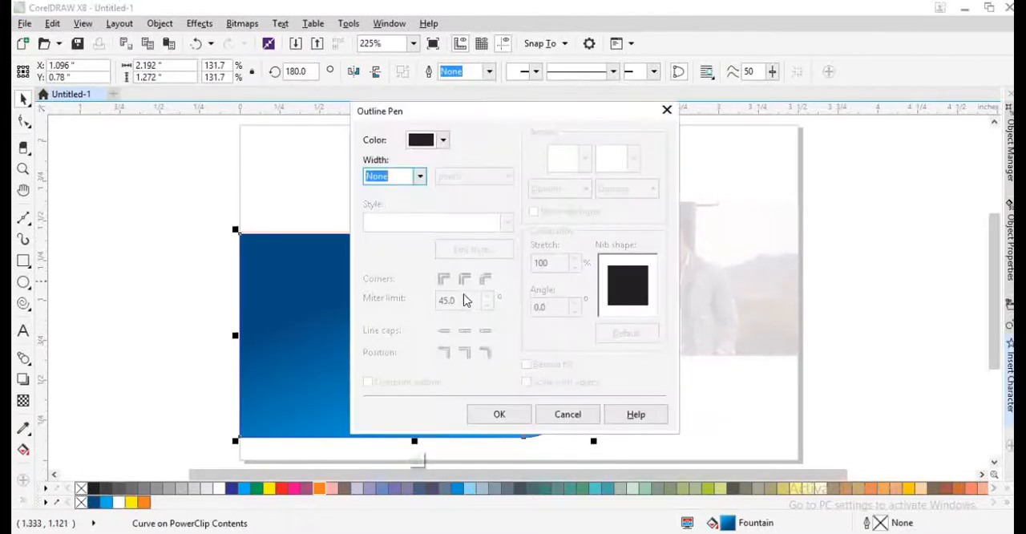
pyautogui.write('10')
pyautogui.press('Return')
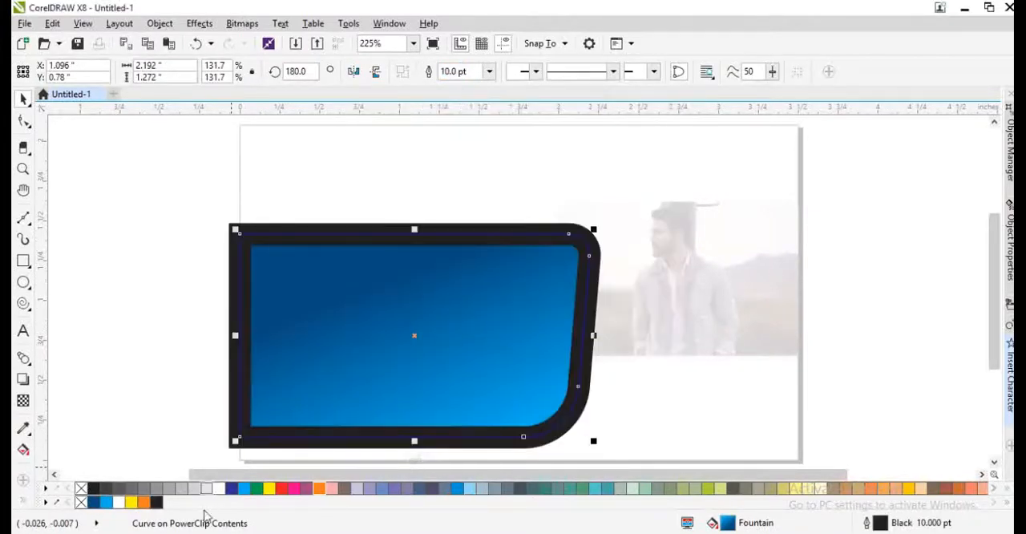
pyautogui.rightClick(157, 503)
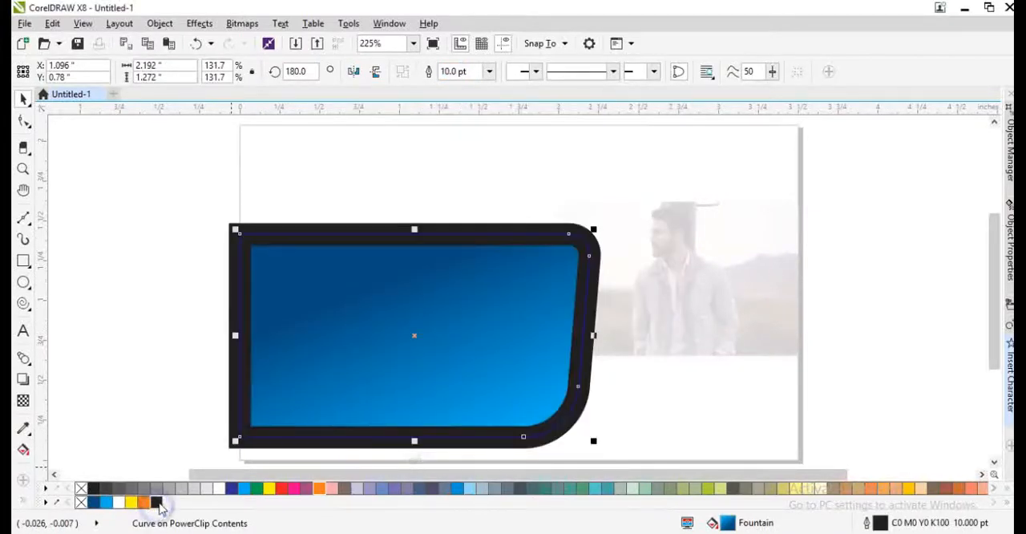
pyautogui.click(82, 502)
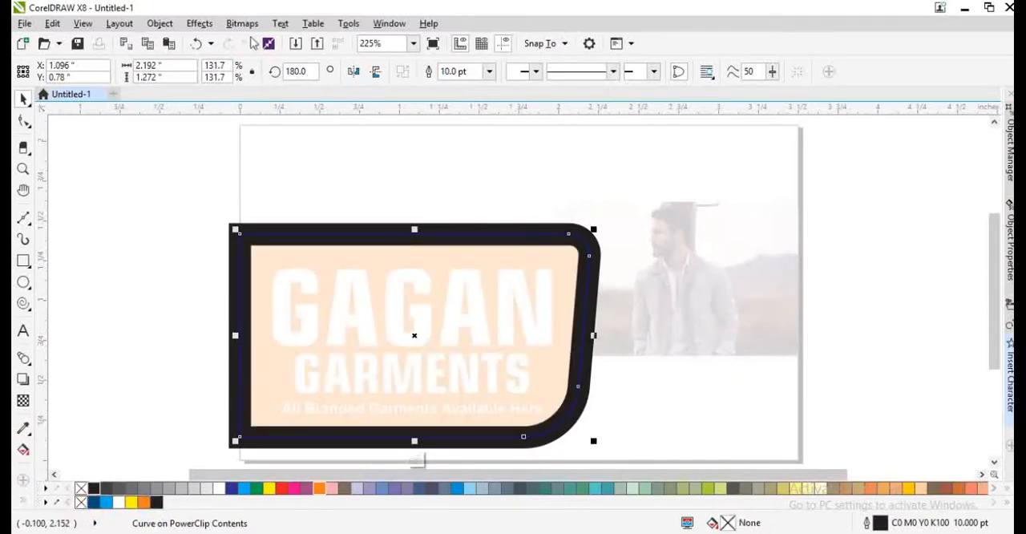
# - Convert the black outlined shape to a 3000 dpi CMYK bitmap
pyautogui.click(244, 25)
pyautogui.click(249, 40)
pyautogui.press('Return')
pyautogui.click(244, 25)
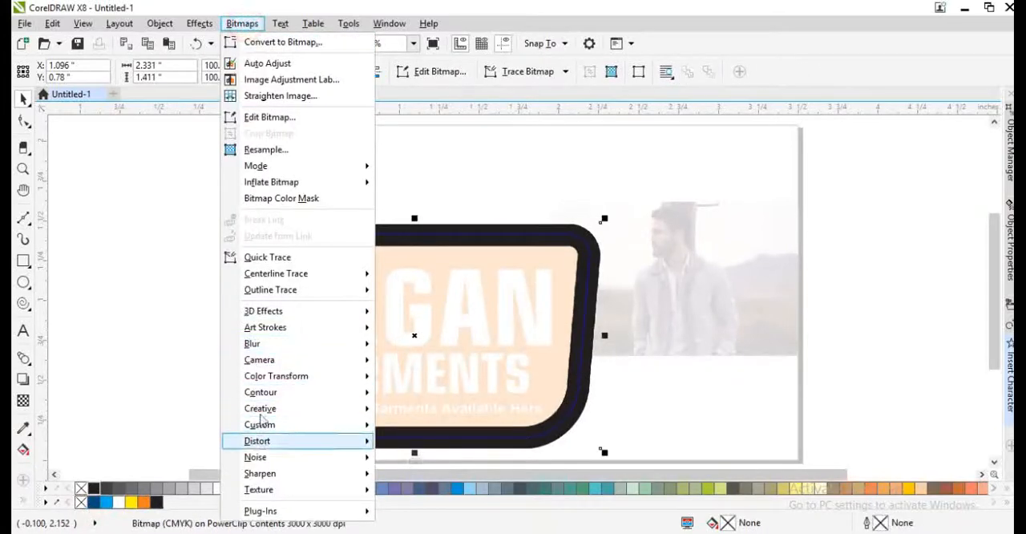
pyautogui.moveTo(261, 344)
pyautogui.click(410, 360)
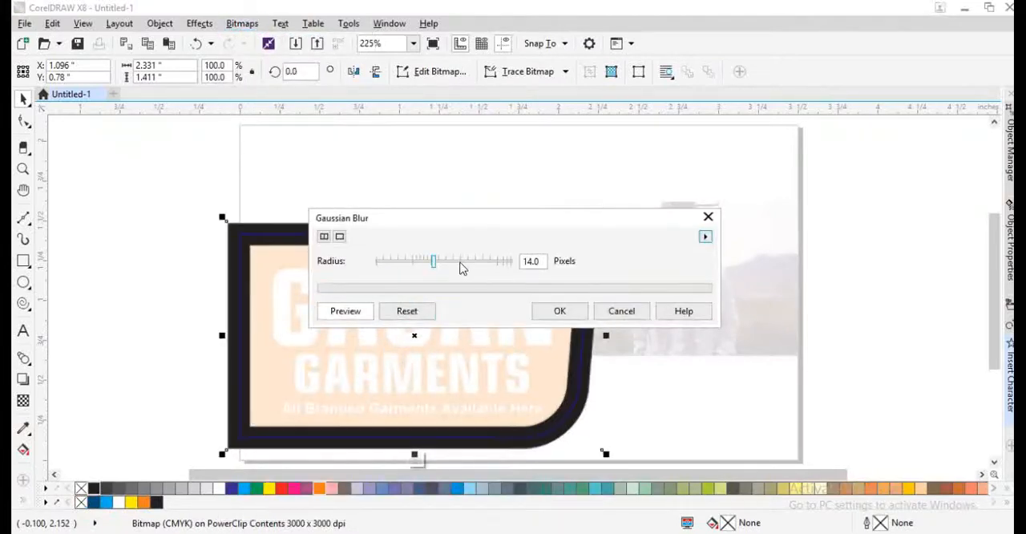
pyautogui.click(623, 311)
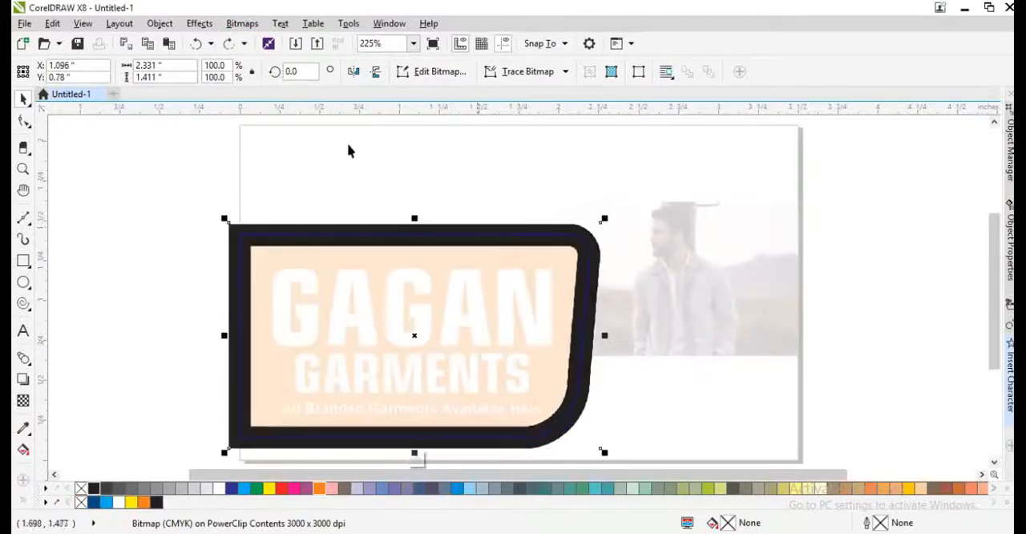
# - Convert the black outline to a 200 dpi CMYK bitmap with anti-aliasing and a transparent background
pyautogui.click(242, 24)
pyautogui.click(265, 47)
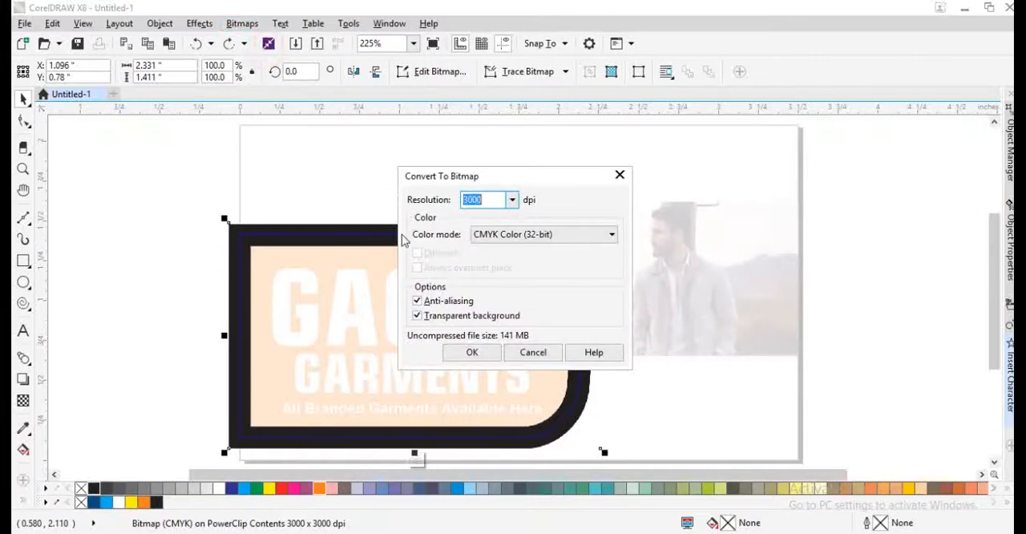
pyautogui.write('200')
pyautogui.press('Return')
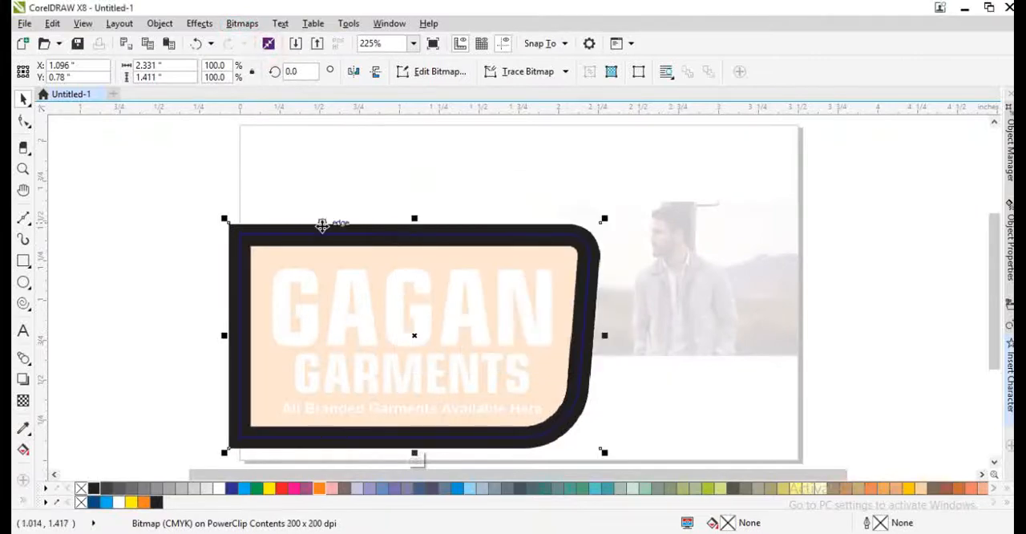
# - Apply a Gaussian Blur with a radius slightly below 14 pixels to the outline bitmap and finish editing the clip
pyautogui.click(242, 23)
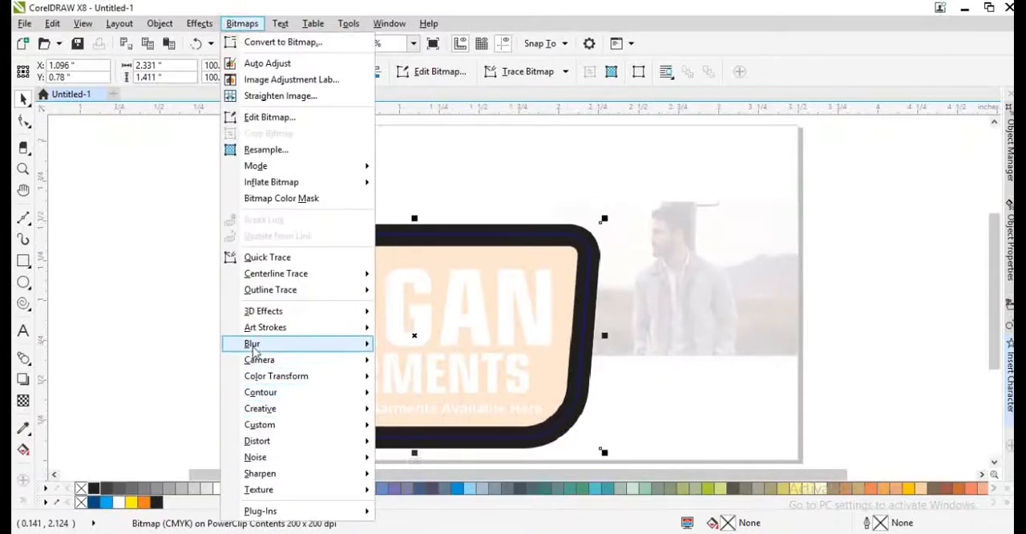
pyautogui.moveTo(257, 342)
pyautogui.click(423, 360)
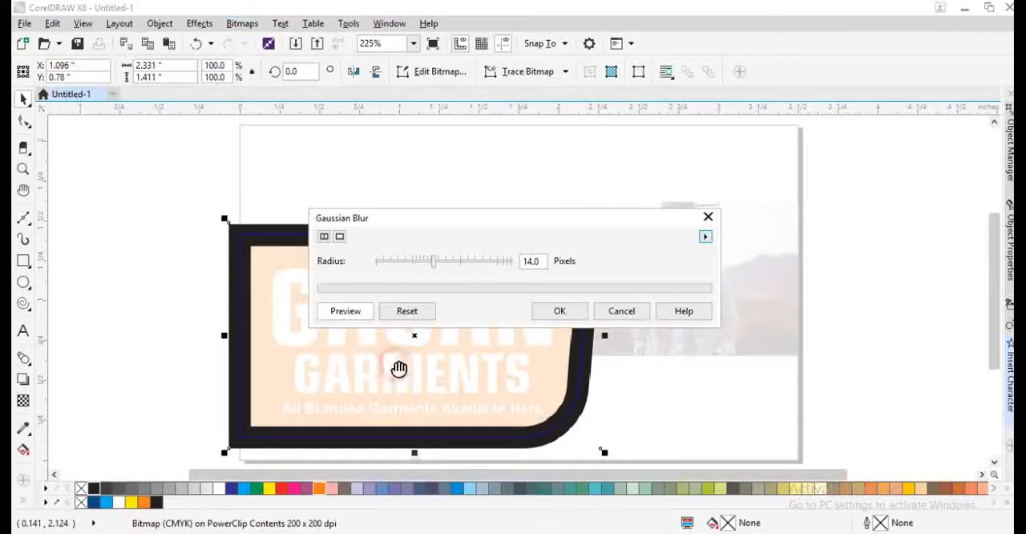
pyautogui.click(425, 261)
pyautogui.click(561, 313)
pyautogui.click(133, 391)
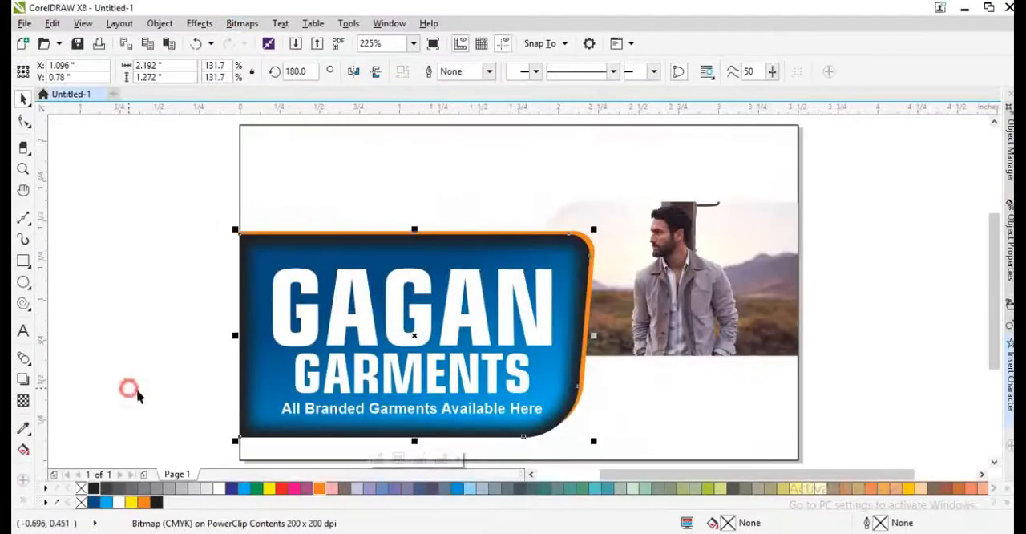
# - Stretch the clipped blurred outline to about 3.013 by 1.729 inches so the dark inner shading on the blue shape becomes thinner
pyautogui.click(271, 271)
pyautogui.moveTo(213, 335); pyautogui.dragTo(142, 335)
pyautogui.moveTo(379, 206); pyautogui.dragTo(380, 199)
pyautogui.moveTo(617, 336); pyautogui.dragTo(631, 338)
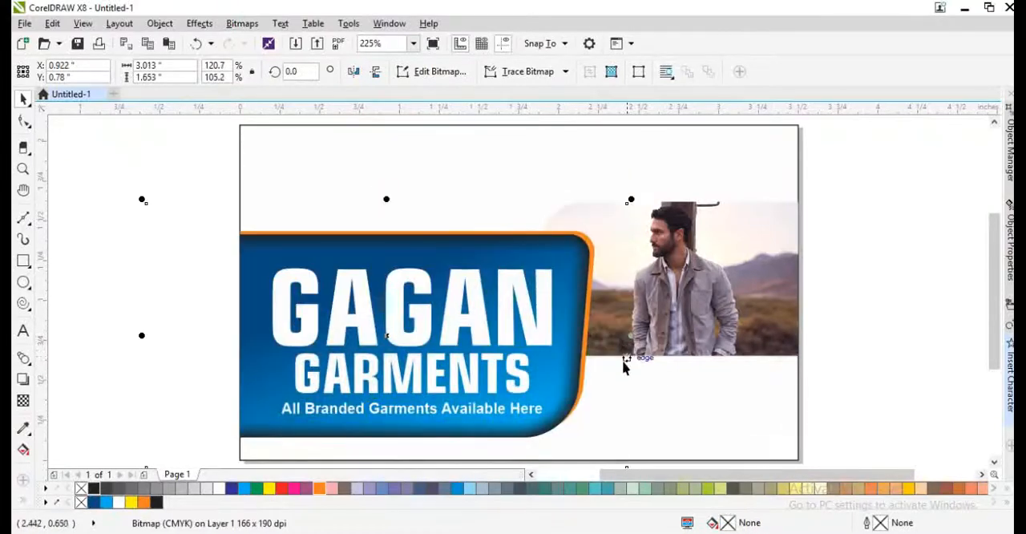
pyautogui.scroll(2, 407, 444)
pyautogui.scroll(-5, 377, 321)
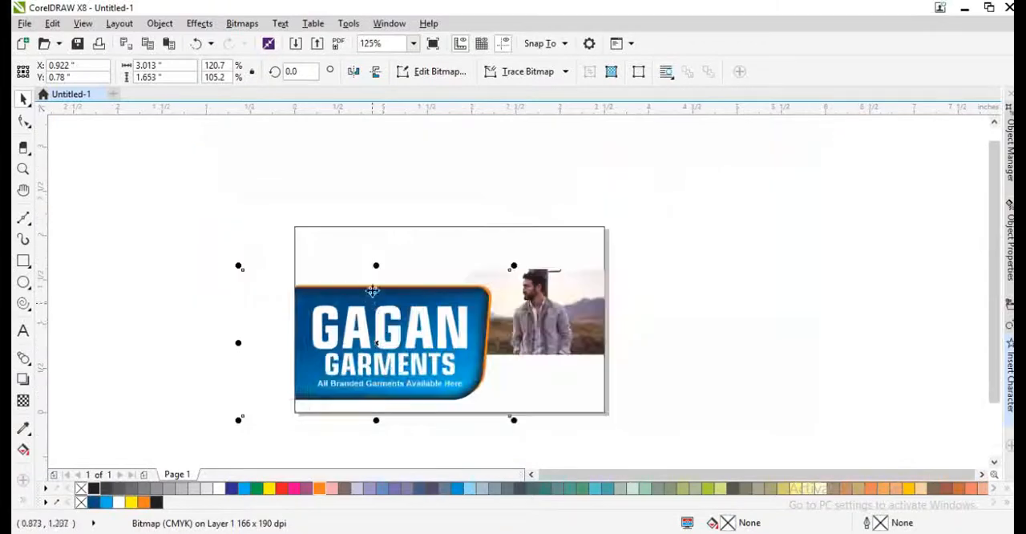
pyautogui.scroll(4, 375, 281)
pyautogui.scroll(1, 377, 270)
pyautogui.moveTo(385, 236); pyautogui.dragTo(388, 231)
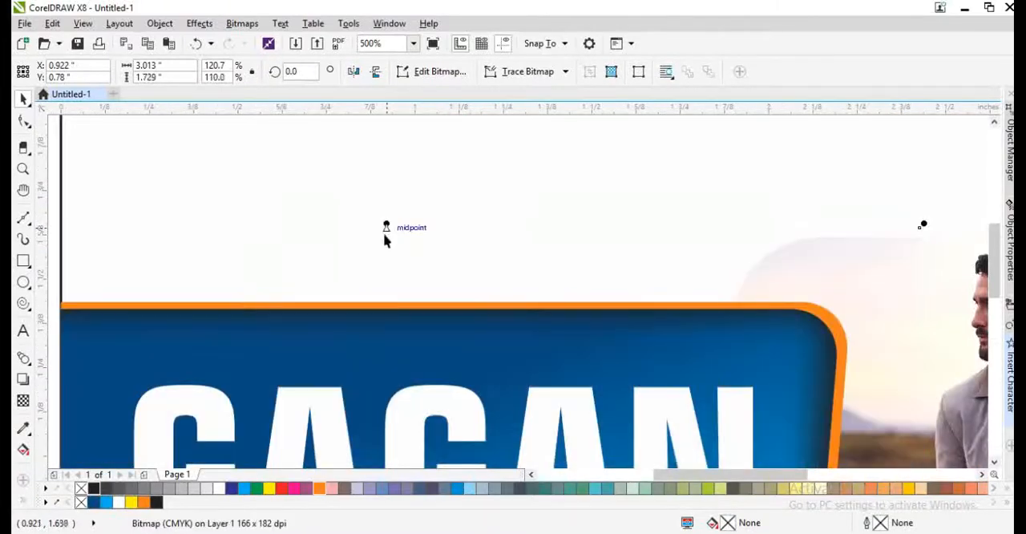
# - Examine the inner shading, orange edge and tagline near the bottom of the blue shape, then the whole card
pyautogui.scroll(-1, 385, 236)
pyautogui.scroll(-2, 386, 256)
pyautogui.click(197, 371)
pyautogui.scroll(3, 389, 377)
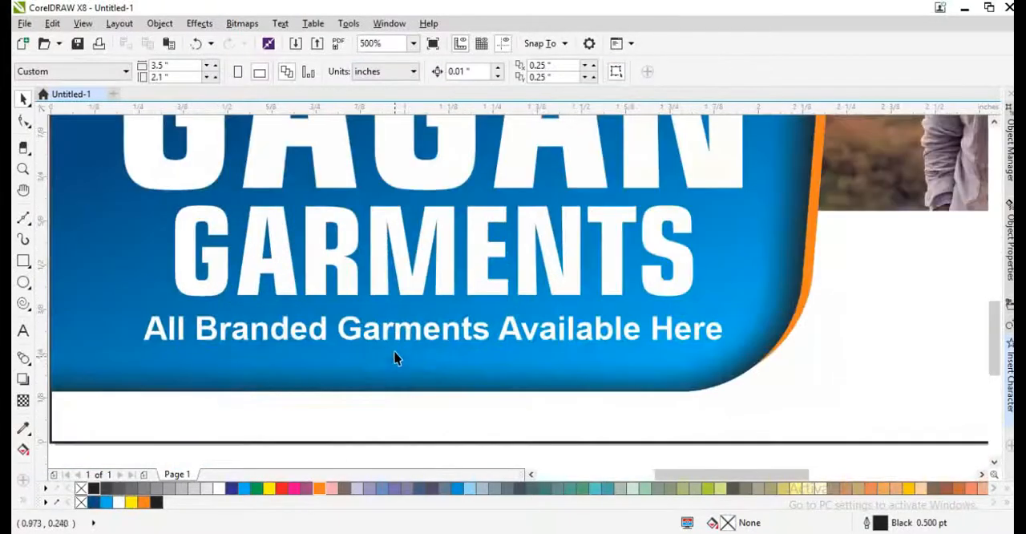
pyautogui.click(405, 288)
pyautogui.click(411, 329)
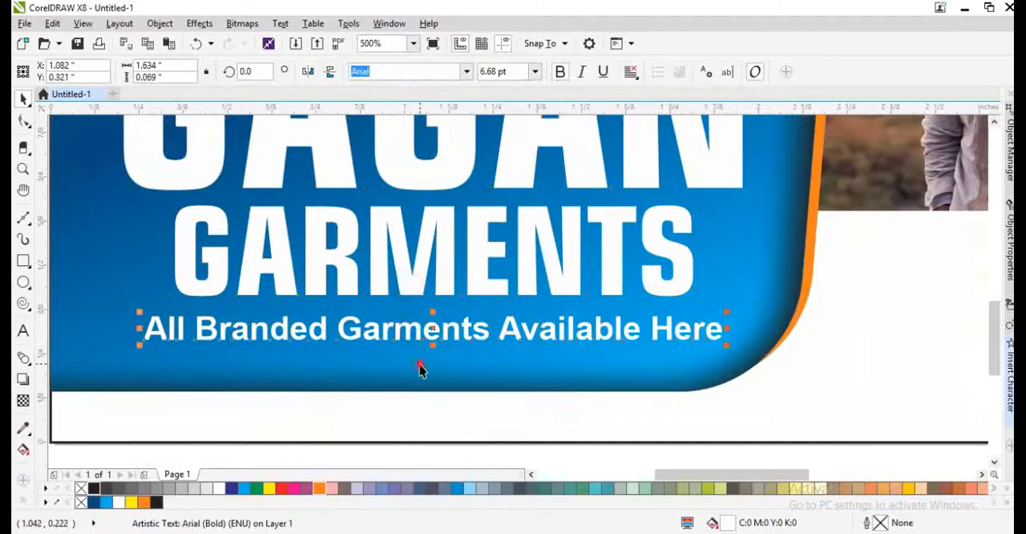
pyautogui.click(421, 364)
pyautogui.keyDown('shift'); pyautogui.click(864, 391); pyautogui.keyUp('shift')
pyautogui.scroll(-2, 864, 383)
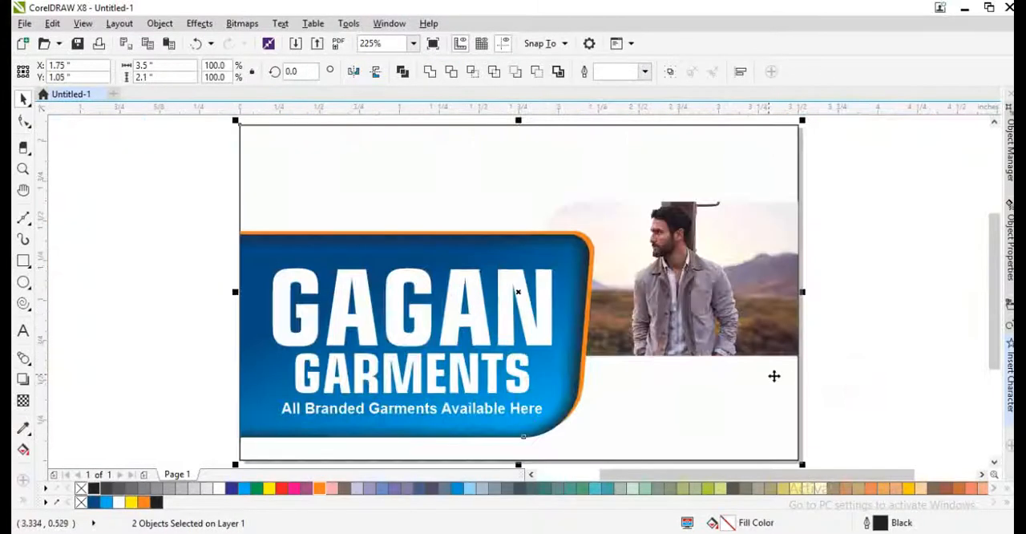
pyautogui.click(852, 376)
pyautogui.click(703, 393)
pyautogui.click(837, 374)
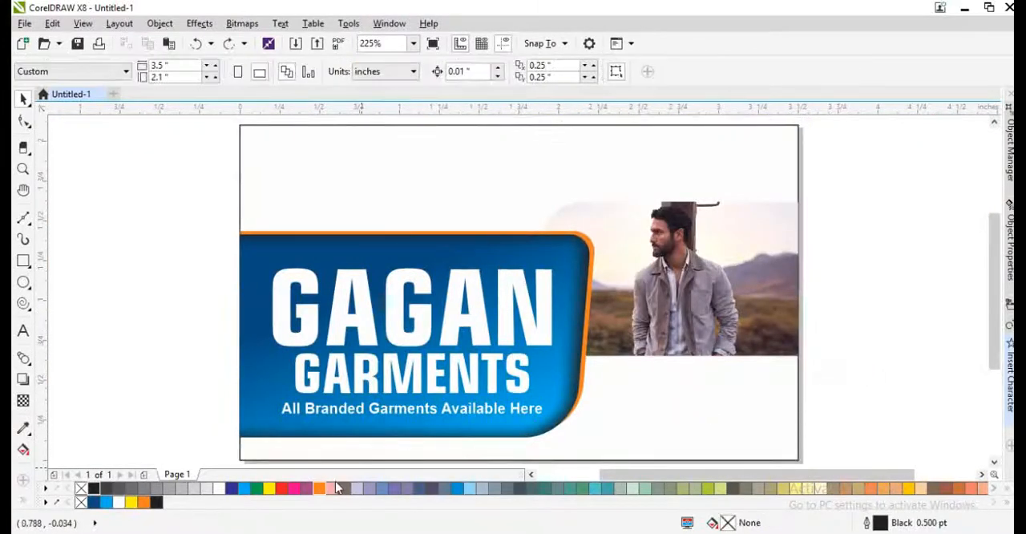
# - Switch to the Google Images results in Chrome and preview the Business of Fashion fit-model picture and its related images
pyautogui.click(209, 532)
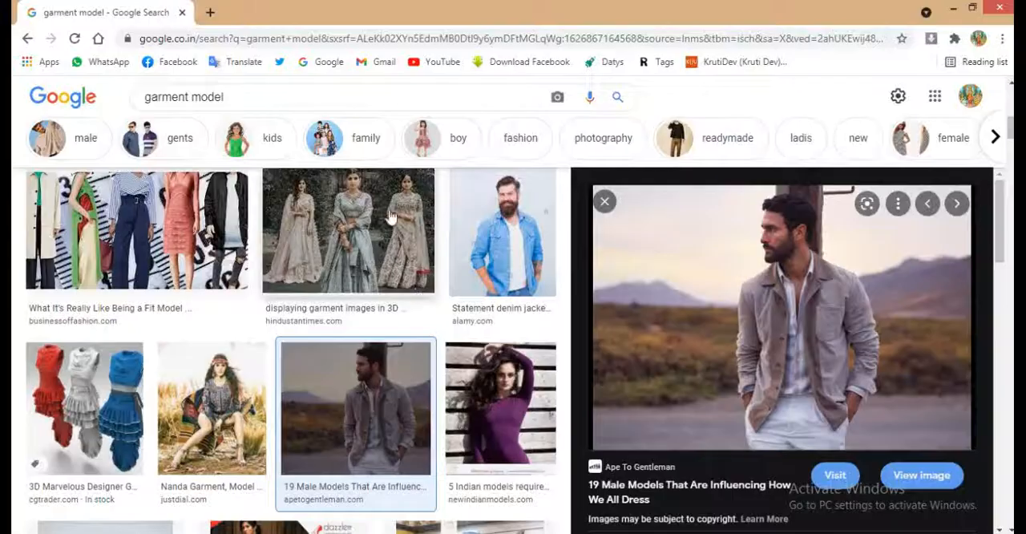
pyautogui.click(164, 234)
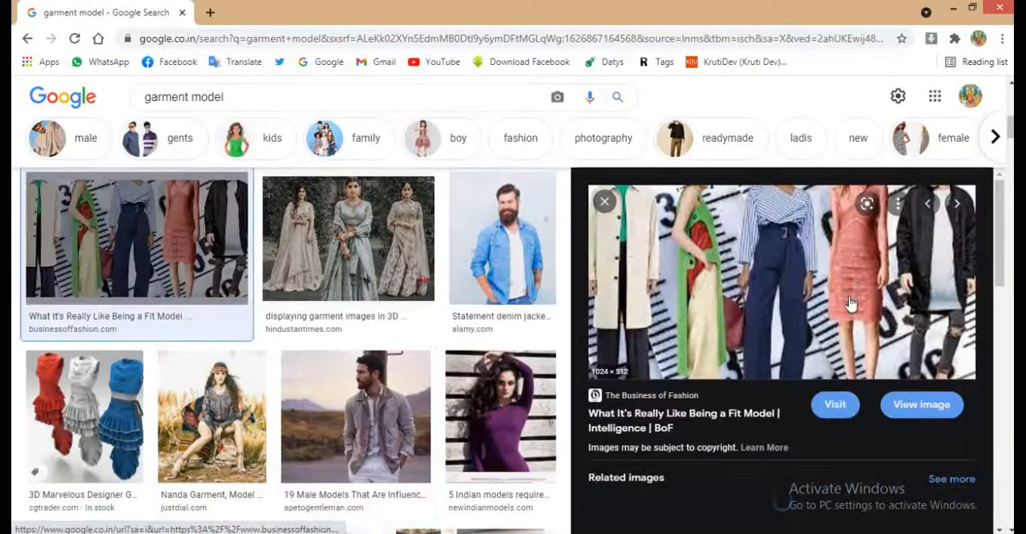
pyautogui.rightClick(796, 319)
pyautogui.click(851, 237)
pyautogui.scroll(-5, 882, 337)
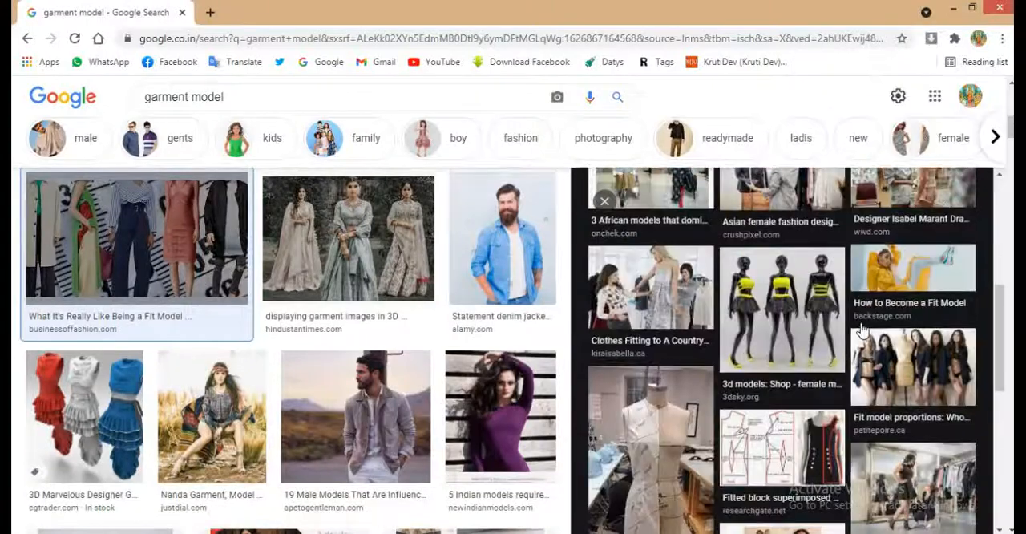
pyautogui.scroll(3, 890, 354)
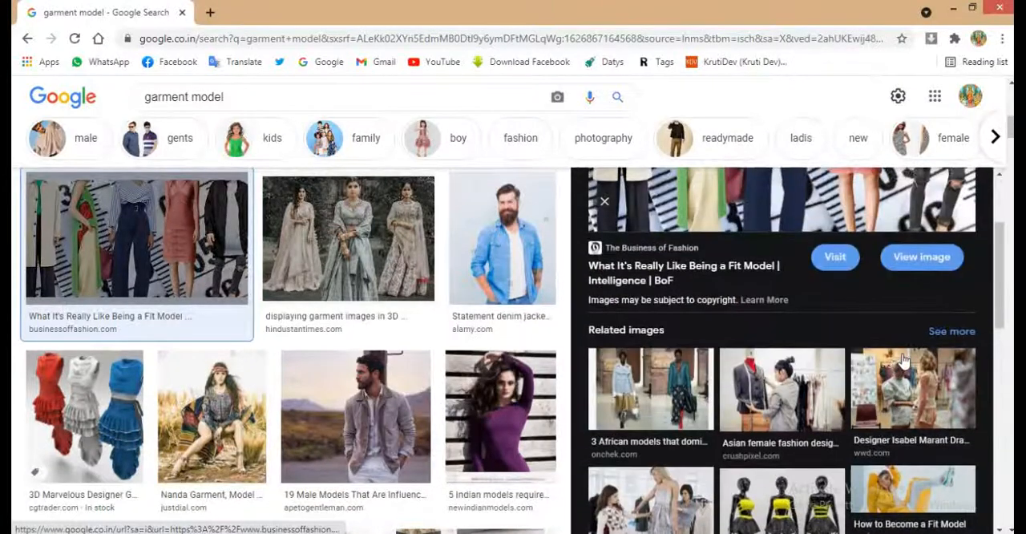
pyautogui.scroll(-5, 903, 361)
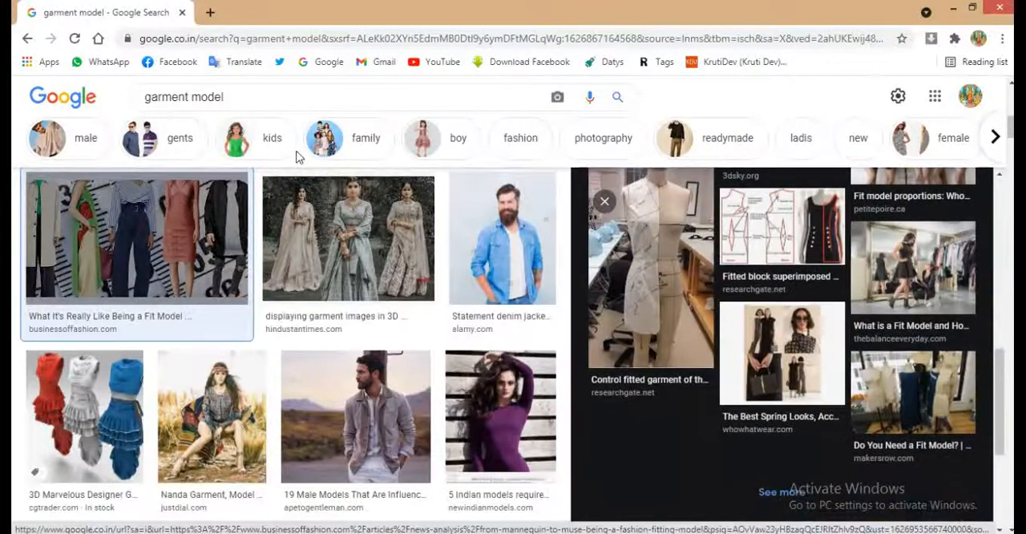
# - Search Google Images for "garment model men & women" and browse the results for another model photo
pyautogui.click(248, 102)
pyautogui.write('men & women')
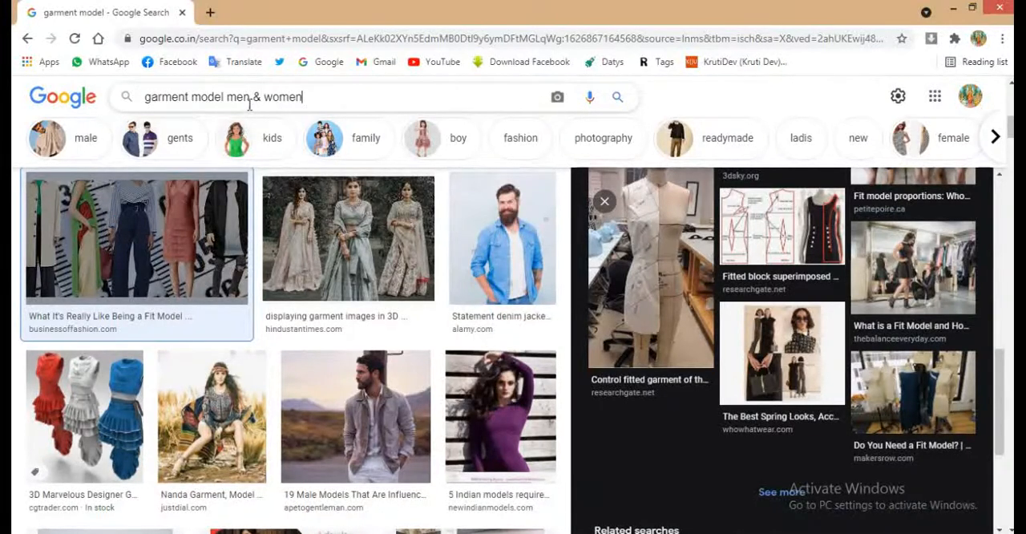
pyautogui.press('Return')
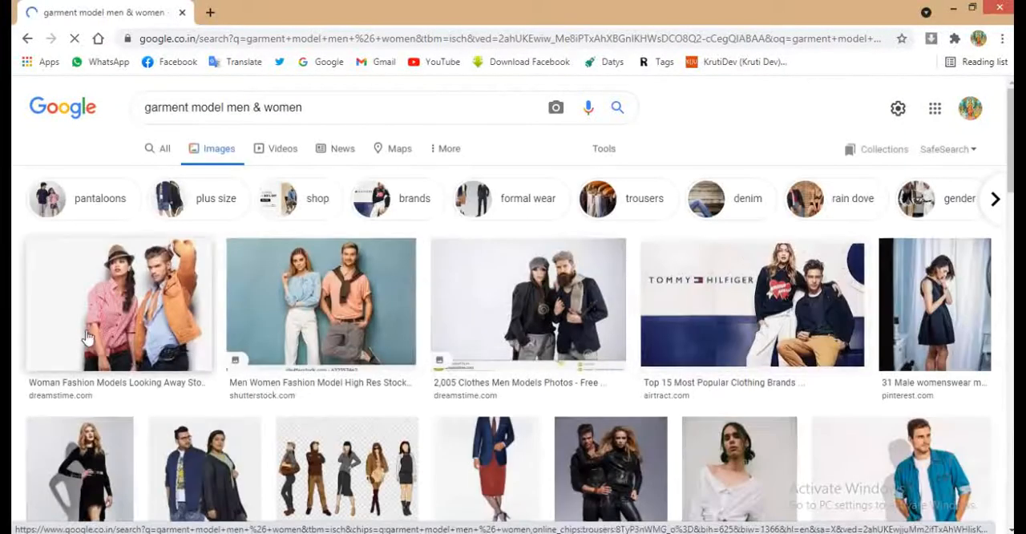
pyautogui.scroll(-1, 848, 324)
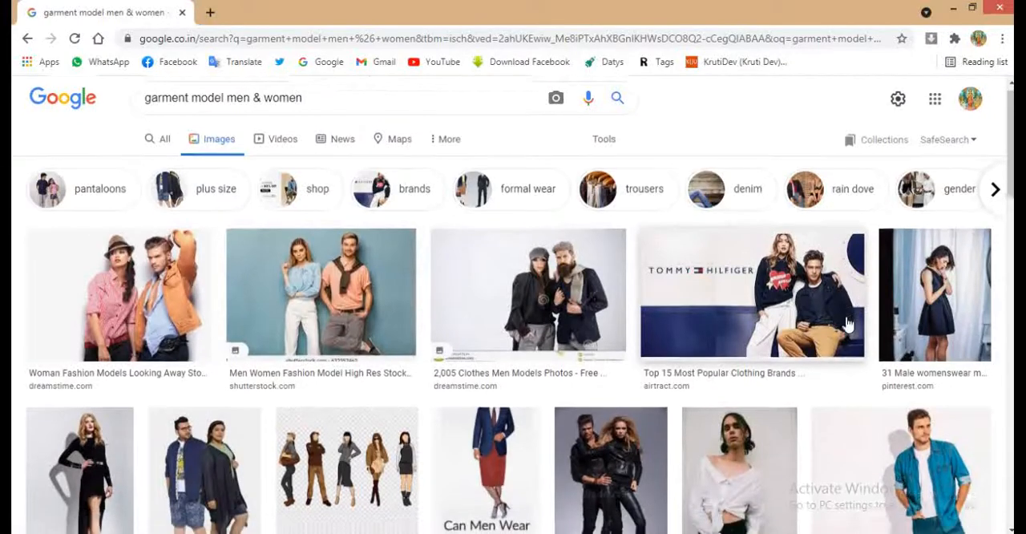
pyautogui.scroll(-3, 848, 324)
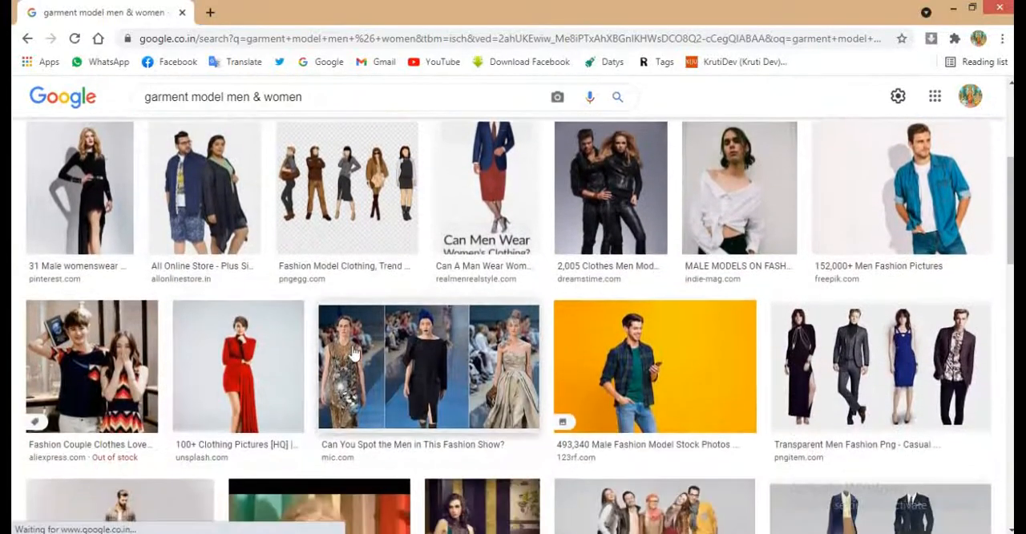
pyautogui.scroll(-3, 353, 353)
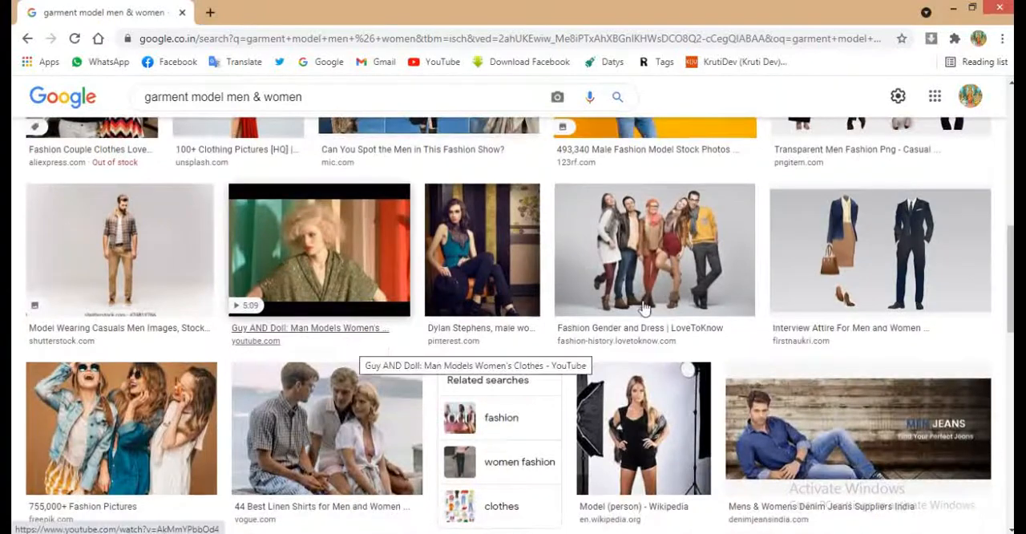
# - Preview the LoveToKnow group photo, copy the related 86baguinon picture of five male models, and paste it into the CorelDRAW document
pyautogui.click(644, 308)
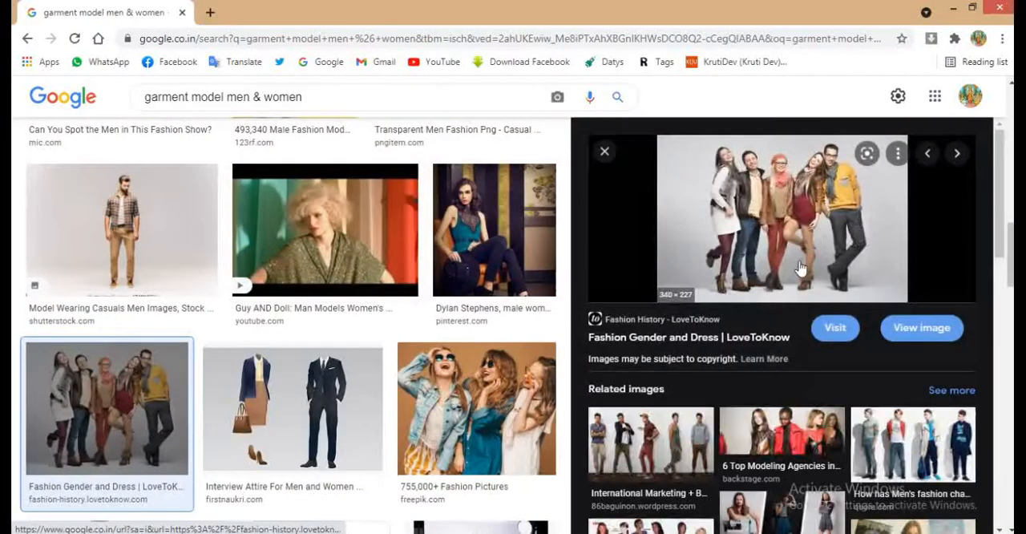
pyautogui.click(664, 427)
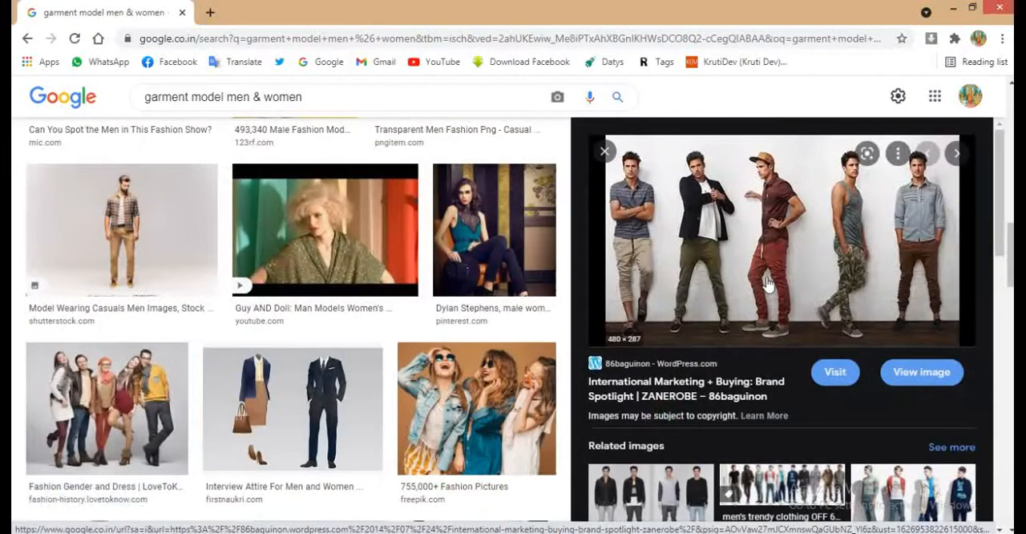
pyautogui.rightClick(766, 282)
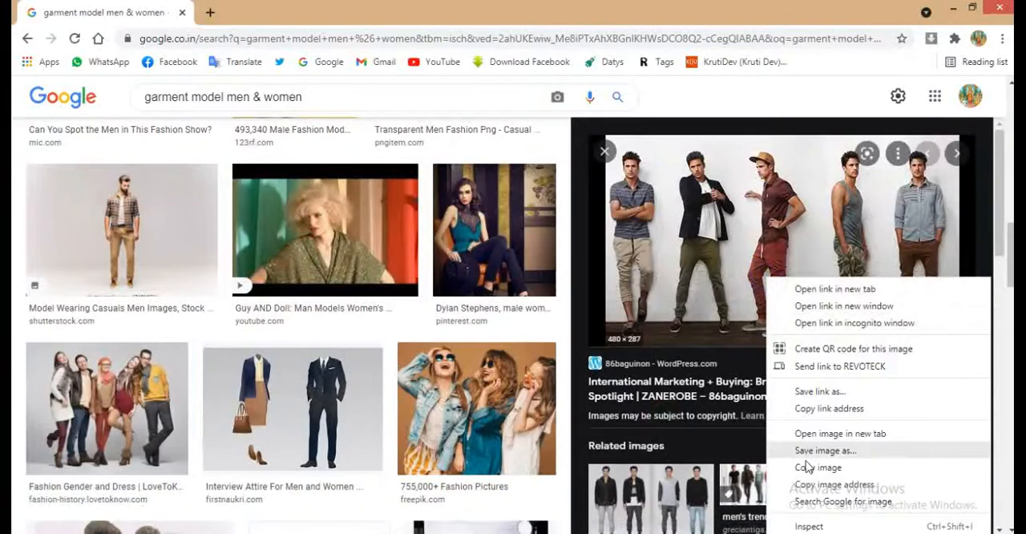
pyautogui.click(801, 466)
pyautogui.hotkey('alt', 'Tab')
pyautogui.hotkey('ctrl', 'v')
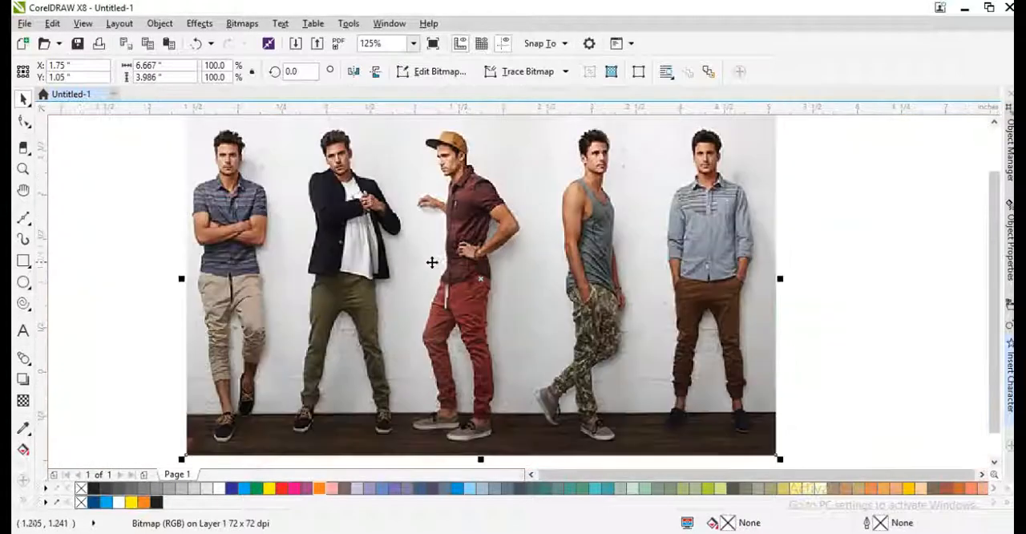
# - Scale the five-model photo down to about 2.758 by 1.649 inches and PowerClip it inside the card rectangle
pyautogui.scroll(-4, 480, 250)
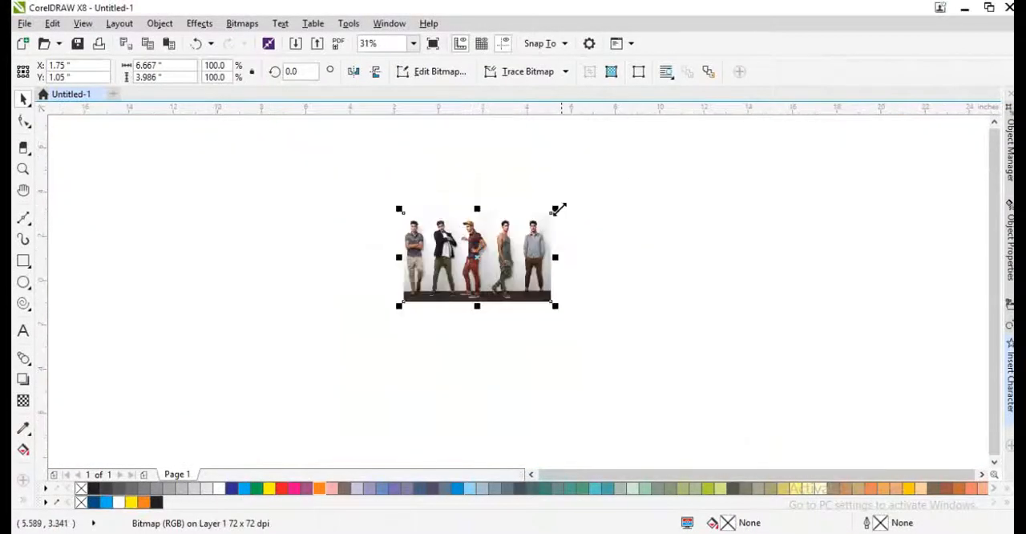
pyautogui.moveTo(559, 209); pyautogui.dragTo(511, 235)
pyautogui.scroll(4, 475, 250)
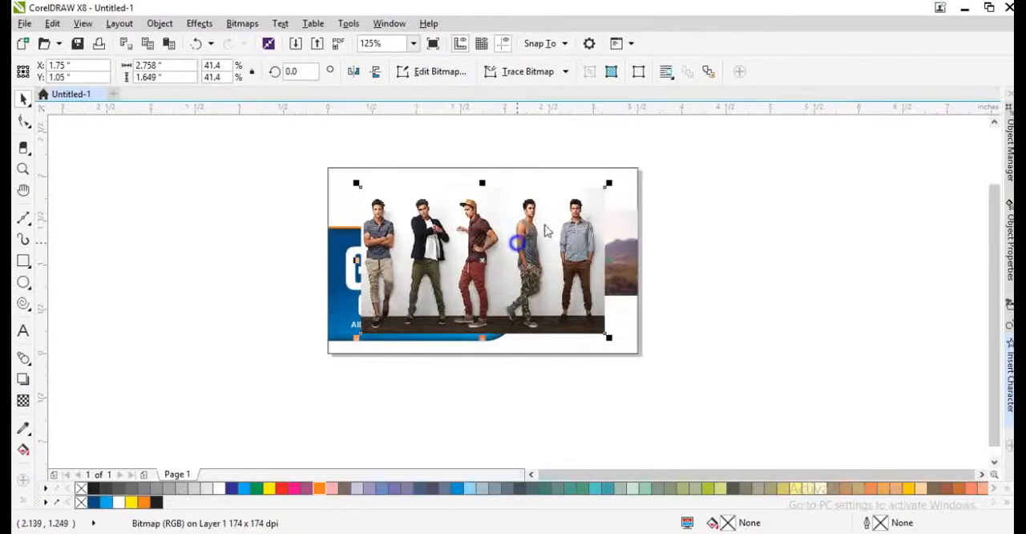
pyautogui.rightClick(517, 243)
pyautogui.click(574, 112)
pyautogui.click(618, 182)
# - Move the clipped five-model photo above the blue shape, centred at about X 1.367 and Y 1.276 inches
pyautogui.keyDown('alt'); pyautogui.click(589, 189); pyautogui.keyUp('alt')
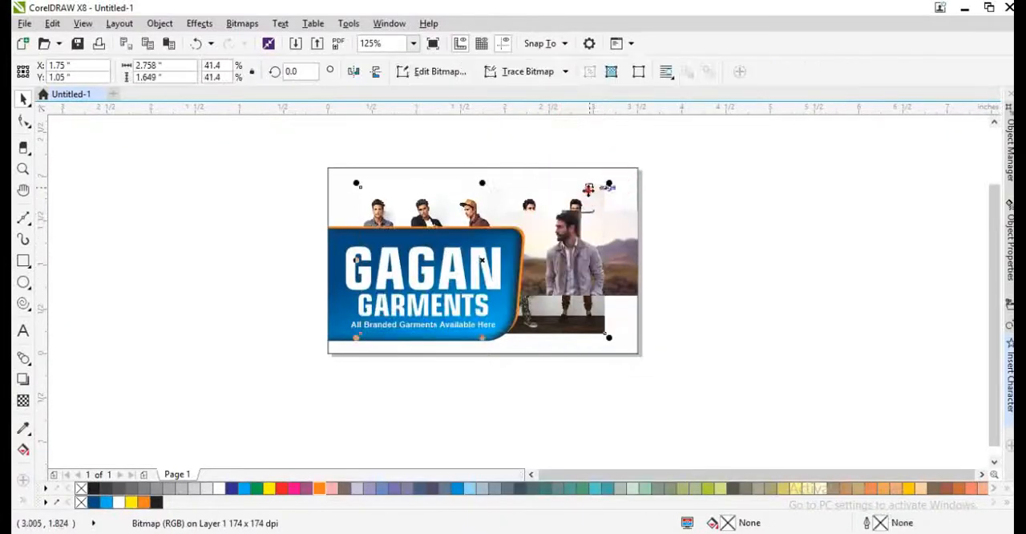
pyautogui.moveTo(589, 189); pyautogui.dragTo(515, 188)
pyautogui.scroll(1, 386, 196)
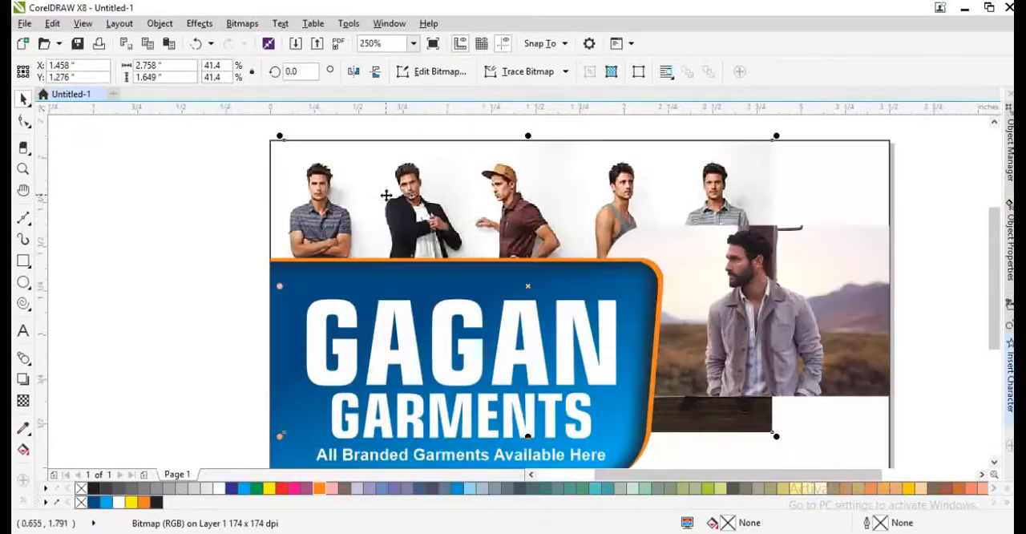
pyautogui.moveTo(406, 195); pyautogui.dragTo(390, 194)
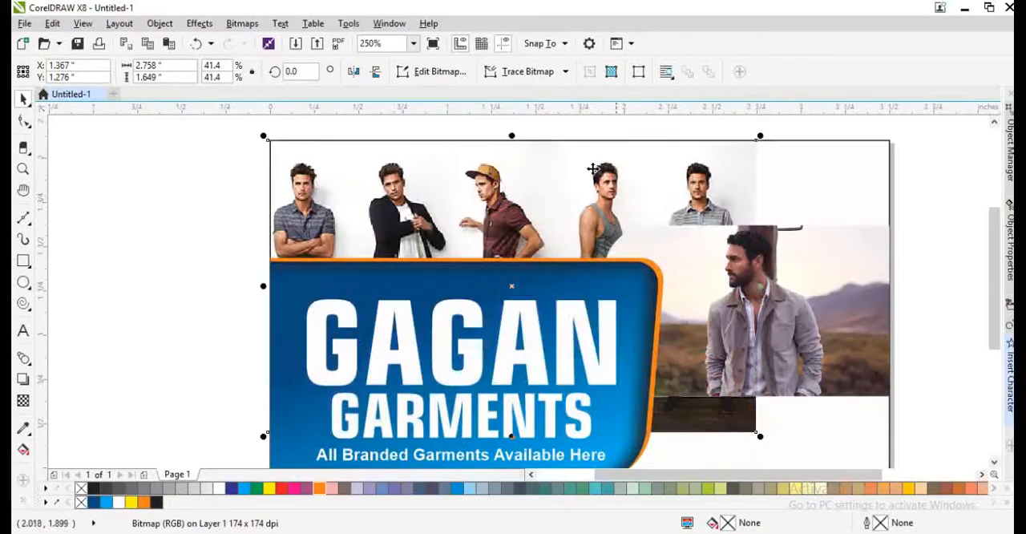
# - Crop the lower part of the five-model photo to a height of about 1.37 inches by moving its bottom nodes up
pyautogui.press('F10')
pyautogui.moveTo(215, 378); pyautogui.dragTo(754, 382)
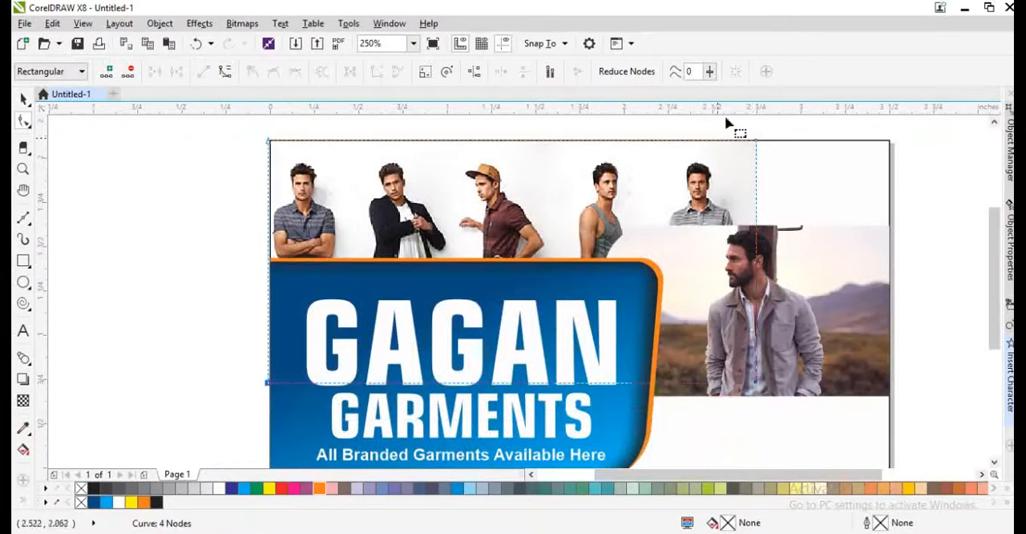
pyautogui.moveTo(725, 123); pyautogui.dragTo(765, 165)
pyautogui.press('space')
# - Fill the card background with the off-white C:3 M:3 Y:4 K:0 sampled from the wall beside the last of the five models
pyautogui.click(836, 192)
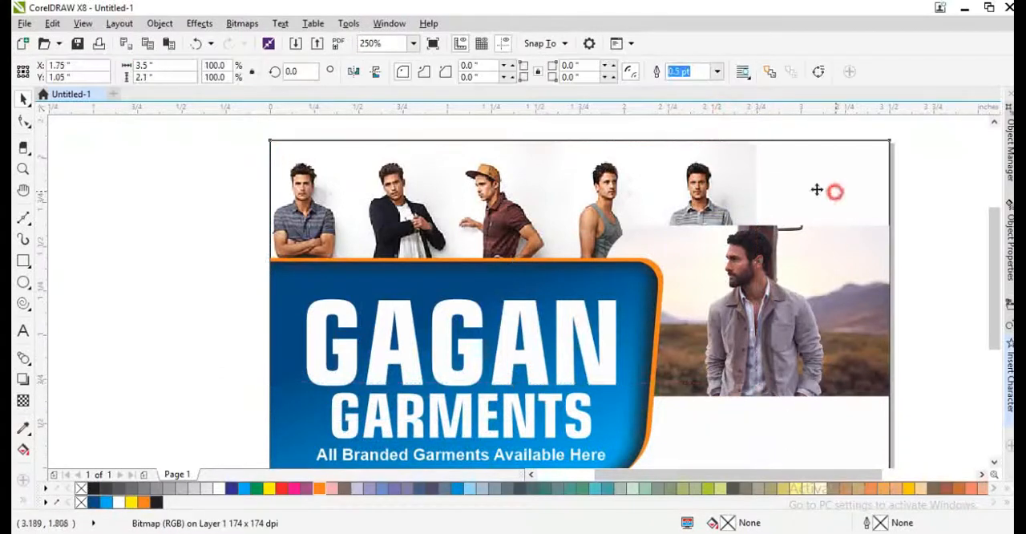
pyautogui.keyDown('ctrl'); pyautogui.click(770, 185); pyautogui.keyUp('ctrl')
pyautogui.keyDown('ctrl'); pyautogui.click(808, 206); pyautogui.keyUp('ctrl')
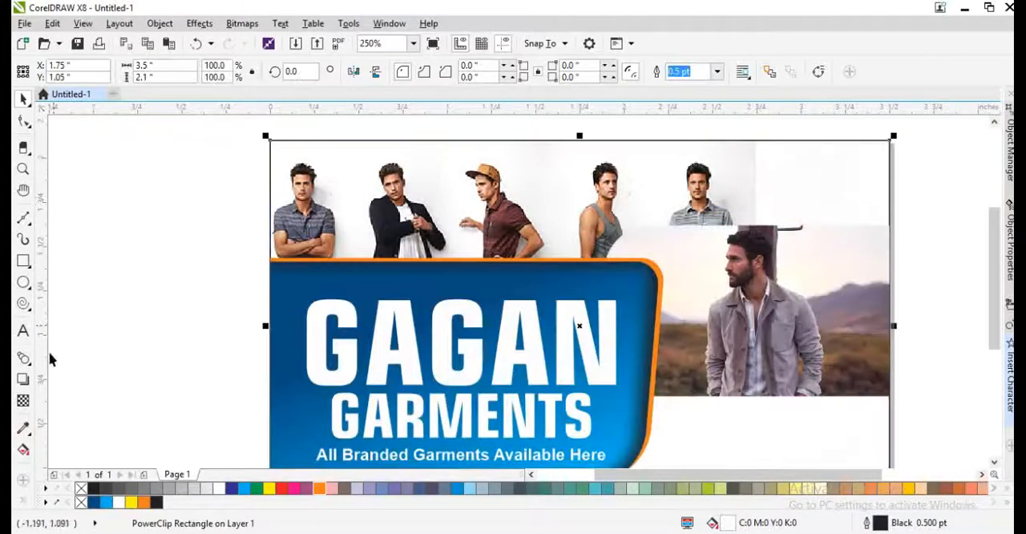
pyautogui.click(23, 428)
pyautogui.click(733, 149)
pyautogui.click(836, 184)
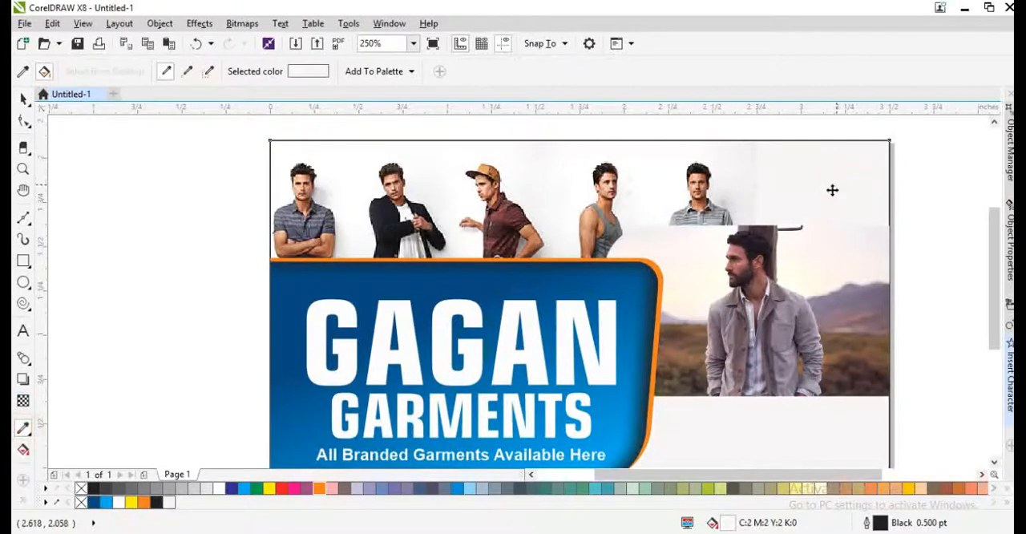
pyautogui.press('space')
pyautogui.press('space')
pyautogui.click(749, 165)
pyautogui.click(799, 173)
pyautogui.press('space')
pyautogui.scroll(-1, 702, 208)
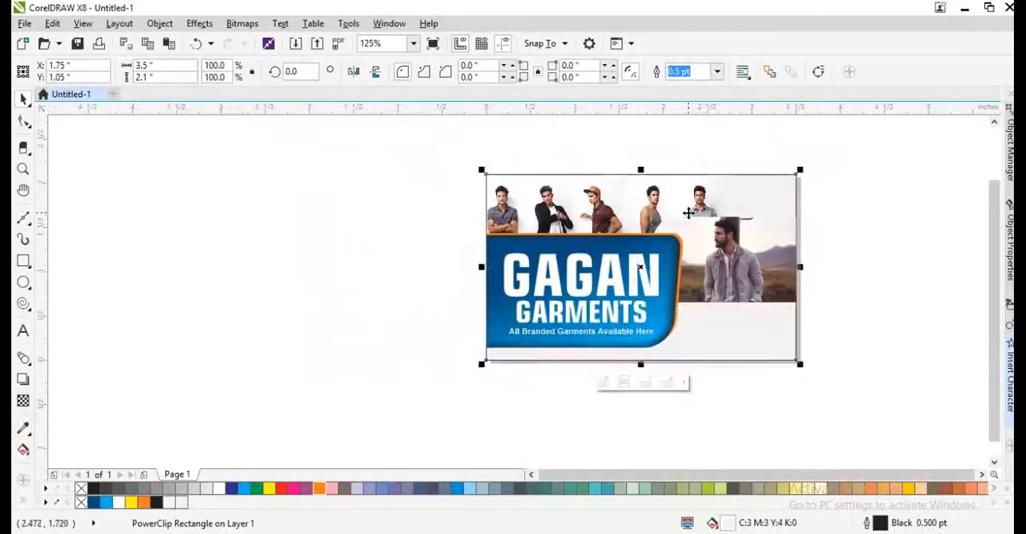
pyautogui.click(823, 238)
pyautogui.click(752, 191)
pyautogui.hotkey('shift', 'F2')
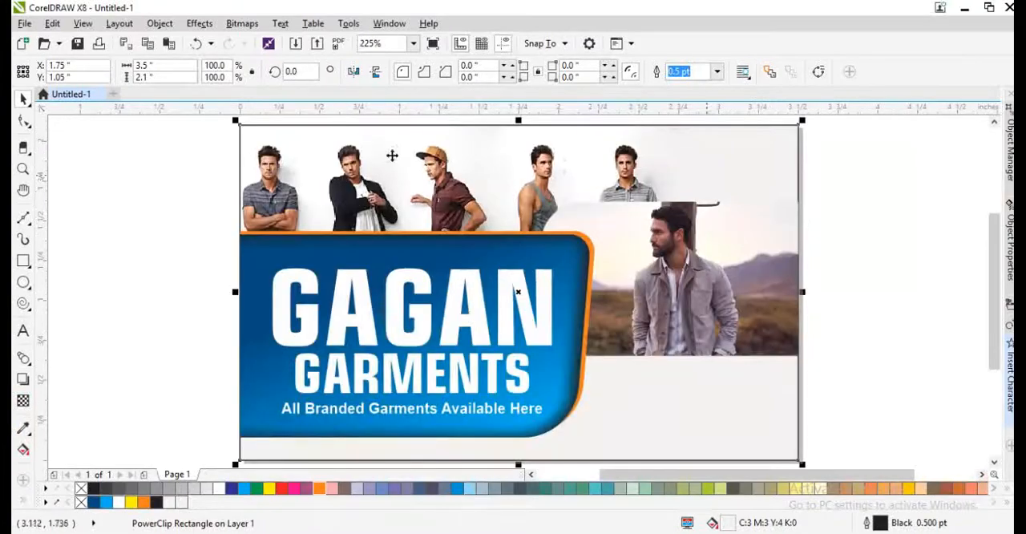
pyautogui.keyDown('ctrl'); pyautogui.click(309, 152); pyautogui.keyUp('ctrl')
pyautogui.click(185, 207)
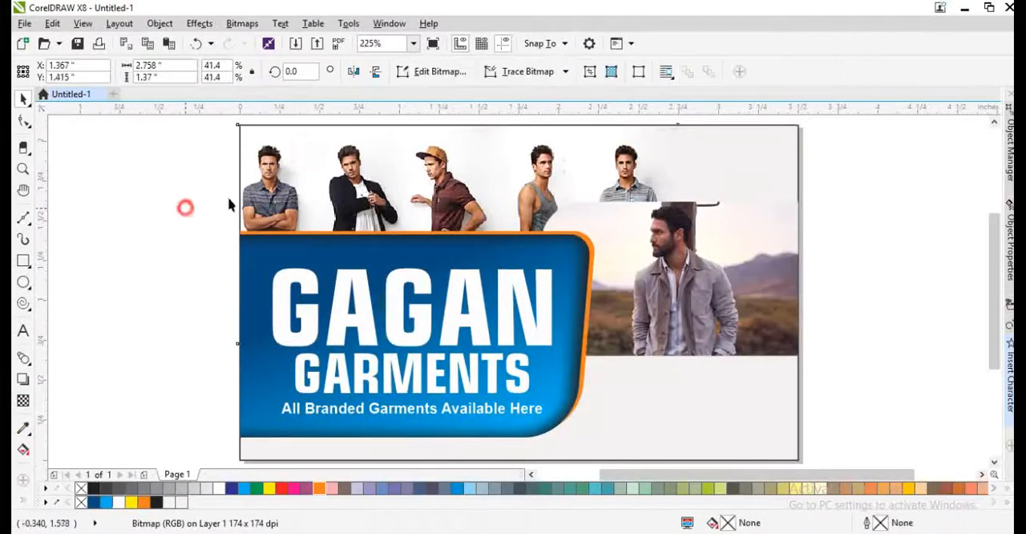
pyautogui.click(343, 173)
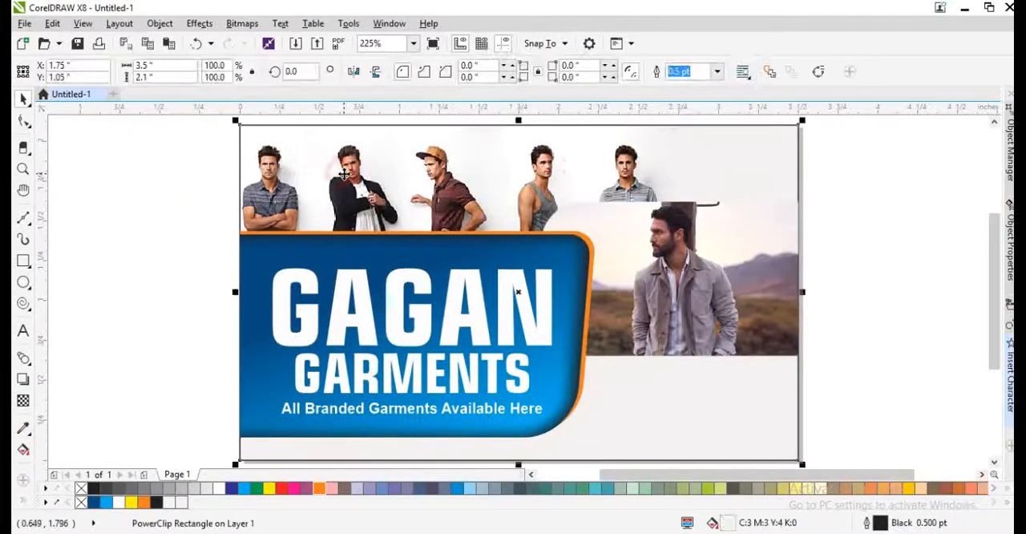
pyautogui.click(213, 238)
# - Draw a rectangle about 3.424 by 1.936 inches over the card and centre it vertically on the card
pyautogui.click(24, 261)
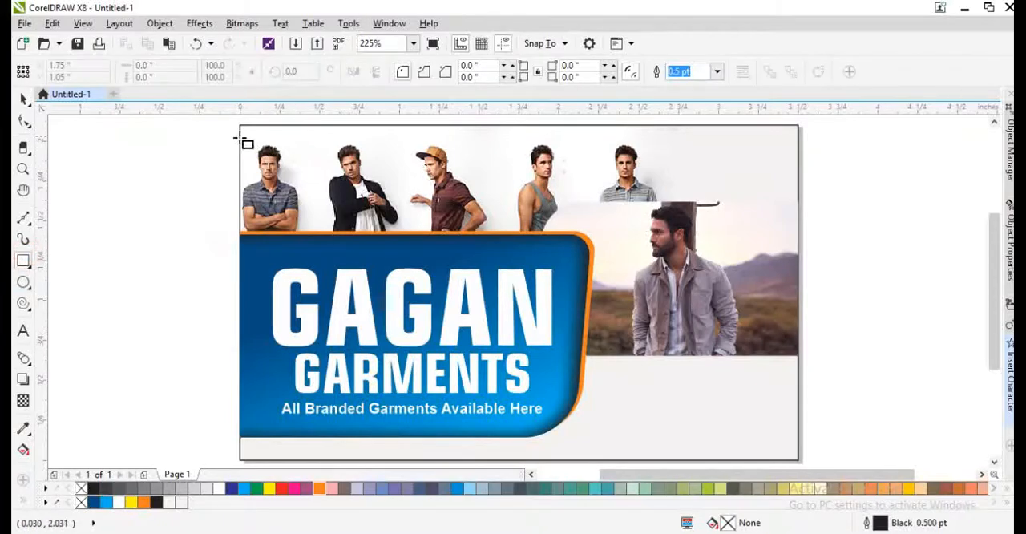
pyautogui.moveTo(236, 139); pyautogui.dragTo(782, 446)
pyautogui.press('space')
pyautogui.keyDown('shift'); pyautogui.click(798, 407); pyautogui.keyUp('shift')
pyautogui.click(826, 335)
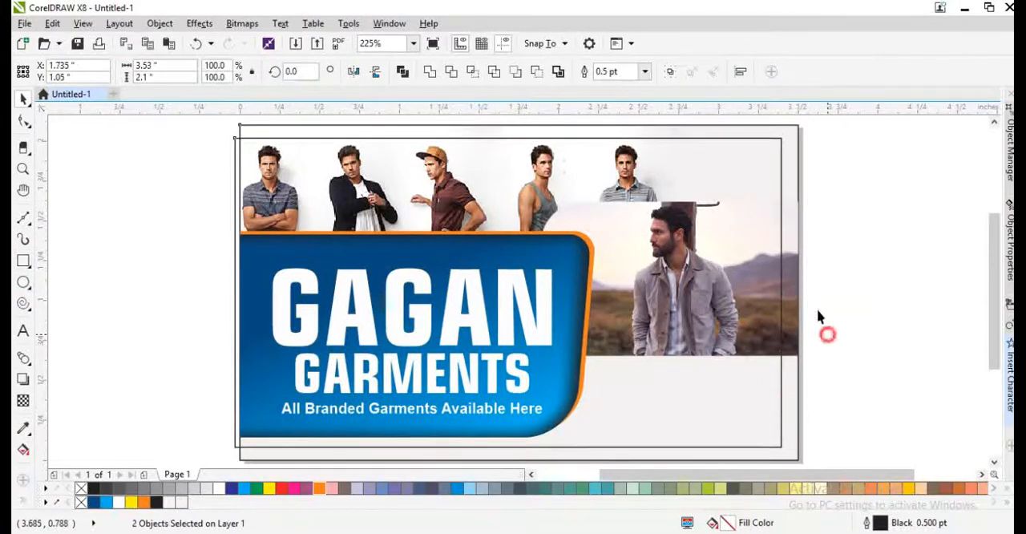
pyautogui.click(767, 211)
pyautogui.press('F12')
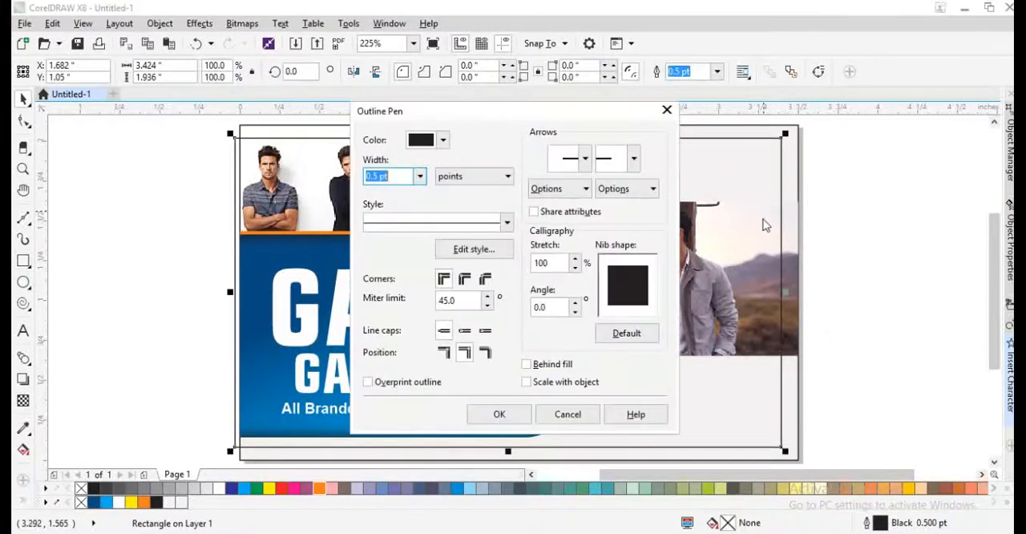
pyautogui.press('Escape')
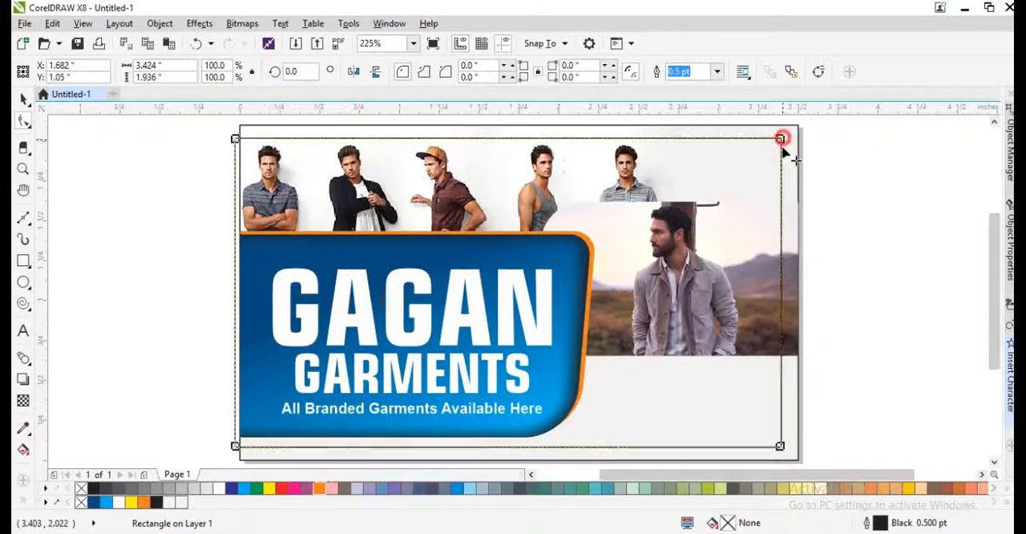
# - Round the new rectangle's corners to about 0.088 inches and widen it leftward to about 3.739 inches, centred at X 1.555 inches
pyautogui.moveTo(782, 139); pyautogui.dragTo(788, 157)
pyautogui.moveTo(229, 294); pyautogui.dragTo(180, 291)
pyautogui.press('Right')
pyautogui.press('Right')
pyautogui.press('Right')
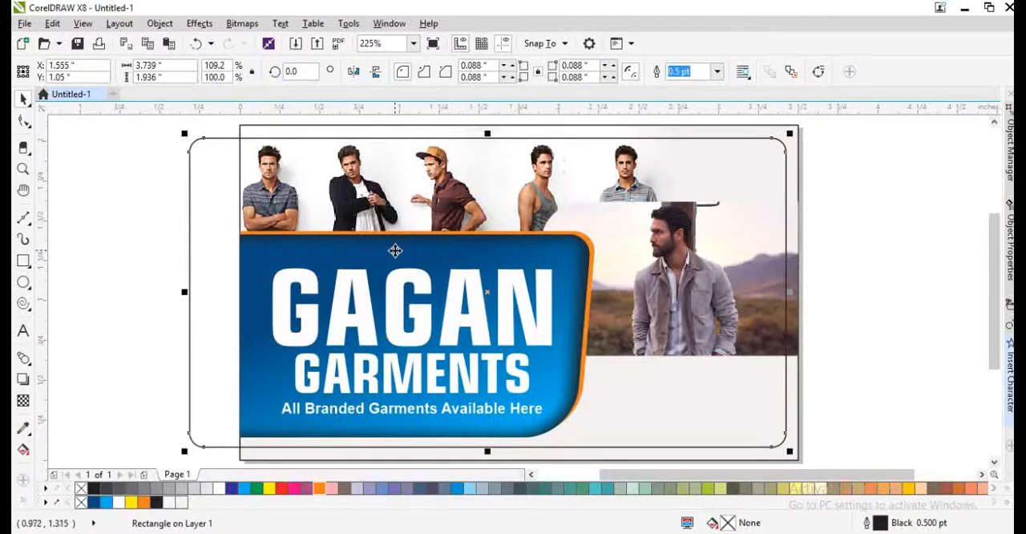
# - Try a 4 pt outline on the rounded rectangle and undo it
pyautogui.press('F12')
pyautogui.write('4')
pyautogui.press('Return')
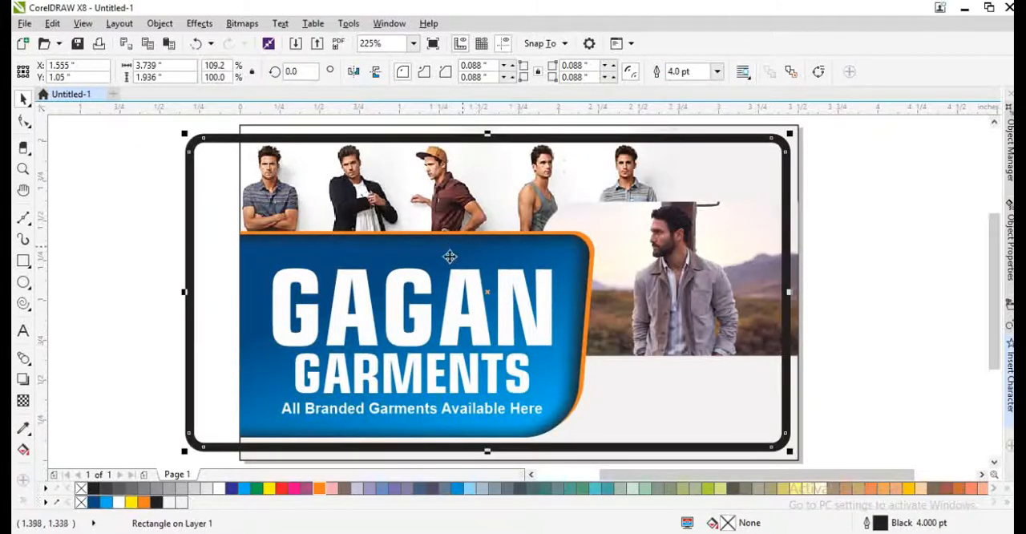
pyautogui.hotkey('ctrl', 'z')
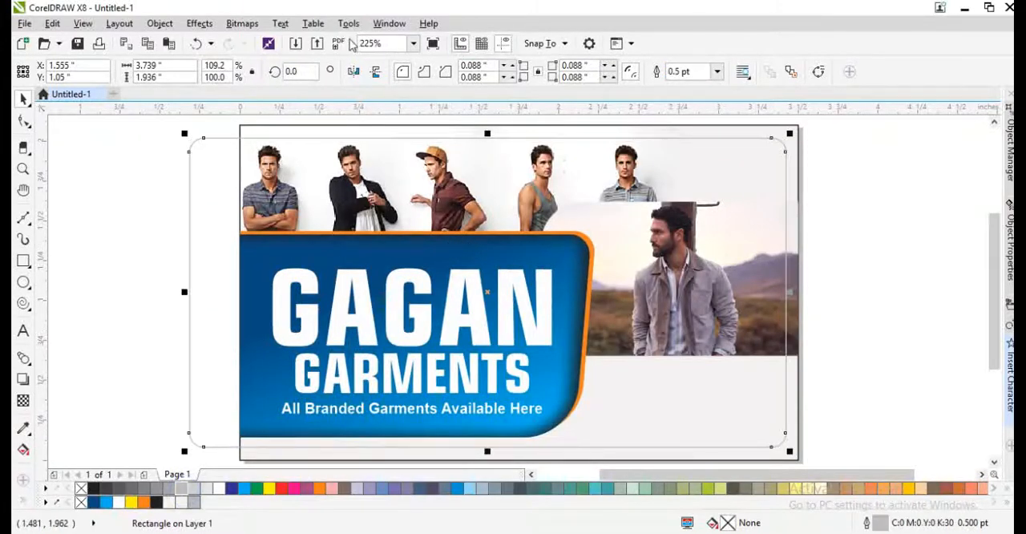
# - Give the rounded rectangle a dashed 0.5 pt outline in 30% black, with Behind fill and Scale with object enabled
pyautogui.press('F12')
pyautogui.click(553, 365)
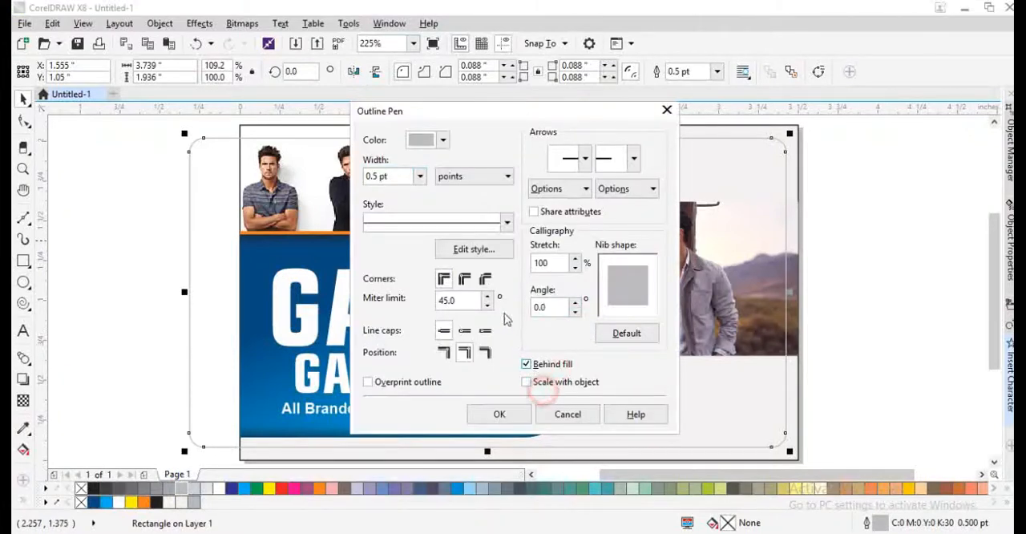
pyautogui.click(492, 218)
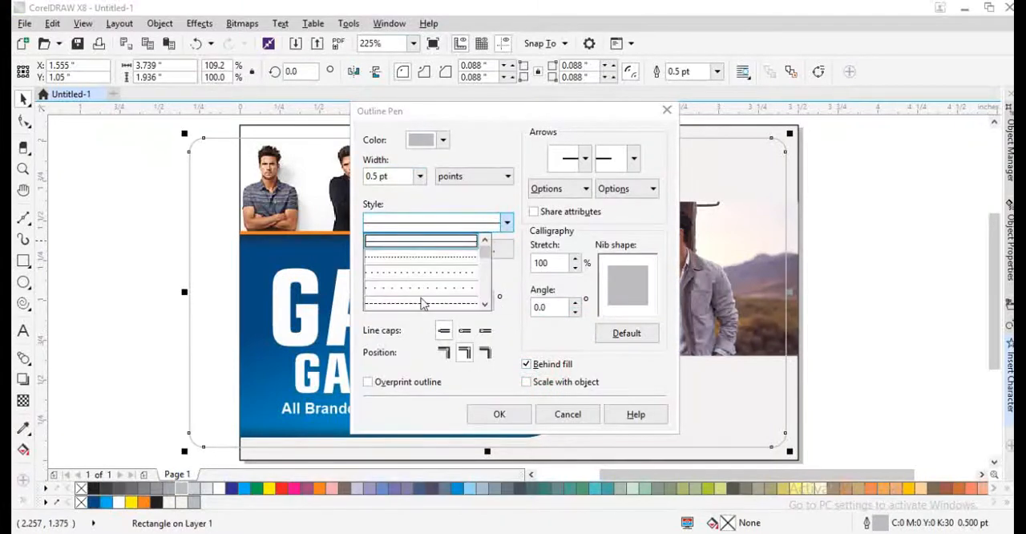
pyautogui.click(418, 303)
pyautogui.click(526, 383)
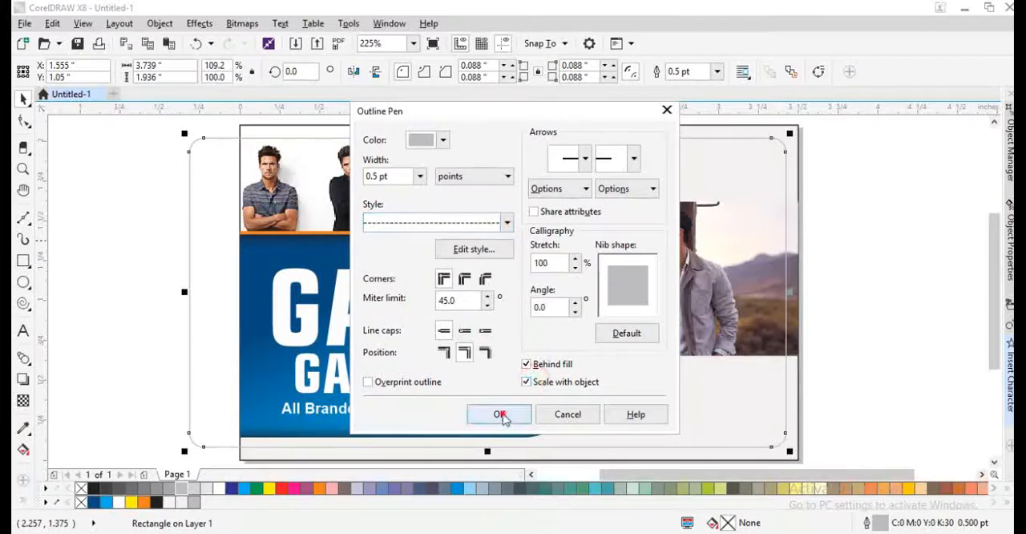
pyautogui.click(498, 414)
pyautogui.scroll(5, 771, 141)
pyautogui.scroll(-4, 769, 144)
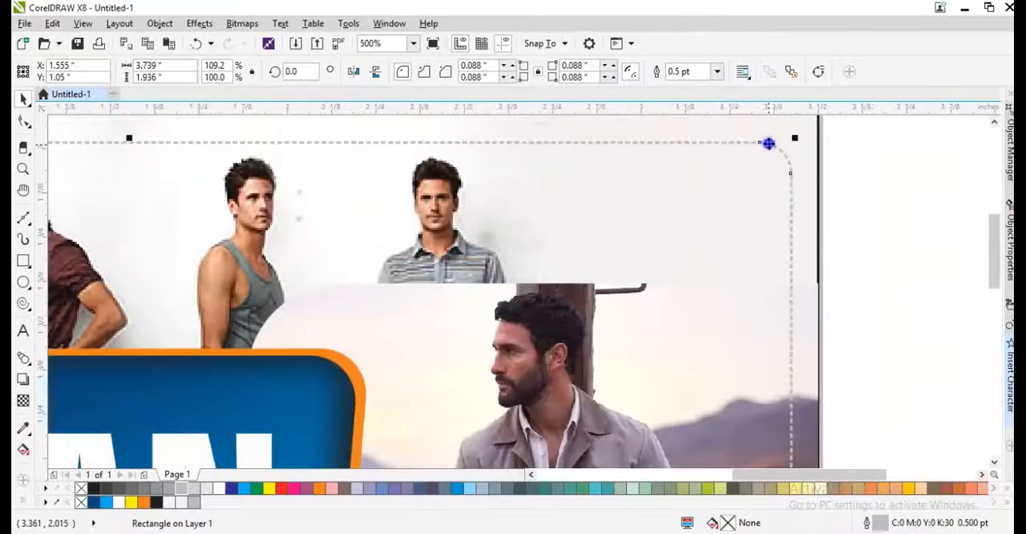
# - PowerClip the dashed rounded rectangle inside the card rectangle
pyautogui.rightClick(767, 141)
pyautogui.click(793, 137)
pyautogui.scroll(-1, 716, 157)
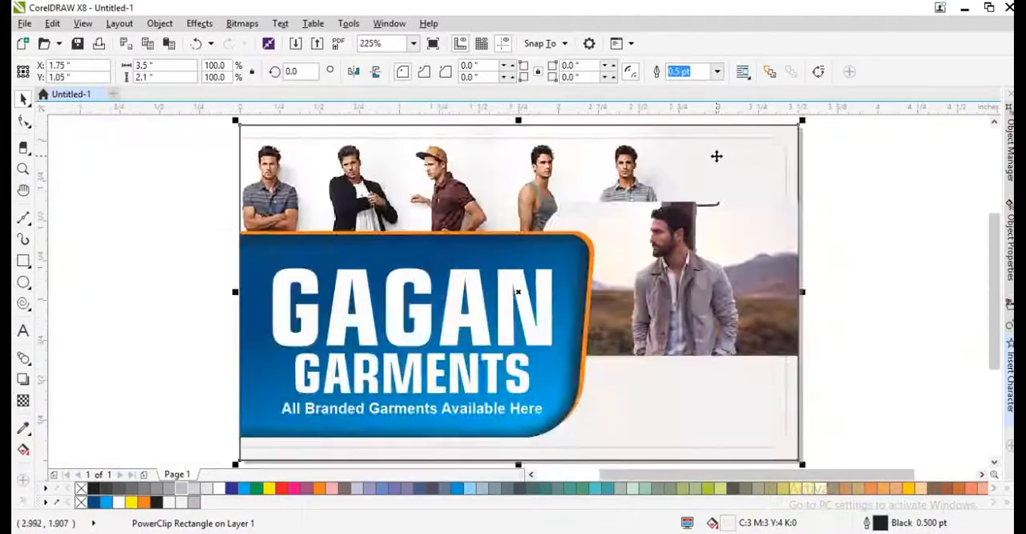
# - PowerClip the framed photo of the bearded model inside the card rectangle
pyautogui.click(758, 231)
pyautogui.rightClick(759, 221)
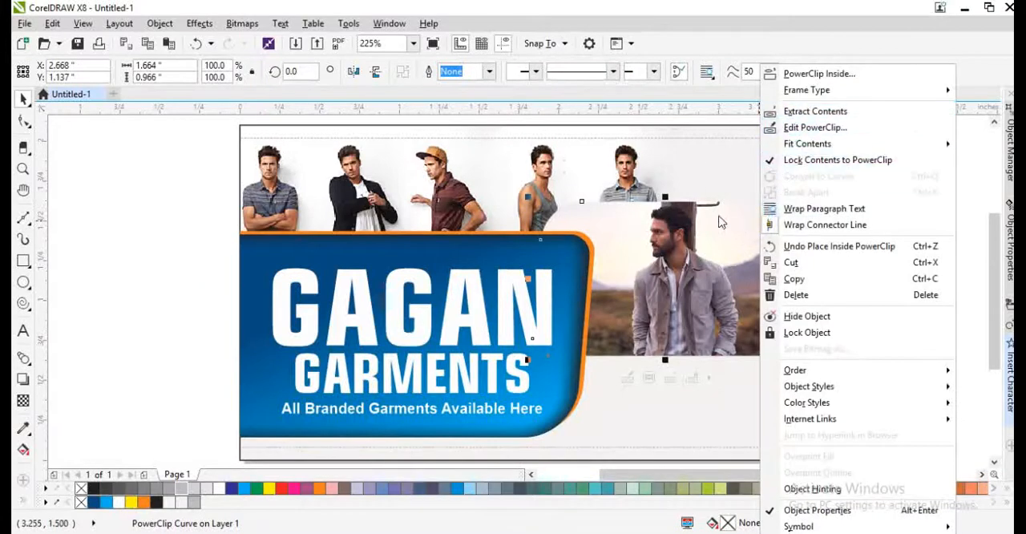
pyautogui.click(804, 74)
pyautogui.click(782, 133)
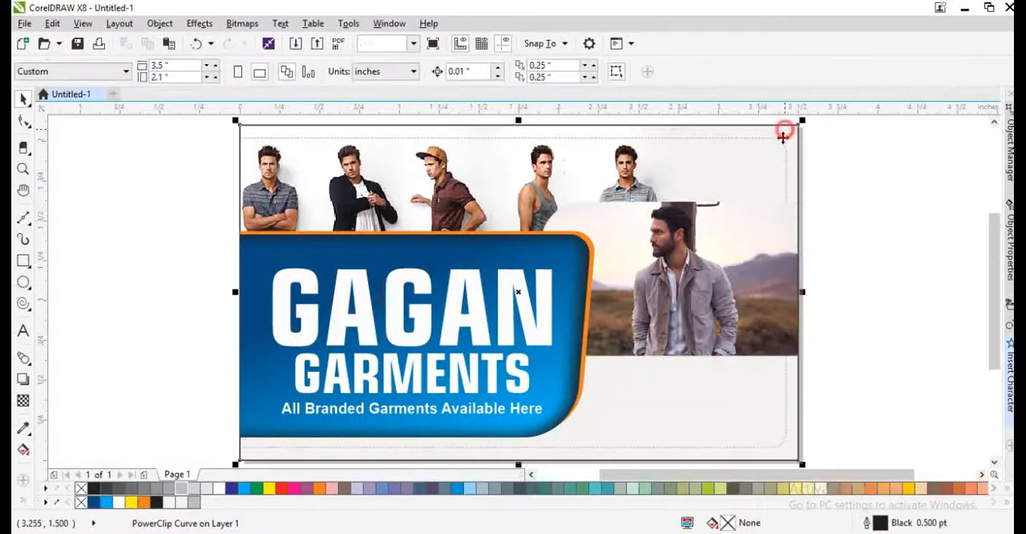
pyautogui.keyDown('ctrl'); pyautogui.click(763, 231); pyautogui.keyUp('ctrl')
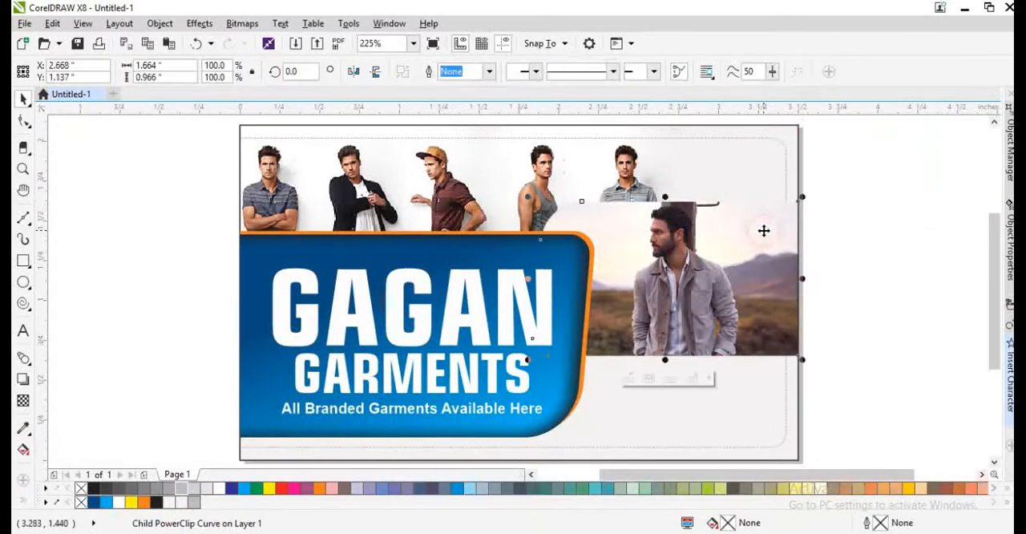
pyautogui.click(867, 357)
# - Shift the bearded model's picture sideways within its frame so that he stands at the card's right edge
pyautogui.keyDown('ctrl'); pyautogui.click(704, 280); pyautogui.keyUp('ctrl')
pyautogui.keyDown('ctrl'); pyautogui.click(708, 277); pyautogui.keyUp('ctrl')
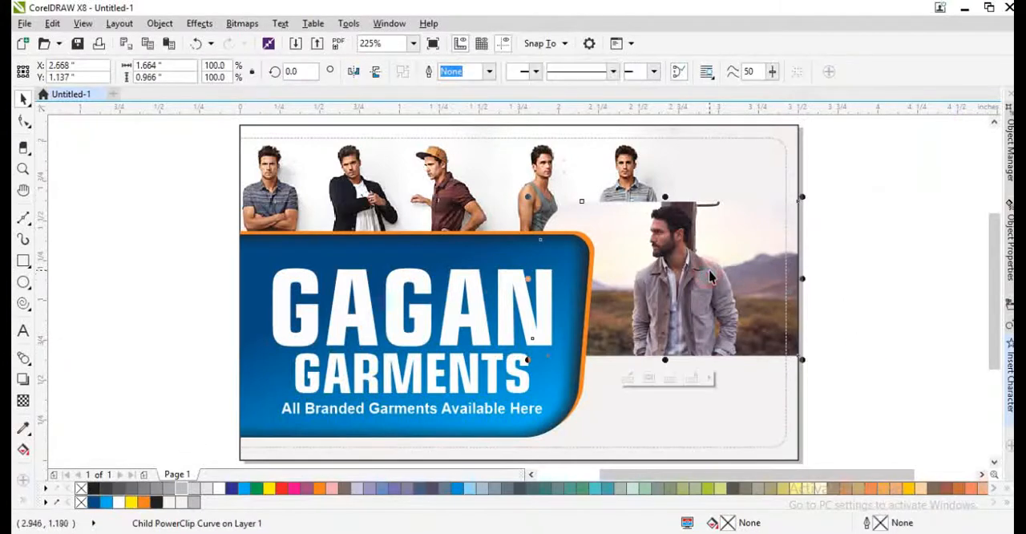
pyautogui.moveTo(711, 267); pyautogui.dragTo(864, 296)
pyautogui.hotkey('ctrl', 'z')
pyautogui.keyDown('ctrl'); pyautogui.click(794, 274); pyautogui.keyUp('ctrl')
pyautogui.click(940, 329)
pyautogui.click(680, 289)
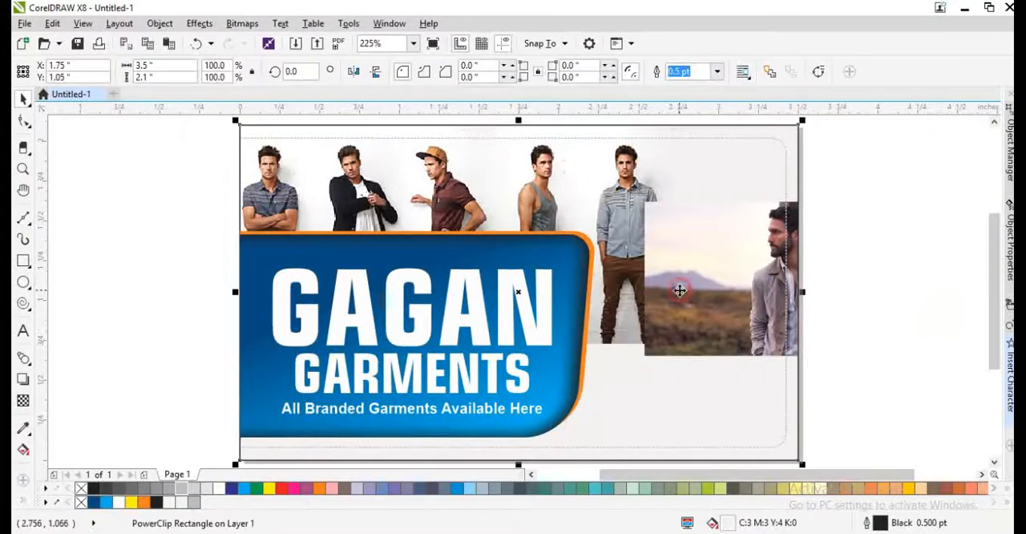
# - Shift the framed photo of the bearded model sideways inside the card's PowerClip so the frame extends past the card's right edge
pyautogui.keyDown('ctrl'); pyautogui.click(680, 289); pyautogui.keyUp('ctrl')
pyautogui.keyDown('ctrl'); pyautogui.click(667, 297); pyautogui.keyUp('ctrl')
pyautogui.click(825, 309)
pyautogui.keyDown('ctrl'); pyautogui.click(773, 315); pyautogui.keyUp('ctrl')
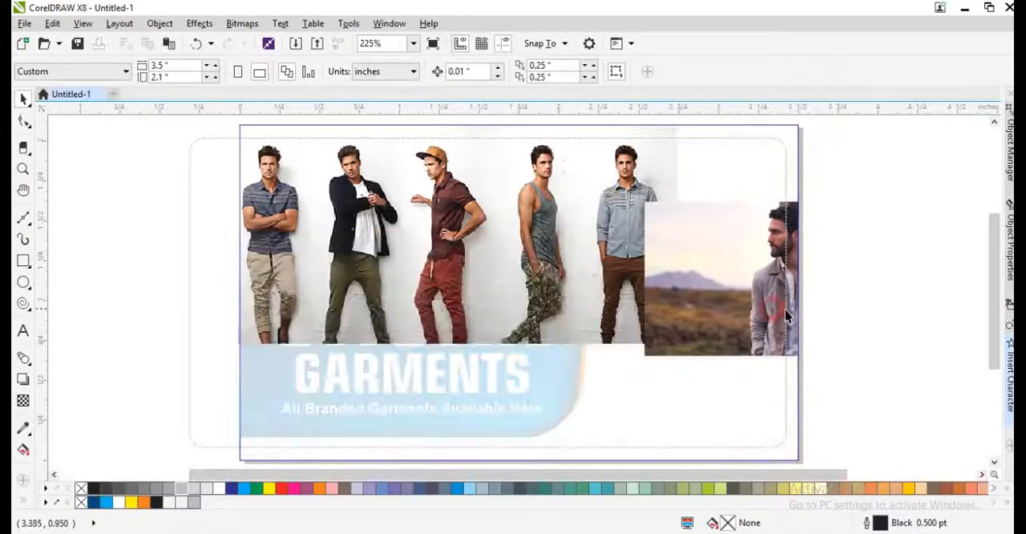
pyautogui.moveTo(890, 393); pyautogui.dragTo(368, 184)
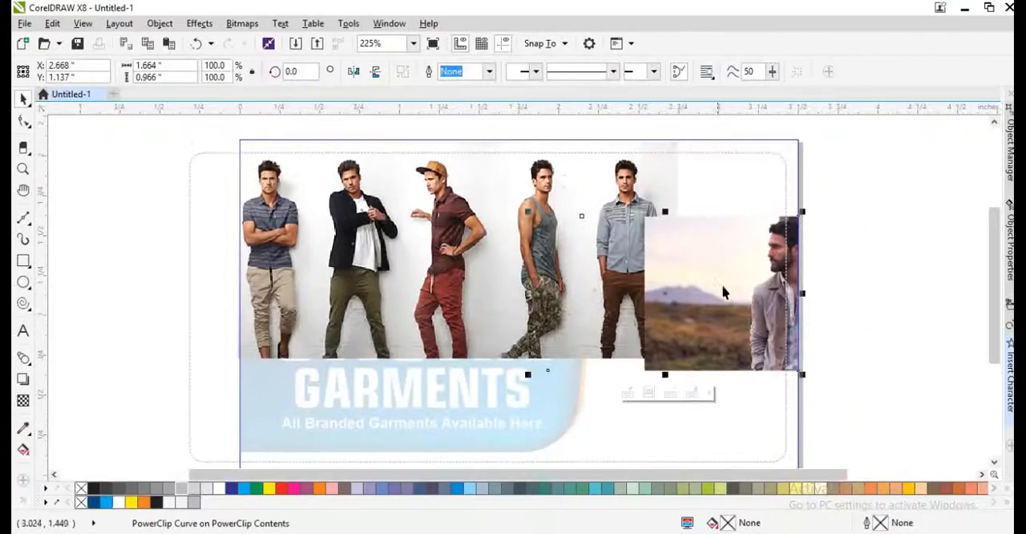
pyautogui.moveTo(667, 295); pyautogui.dragTo(723, 315)
pyautogui.keyDown('ctrl'); pyautogui.click(772, 314); pyautogui.keyUp('ctrl')
pyautogui.keyDown('ctrl'); pyautogui.click(885, 410); pyautogui.keyUp('ctrl')
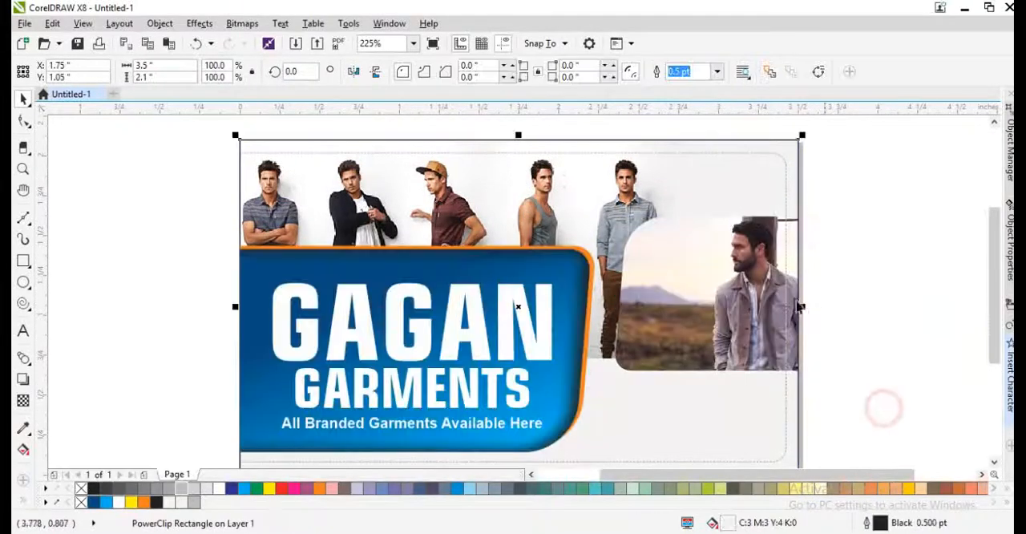
pyautogui.keyDown('ctrl'); pyautogui.click(747, 273); pyautogui.keyUp('ctrl')
pyautogui.keyDown('ctrl'); pyautogui.click(746, 275); pyautogui.keyUp('ctrl')
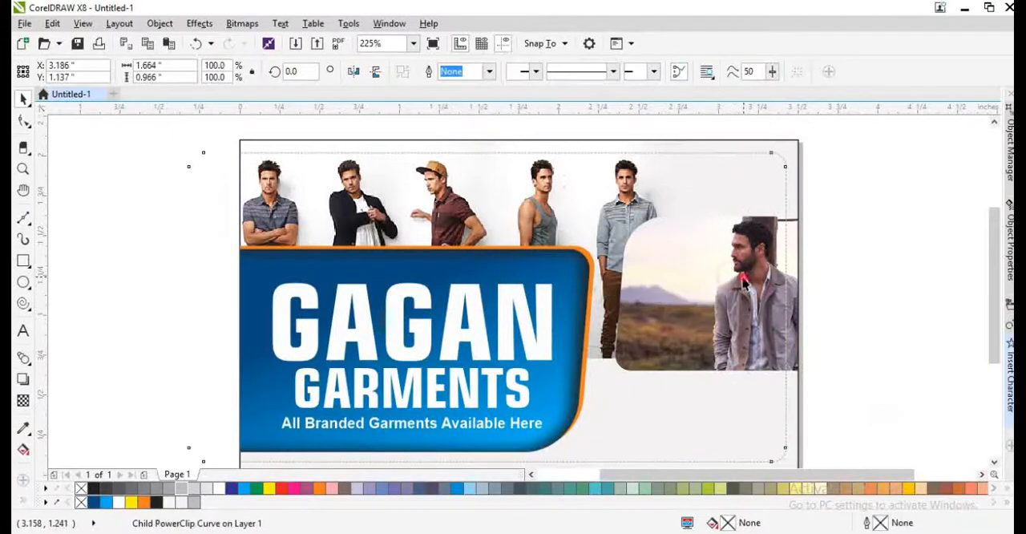
pyautogui.moveTo(746, 274); pyautogui.dragTo(713, 274)
pyautogui.hotkey('ctrl', 'z')
pyautogui.click(861, 306)
pyautogui.click(790, 252)
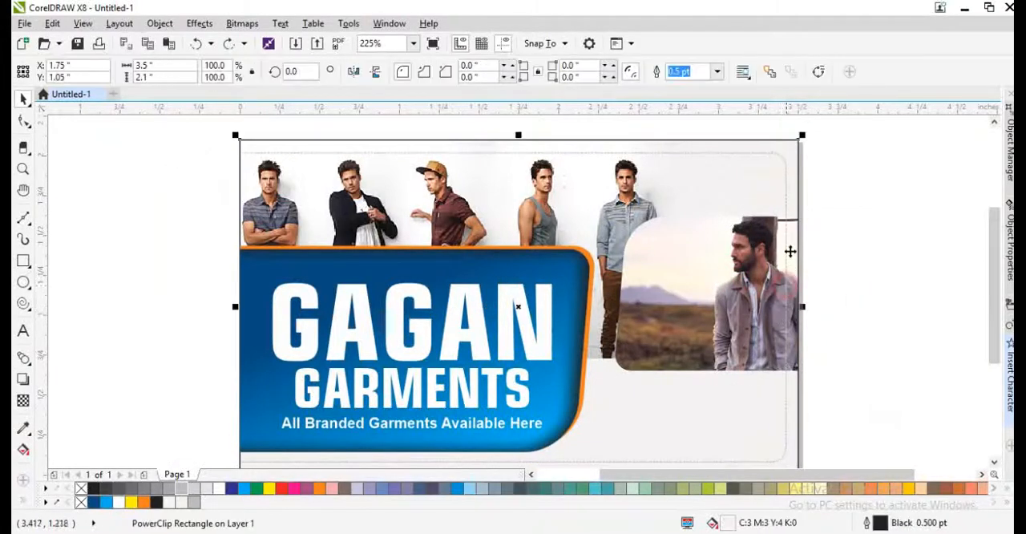
pyautogui.keyDown('ctrl'); pyautogui.click(787, 254); pyautogui.keyUp('ctrl')
pyautogui.click(841, 291)
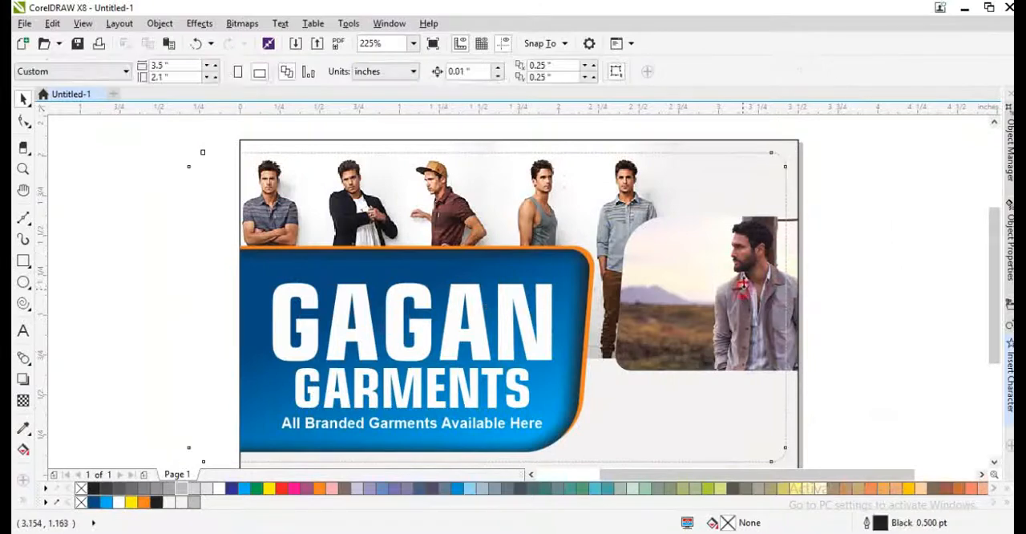
pyautogui.keyDown('ctrl'); pyautogui.click(730, 273); pyautogui.keyUp('ctrl')
pyautogui.hotkey('ctrl', 'z')
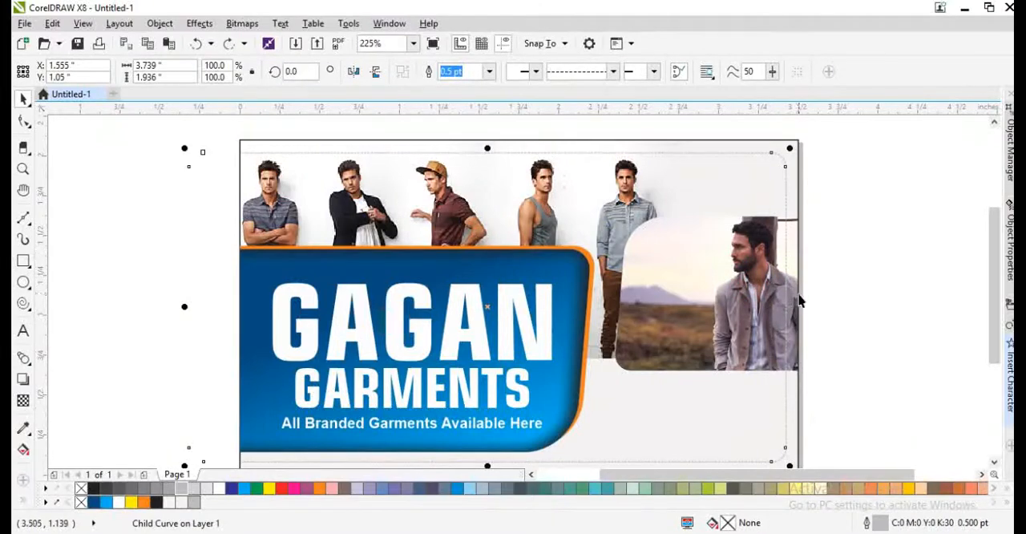
# - Move the framed photo of the bearded model down and left so it fits against the blue shape's right side
pyautogui.keyDown('ctrl'); pyautogui.click(717, 298); pyautogui.keyUp('ctrl')
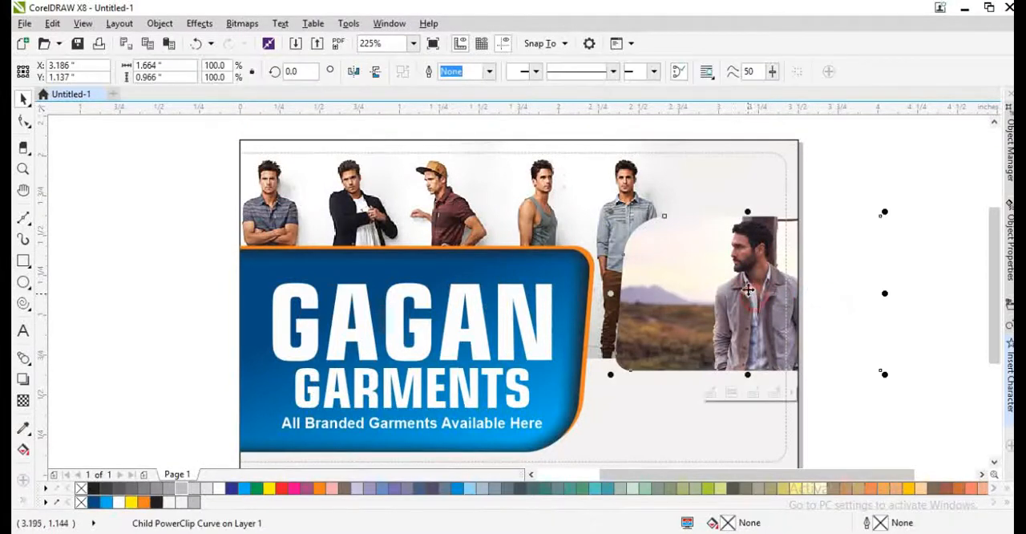
pyautogui.moveTo(717, 299)
pyautogui.mouseDown()
pyautogui.moveTo(707, 300)
pyautogui.moveTo(712, 322)
pyautogui.moveTo(701, 330)
pyautogui.moveTo(722, 300)
pyautogui.moveTo(708, 311)
pyautogui.mouseUp()
pyautogui.keyDown('ctrl'); pyautogui.click(728, 310); pyautogui.keyUp('ctrl')
pyautogui.scroll(2, 730, 285)
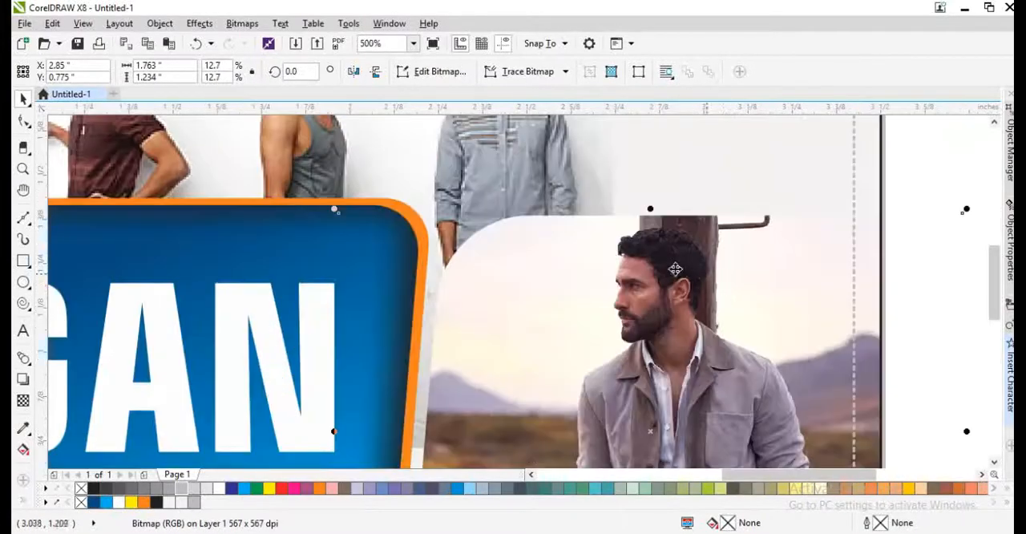
pyautogui.scroll(-1, 654, 260)
pyautogui.click(868, 294)
pyautogui.moveTo(589, 293); pyautogui.dragTo(613, 308)
pyautogui.hotkey('ctrl', 'z')
# - Give the bearded model's photo frame an orange 4 pt outline with Behind fill and Scale with object enabled
pyautogui.keyDown('ctrl'); pyautogui.click(630, 294); pyautogui.keyUp('ctrl')
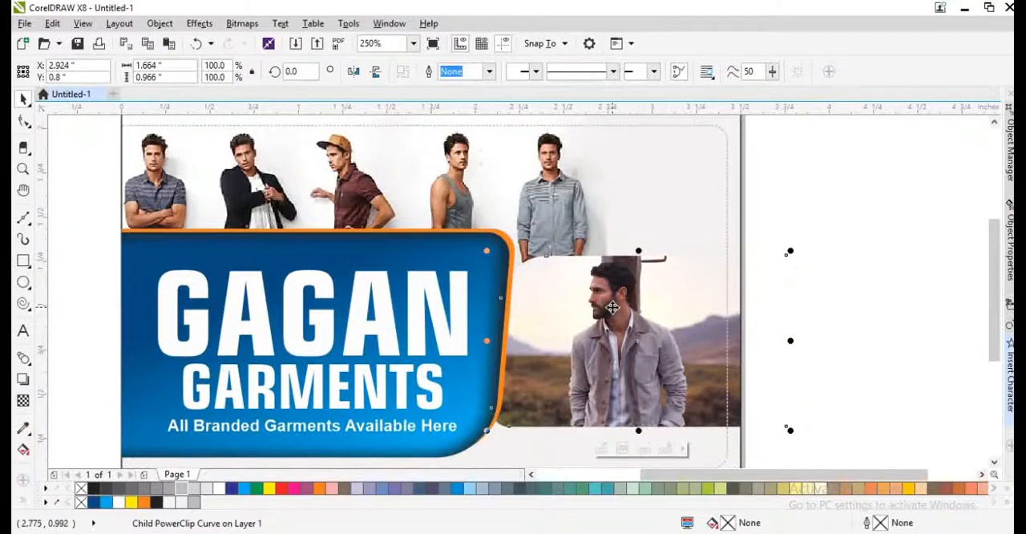
pyautogui.press('F12')
pyautogui.write('4')
pyautogui.press('Return')
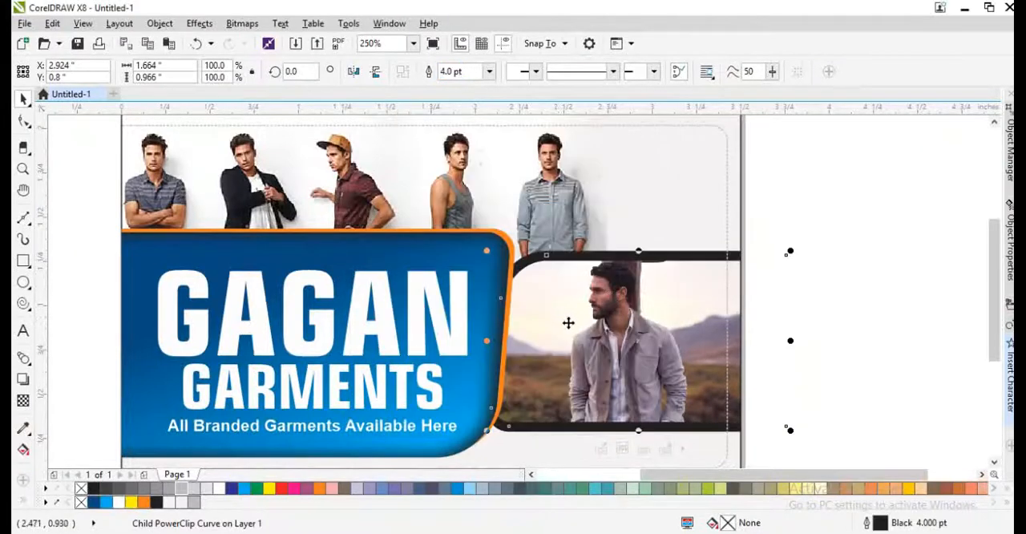
pyautogui.press('F12')
pyautogui.click(529, 362)
pyautogui.click(529, 380)
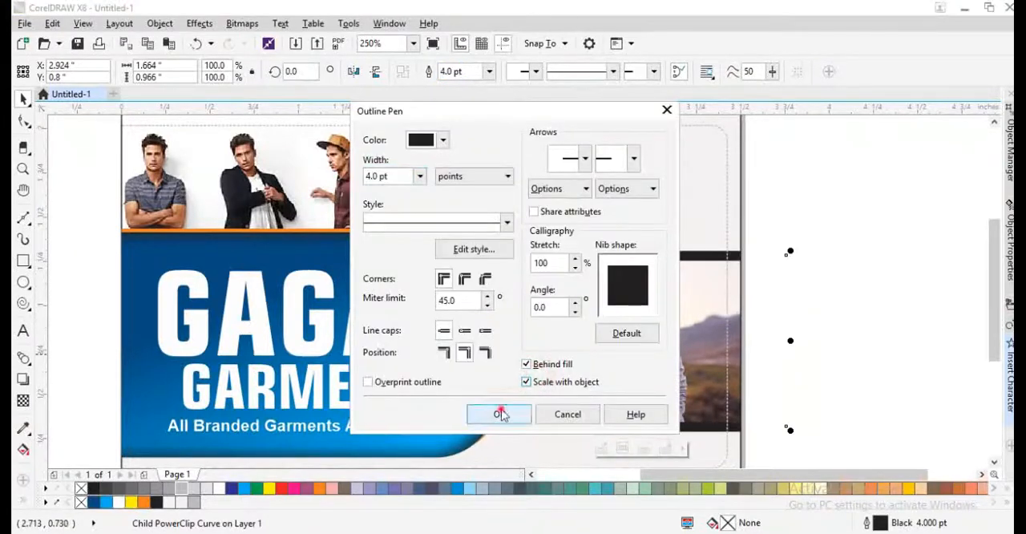
pyautogui.click(499, 412)
pyautogui.rightClick(145, 501)
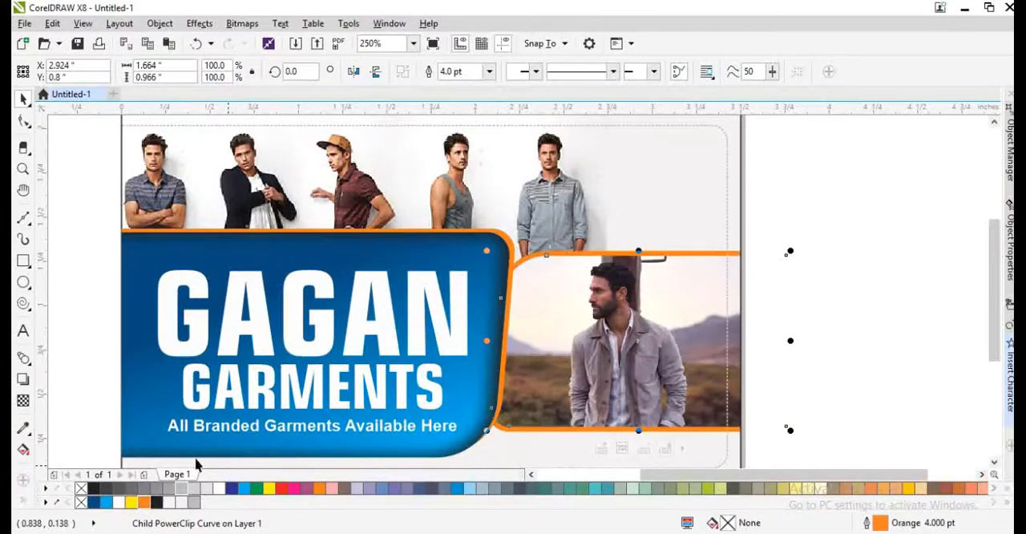
# - Reposition the bearded model's picture within its orange frame so he stands slightly further left
pyautogui.moveTo(533, 396); pyautogui.dragTo(506, 382)
pyautogui.keyDown('ctrl'); pyautogui.click(564, 364); pyautogui.keyUp('ctrl')
pyautogui.moveTo(564, 364); pyautogui.dragTo(596, 365)
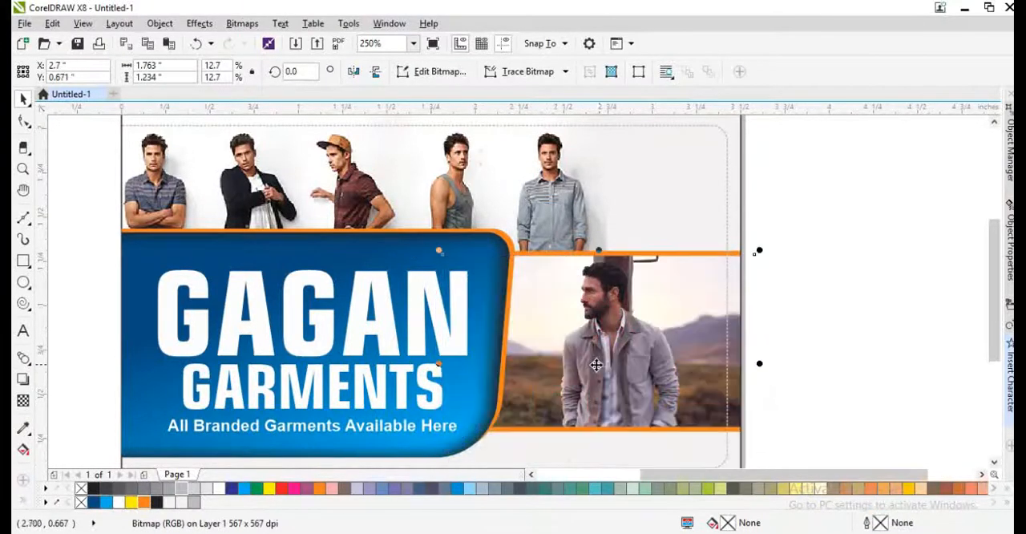
pyautogui.scroll(-2, 477, 343)
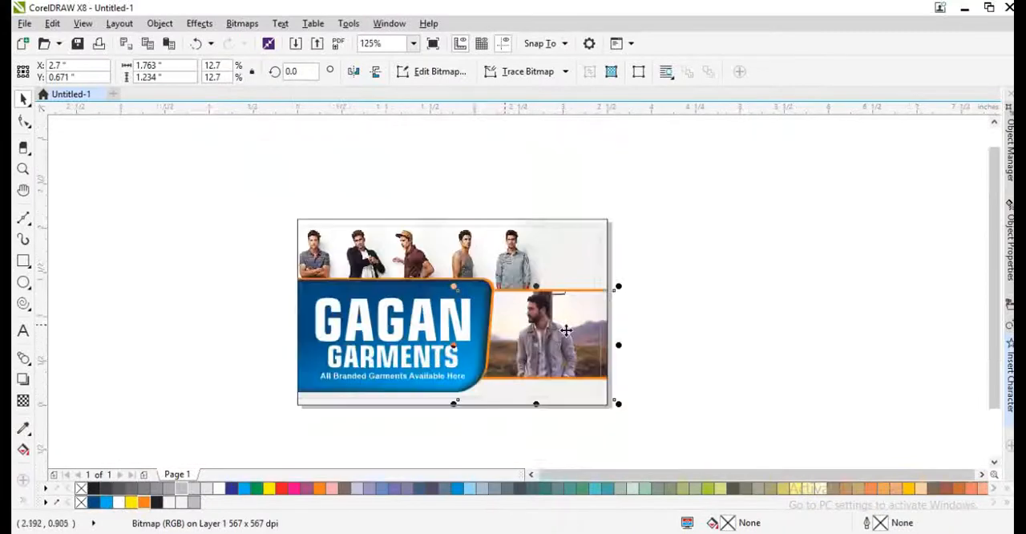
pyautogui.click(664, 380)
pyautogui.click(554, 388)
pyautogui.hotkey('shift', 'F2')
pyautogui.click(54, 268)
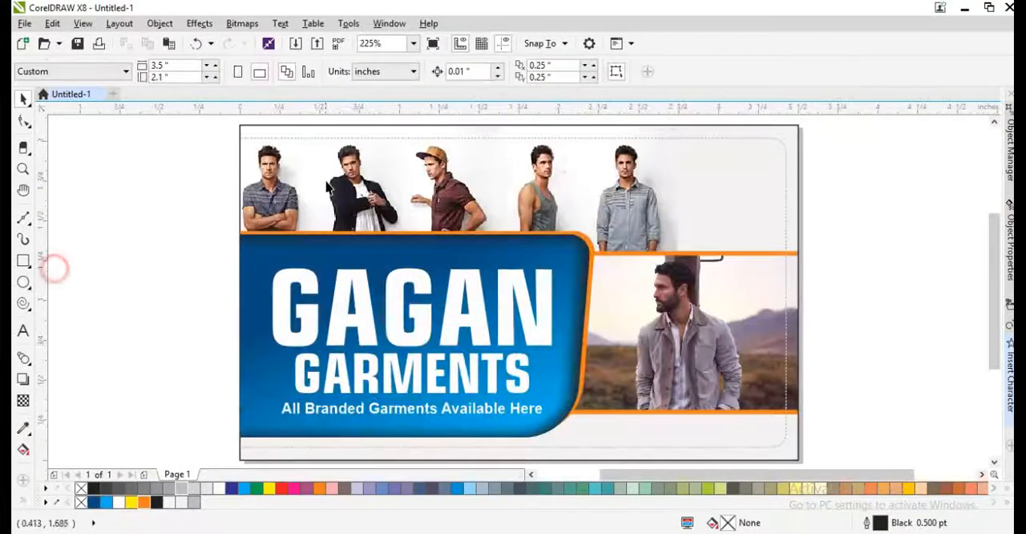
pyautogui.click(333, 167)
pyautogui.click(701, 186)
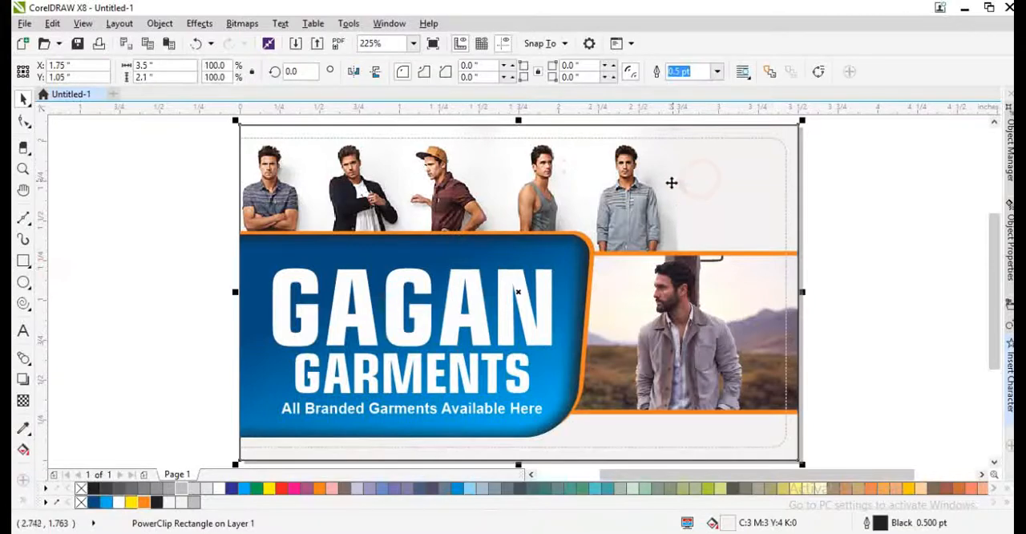
pyautogui.click(677, 228)
pyautogui.moveTo(682, 234); pyautogui.dragTo(691, 238)
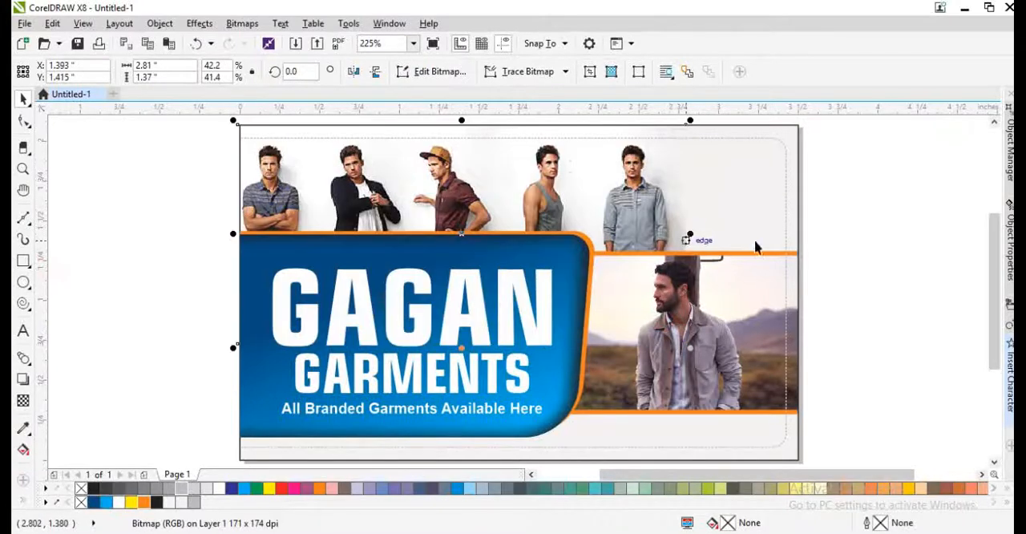
pyautogui.hotkey('ctrl', 'z')
# - Fade the right edge of the five-model photo into the card background with a gradient transparency
pyautogui.click(813, 257)
pyautogui.keyDown('ctrl'); pyautogui.click(721, 227); pyautogui.keyUp('ctrl')
pyautogui.click(671, 234)
pyautogui.scroll(2, 671, 233)
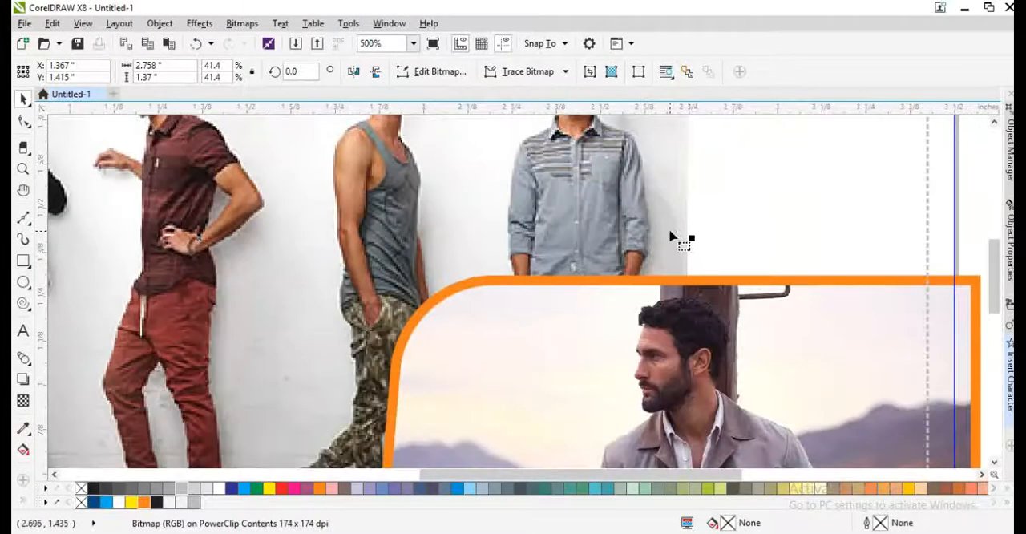
pyautogui.press('space')
pyautogui.press('space')
pyautogui.click(24, 401)
pyautogui.scroll(2, 635, 268)
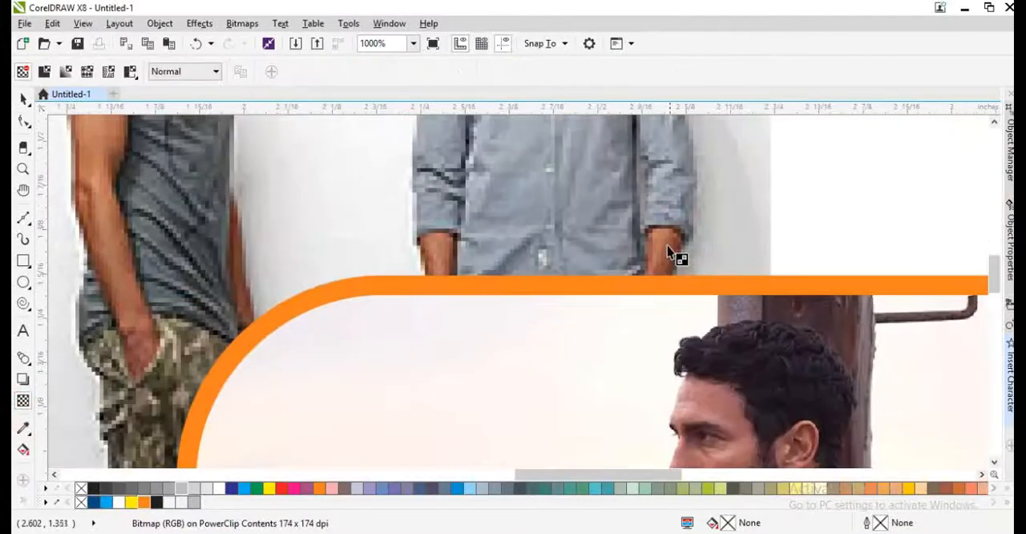
pyautogui.scroll(-2, 802, 248)
pyautogui.scroll(2, 623, 238)
pyautogui.moveTo(599, 230); pyautogui.dragTo(683, 234)
pyautogui.scroll(-3, 601, 254)
pyautogui.press('space')
pyautogui.keyDown('ctrl'); pyautogui.click(751, 264); pyautogui.keyUp('ctrl')
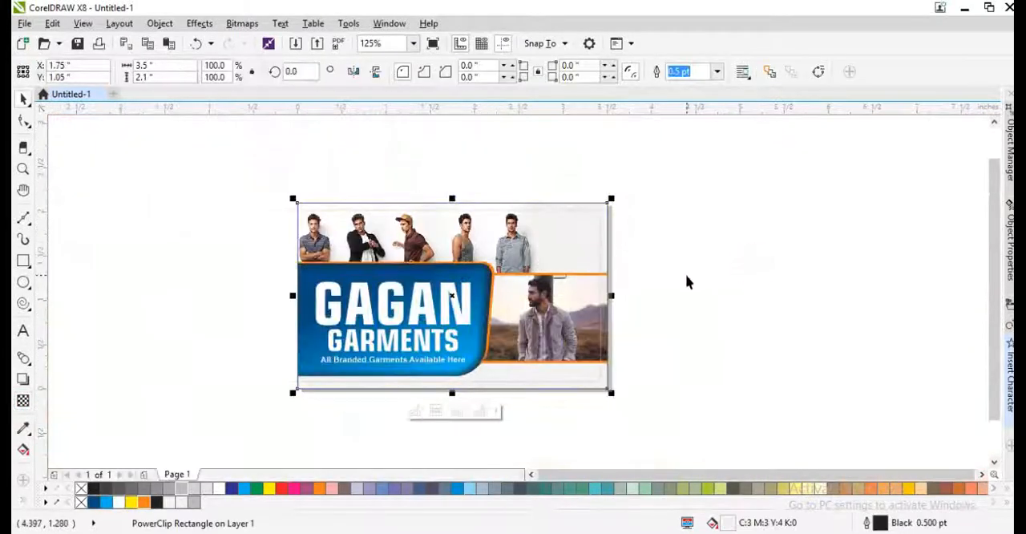
pyautogui.press('F4')
pyautogui.click(861, 273)
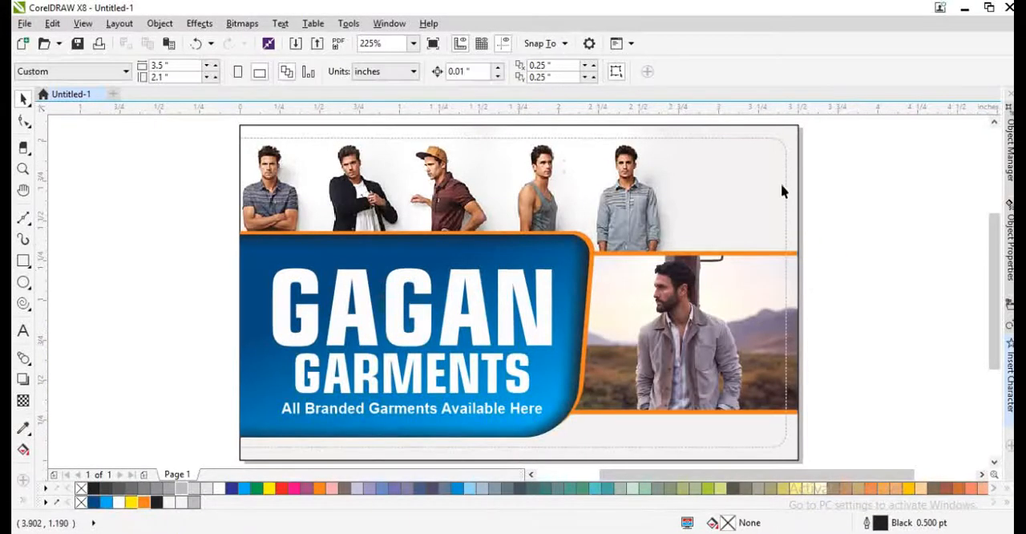
# - Recolour the dashed rounded border orange
pyautogui.click(766, 140)
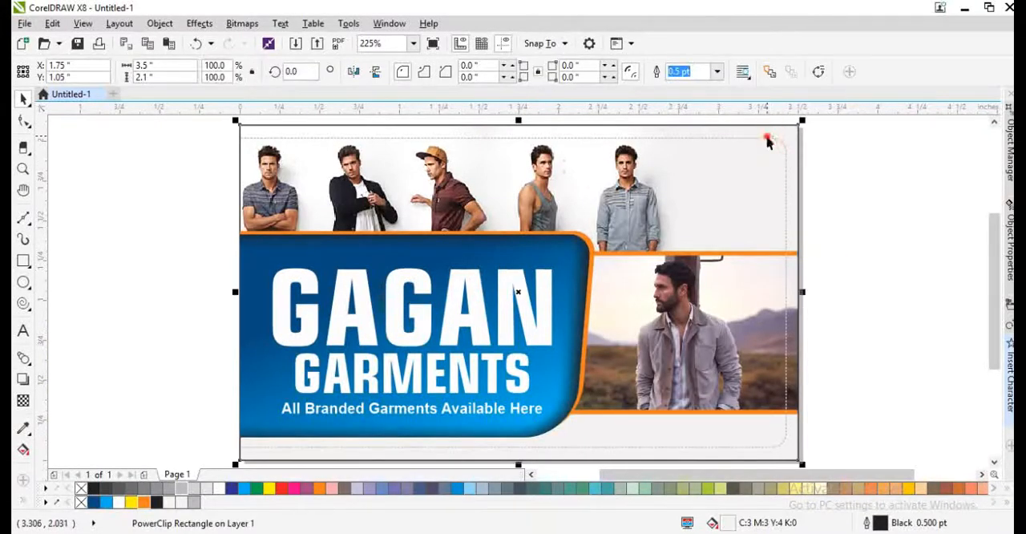
pyautogui.keyDown('ctrl'); pyautogui.click(783, 158); pyautogui.keyUp('ctrl')
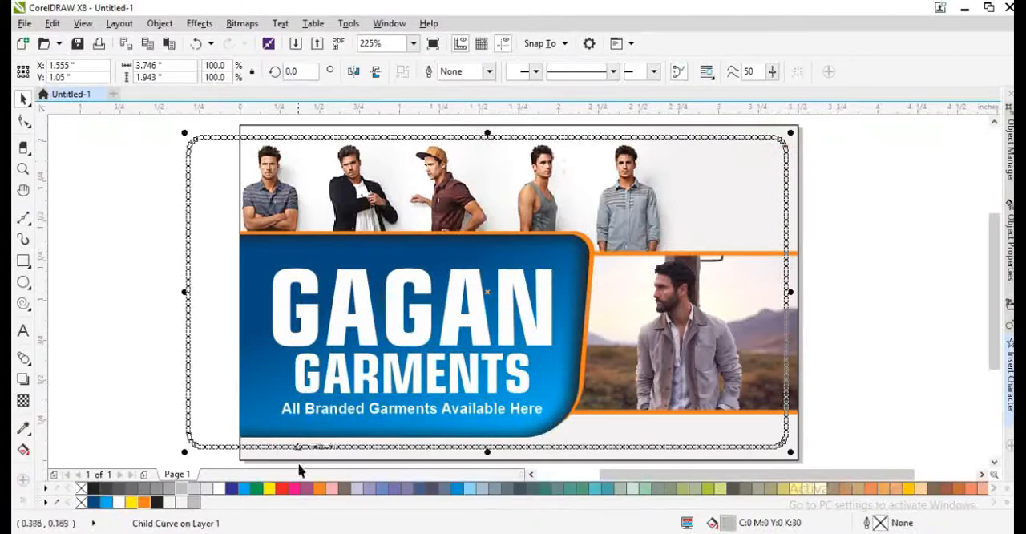
pyautogui.click(143, 502)
pyautogui.click(163, 346)
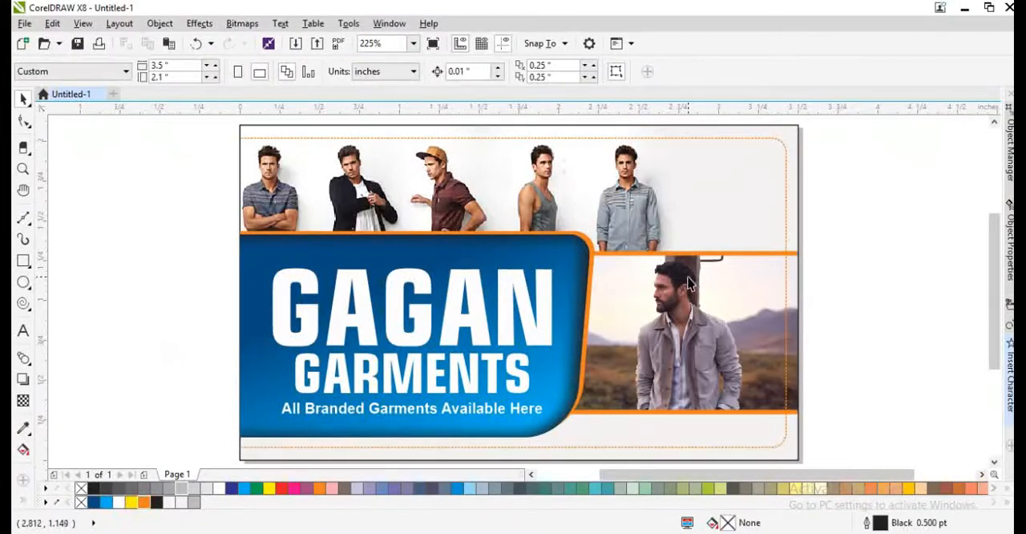
# - Copy the tagline below the bearded model's photo and scale the copy down to about 4.07 pt
pyautogui.scroll(-1, 472, 271)
pyautogui.scroll(1, 499, 353)
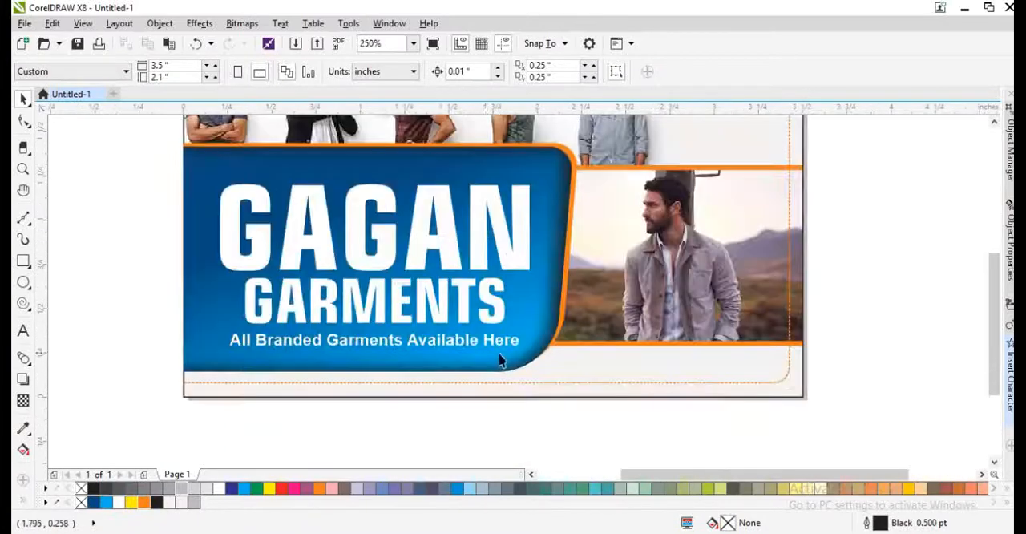
pyautogui.moveTo(465, 343); pyautogui.dragTo(710, 381)
pyautogui.rightClick(710, 382)
pyautogui.scroll(1, 763, 396)
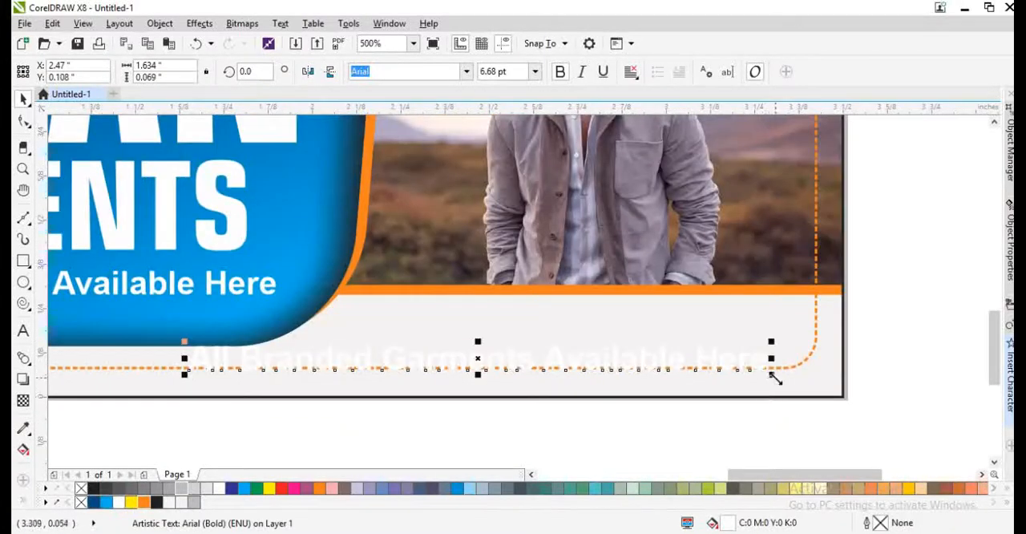
pyautogui.moveTo(774, 378); pyautogui.dragTo(703, 339)
pyautogui.doubleClick(702, 339)
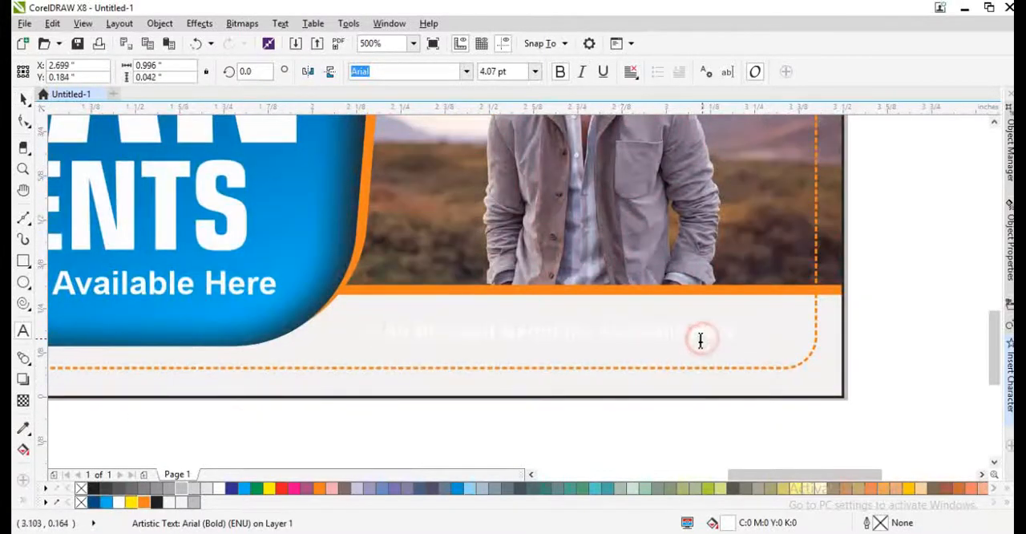
# - Replace the copied tagline with "For More Details" and colour the text black
pyautogui.hotkey('ctrl', 'a')
pyautogui.write('Fr')
pyautogui.write('r More Details')
pyautogui.hotkey('ctrl', 'space')
pyautogui.moveTo(485, 333); pyautogui.dragTo(716, 352)
pyautogui.click(156, 502)
pyautogui.scroll(2, 711, 317)
# - Duplicate the "For More Details" line just below itself and replace the copy's text with the shop's phone number
pyautogui.rightClick(715, 352)
pyautogui.press('F8')
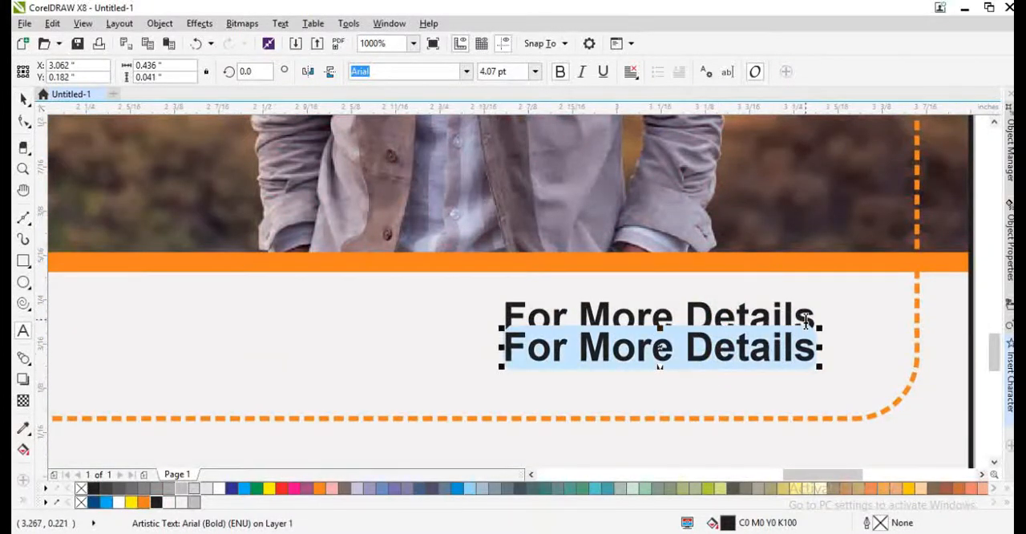
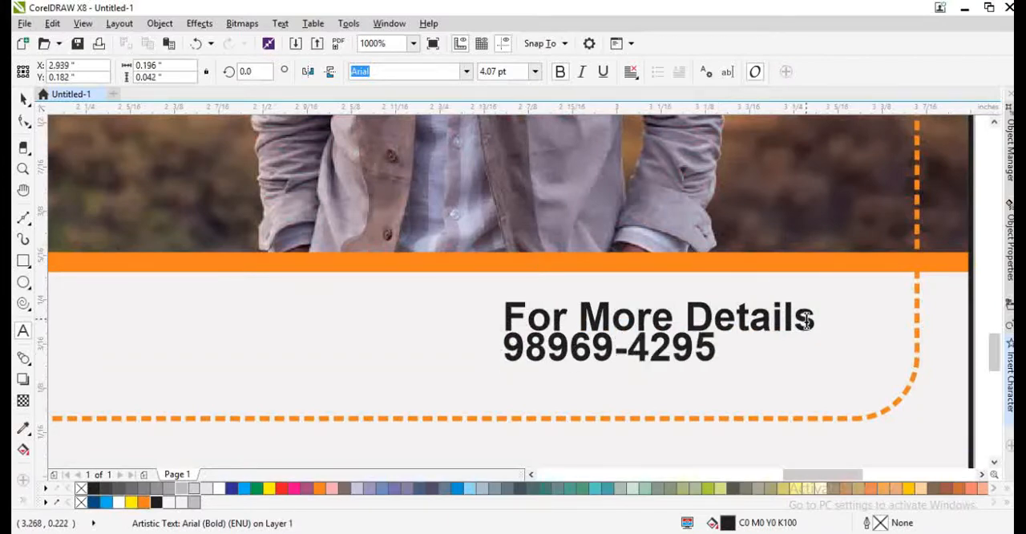
pyautogui.hotkey('ctrl', 'space')
# - Enlarge the phone number to 7.07 pt and place it beneath "For More Details", inside the dashed border
pyautogui.press('ctrl+KP_8')
pyautogui.press('ctrl+KP_8')
pyautogui.press('ctrl+KP_8')
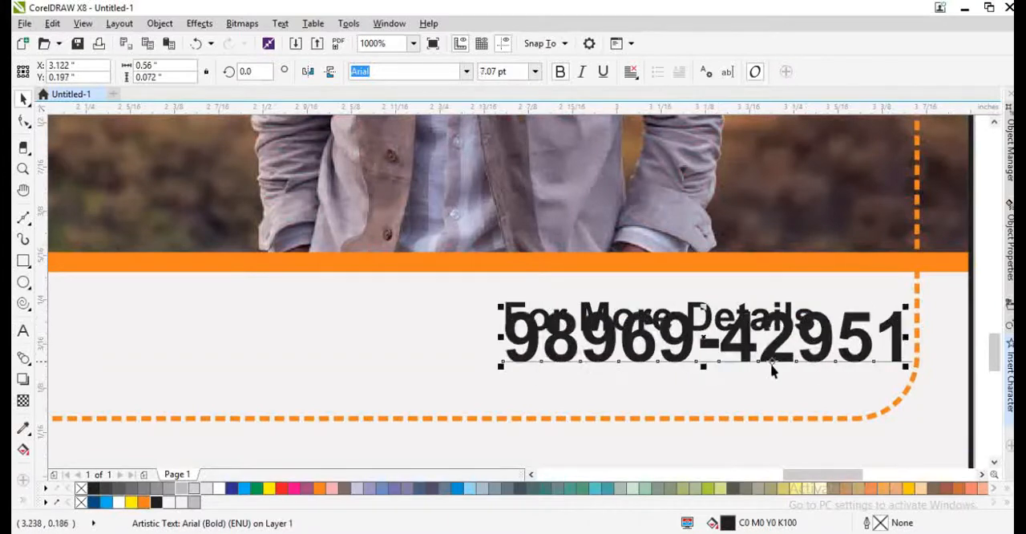
pyautogui.moveTo(770, 363); pyautogui.dragTo(694, 391)
# - Move both contact lines up slightly, and scale "For More Details" down to about 3.056 pt, keeping its right end in place
pyautogui.keyDown('shift'); pyautogui.click(708, 327); pyautogui.keyUp('shift')
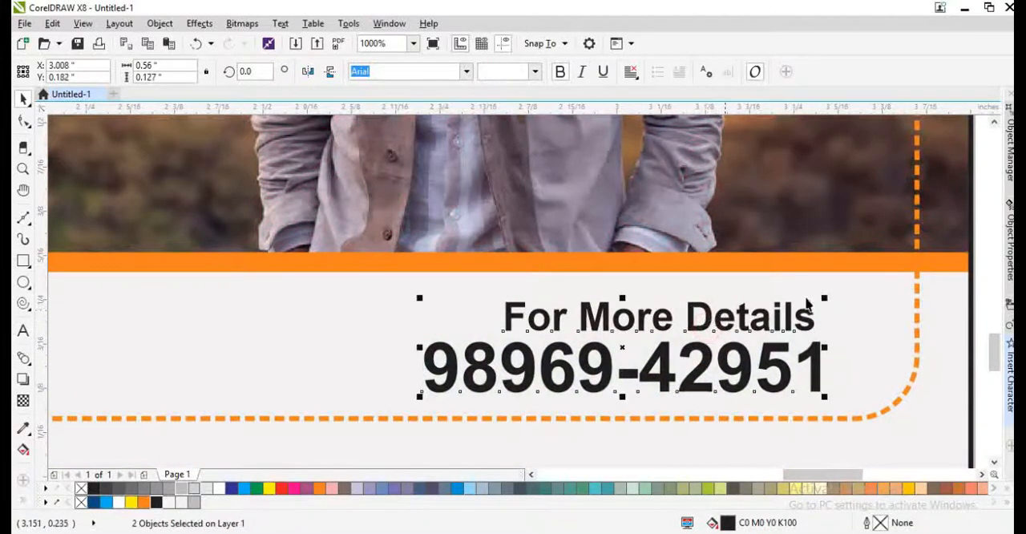
pyautogui.moveTo(809, 323); pyautogui.dragTo(809, 313)
pyautogui.click(847, 328)
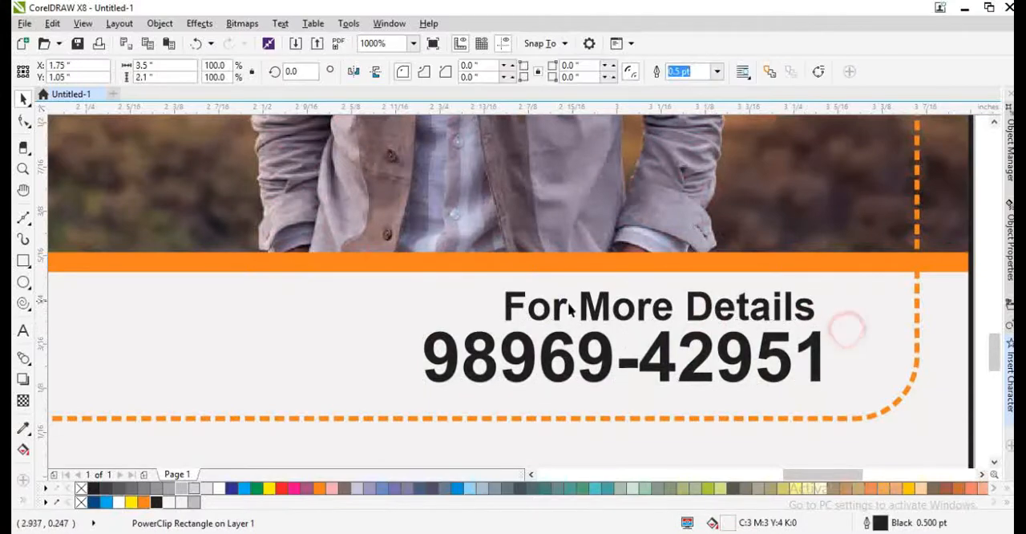
pyautogui.click(553, 308)
pyautogui.moveTo(499, 288); pyautogui.dragTo(582, 290)
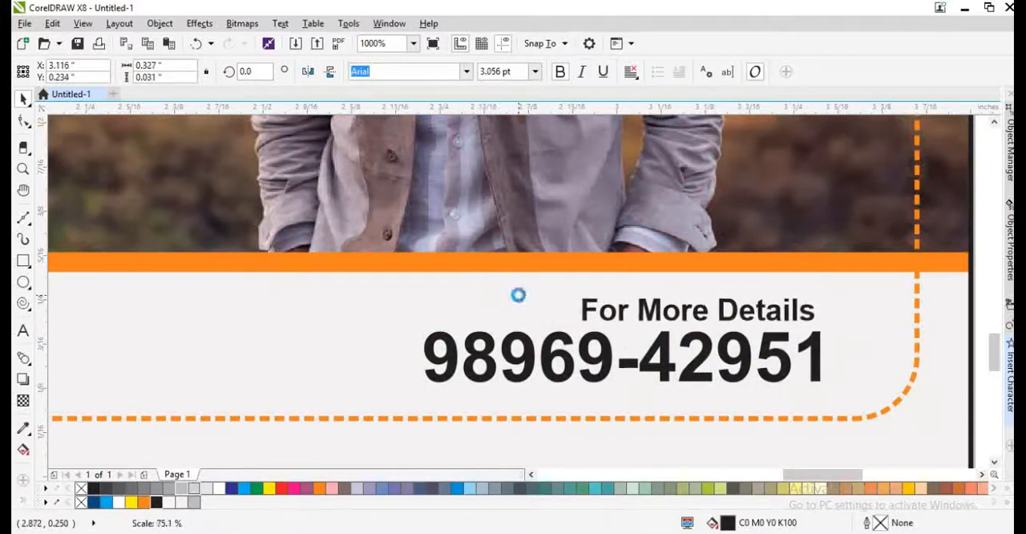
# - Move "For More Details" and the phone number beneath it slightly right together, keeping both inside the dashed border
pyautogui.scroll(-2, 676, 302)
pyautogui.keyDown('shift'); pyautogui.click(681, 339); pyautogui.keyUp('shift')
pyautogui.moveTo(682, 332); pyautogui.dragTo(687, 332)
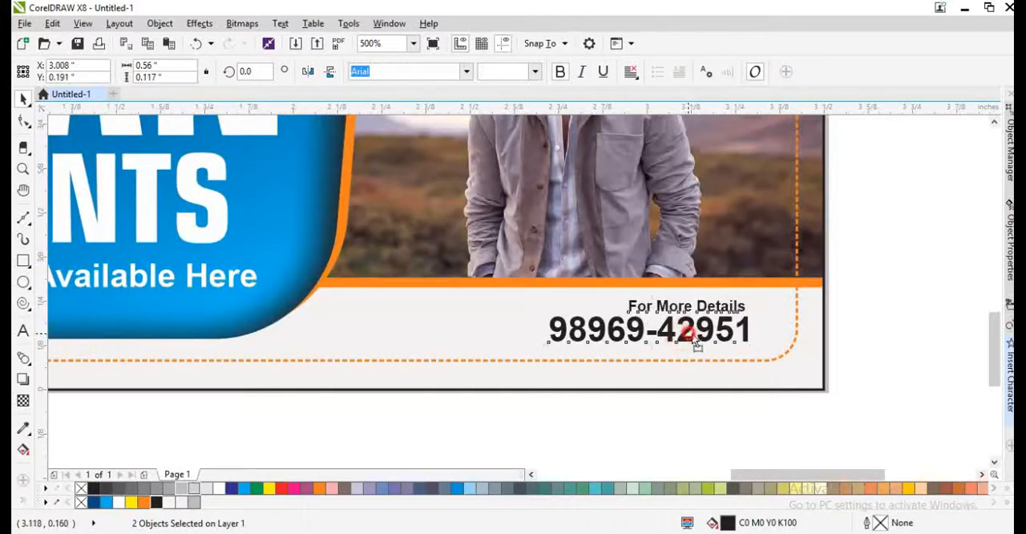
# - Give the card's background rectangle a light fountain fill running down to the card's bottom edge
pyautogui.click(687, 388)
pyautogui.scroll(-2, 654, 359)
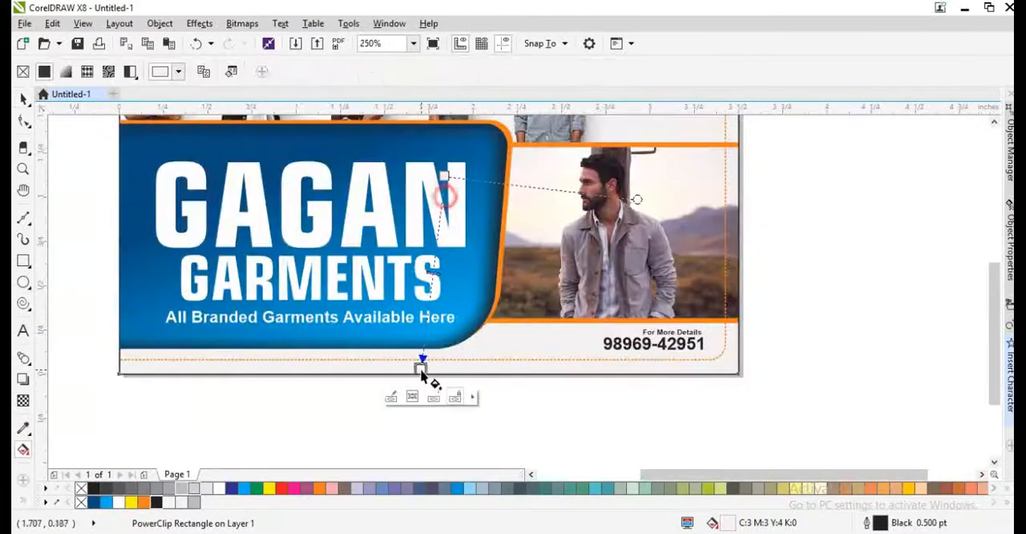
pyautogui.press('F4')
# - Duplicate the phone number straight up into the card's upper right corner, inside the dashed border
pyautogui.click(867, 411)
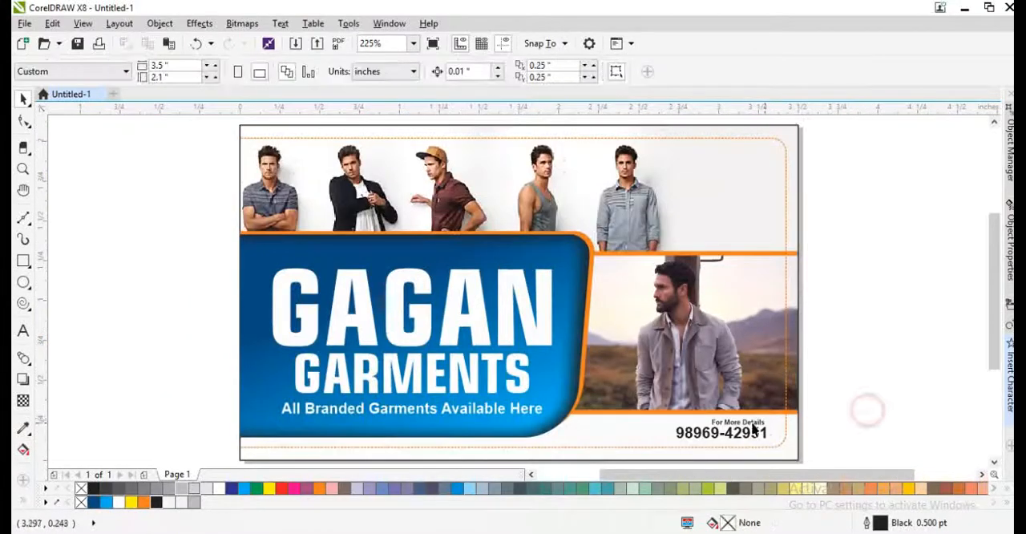
pyautogui.moveTo(746, 430); pyautogui.dragTo(768, 142)
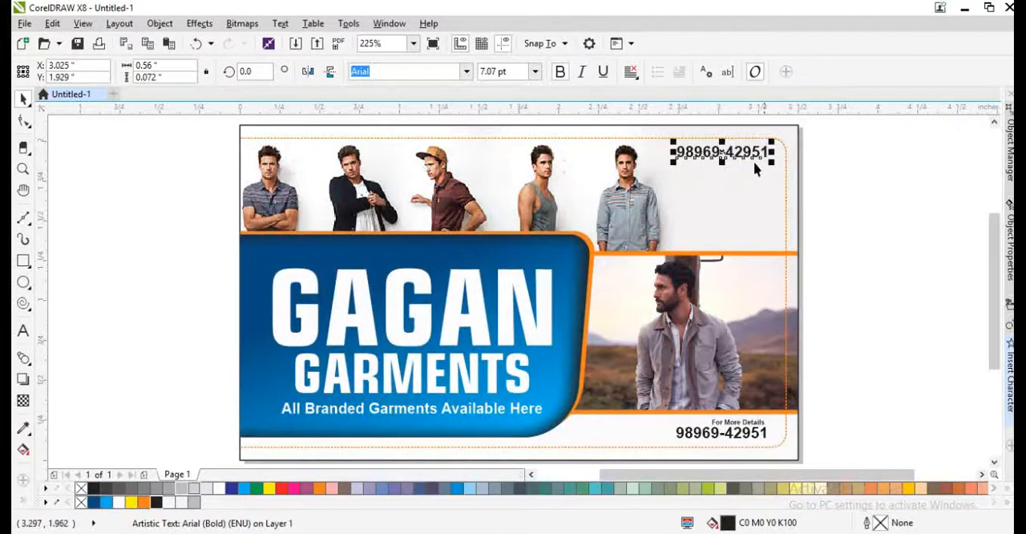
# - Enlarge the shop name and tagline together until the name is about 1.811 inches wide, and raise the name slightly
pyautogui.click(419, 335)
pyautogui.scroll(-2, 264, 334)
pyautogui.scroll(2, 262, 213)
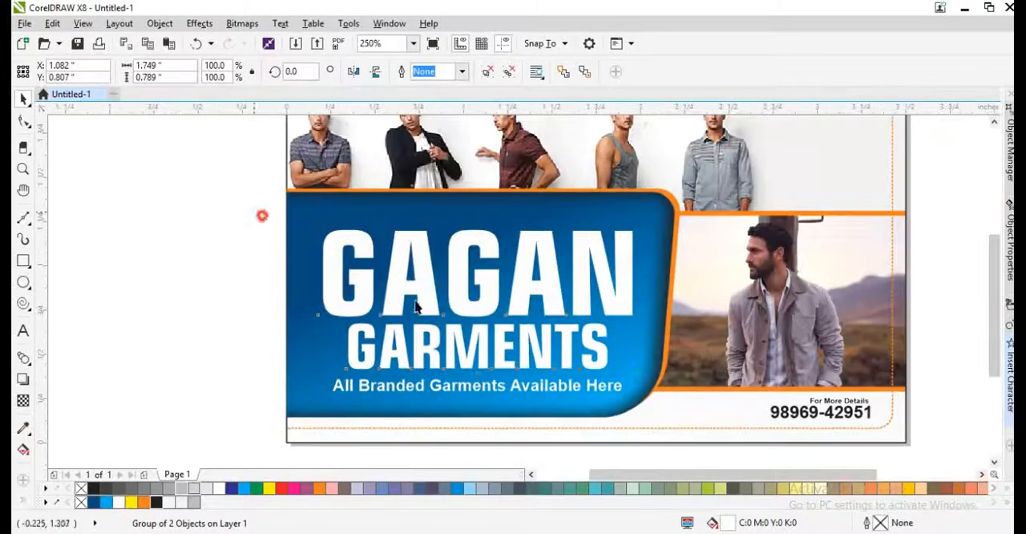
pyautogui.moveTo(254, 213); pyautogui.dragTo(662, 429)
pyautogui.moveTo(319, 223)
pyautogui.mouseDown()
pyautogui.moveTo(300, 214)
pyautogui.moveTo(307, 217)
pyautogui.mouseUp()
pyautogui.hotkey('ctrl', 'g')
pyautogui.press('Up')
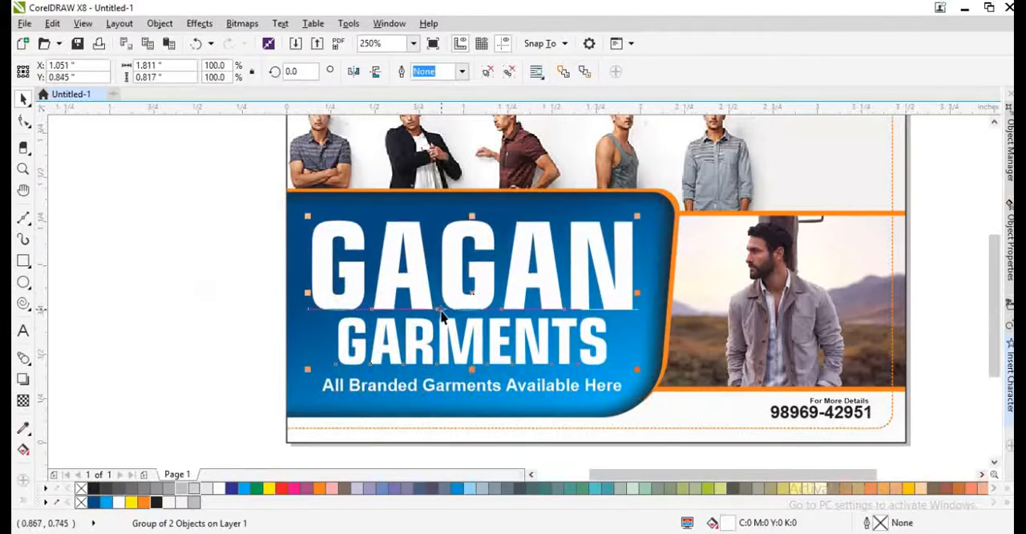
# - Duplicate the GAGAN GARMENTS name group and move the copy down 0.04 inch
pyautogui.press('KP_Add')
pyautogui.press('Down')
pyautogui.press('Down')
pyautogui.press('Down')
pyautogui.press('Down')
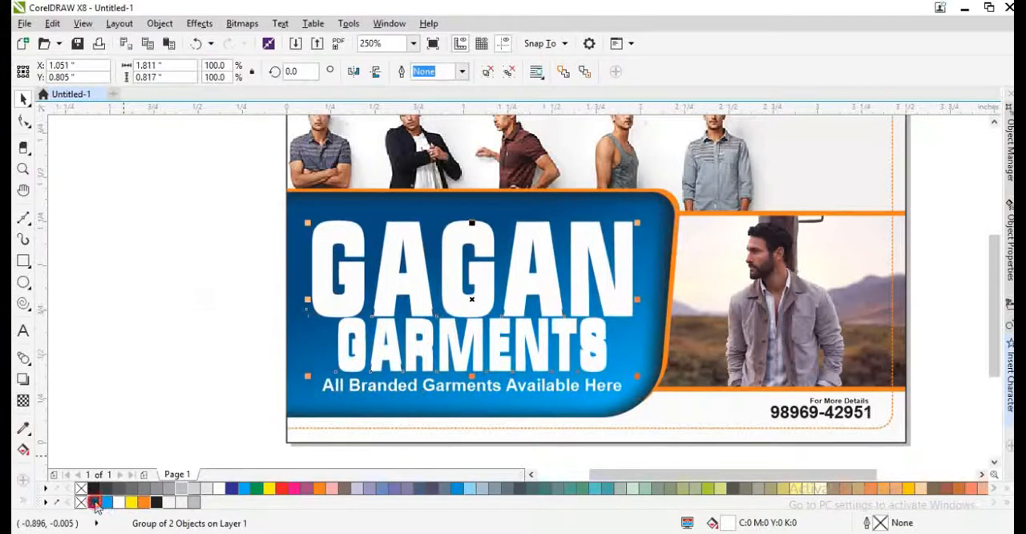
# - Colour the copy's fill and outline dark blue (C100 M76 Y25 K9) and place it behind the white name, offset to the right
pyautogui.click(95, 504)
pyautogui.rightClick(94, 504)
pyautogui.hotkey('ctrl', 'pagedown')
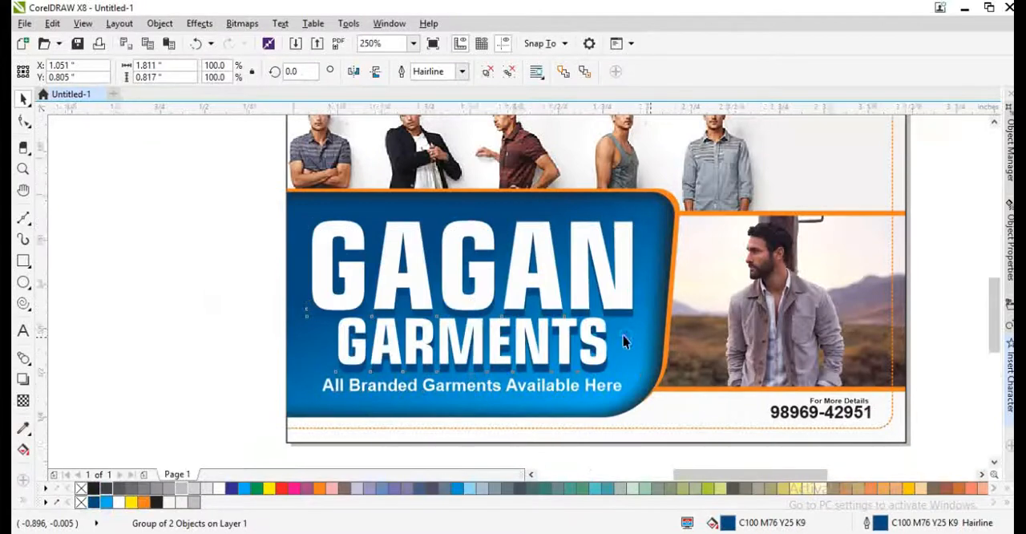
pyautogui.scroll(2, 624, 341)
pyautogui.scroll(-2, 582, 221)
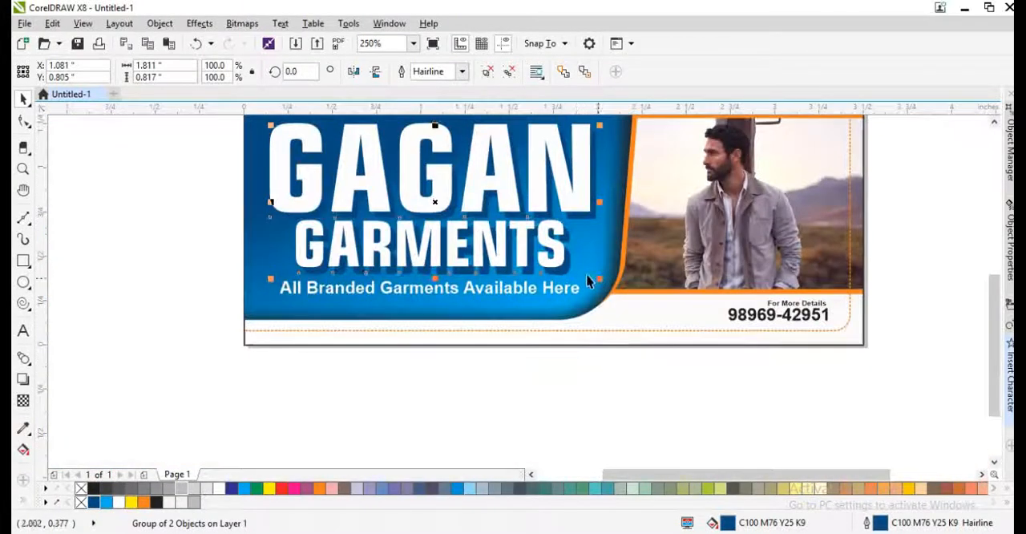
pyautogui.scroll(1, 586, 280)
# - Give the white shop name a dark blue hairline outline that sits behind the fill and scales with the object
pyautogui.click(545, 257)
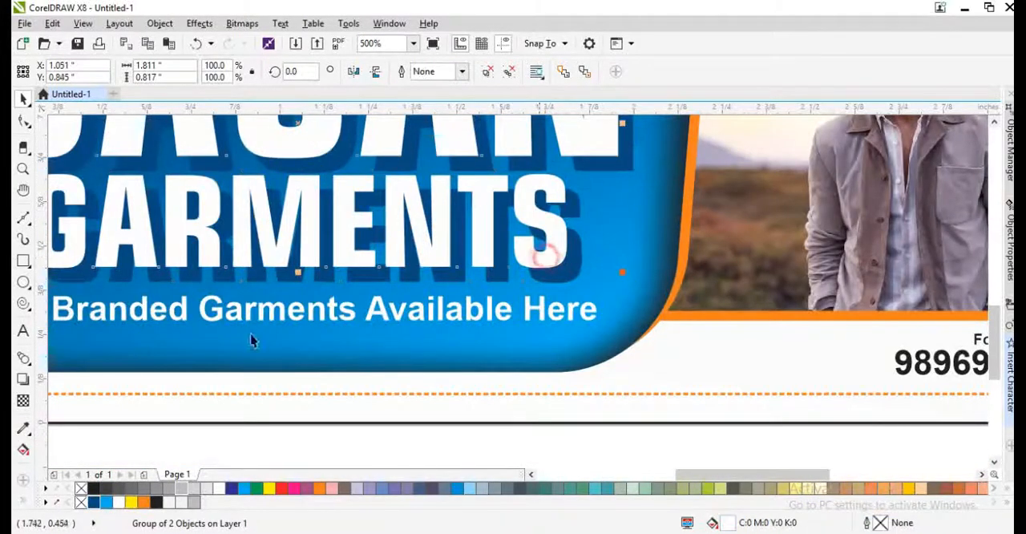
pyautogui.rightClick(93, 502)
pyautogui.scroll(1, 567, 265)
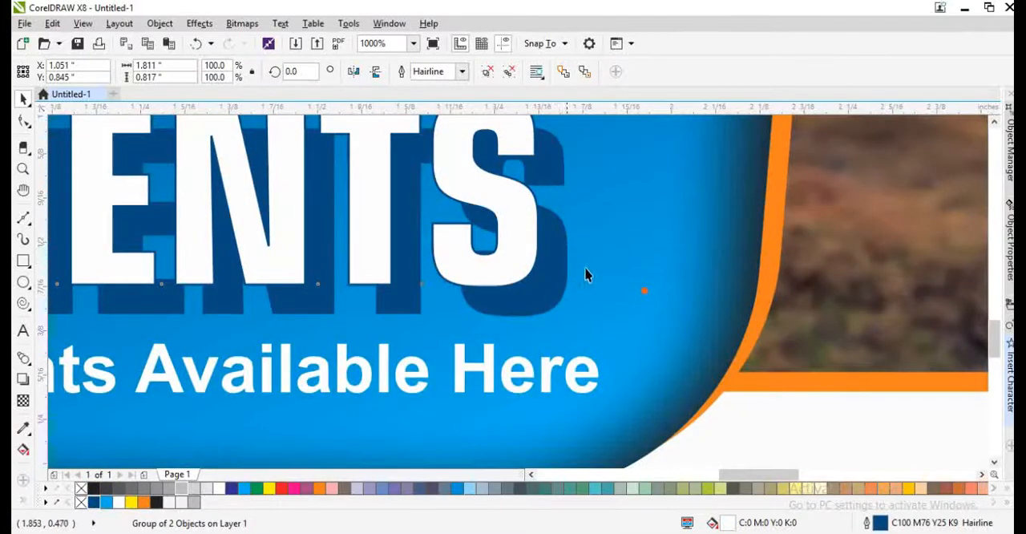
pyautogui.press('F12')
pyautogui.click(532, 381)
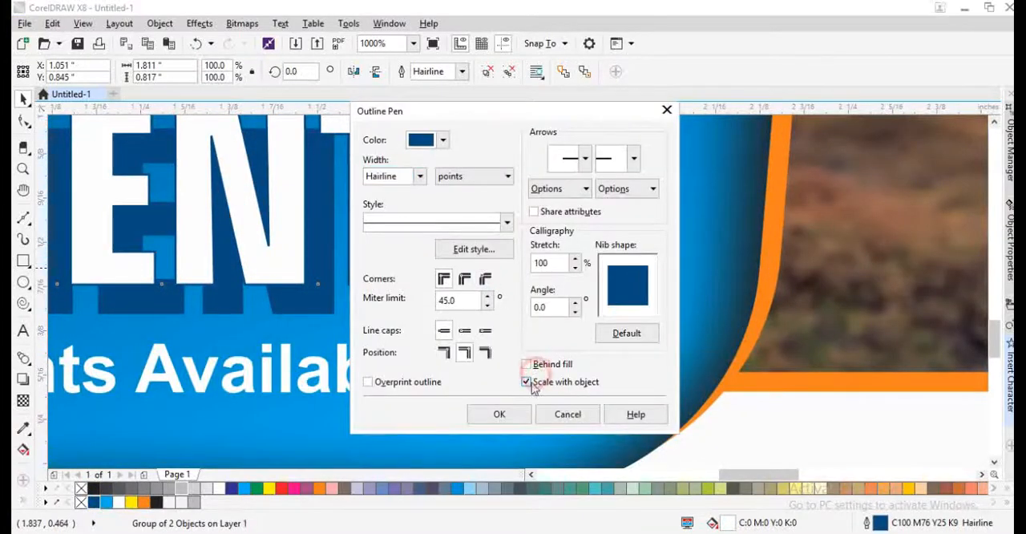
pyautogui.click(528, 365)
pyautogui.click(499, 413)
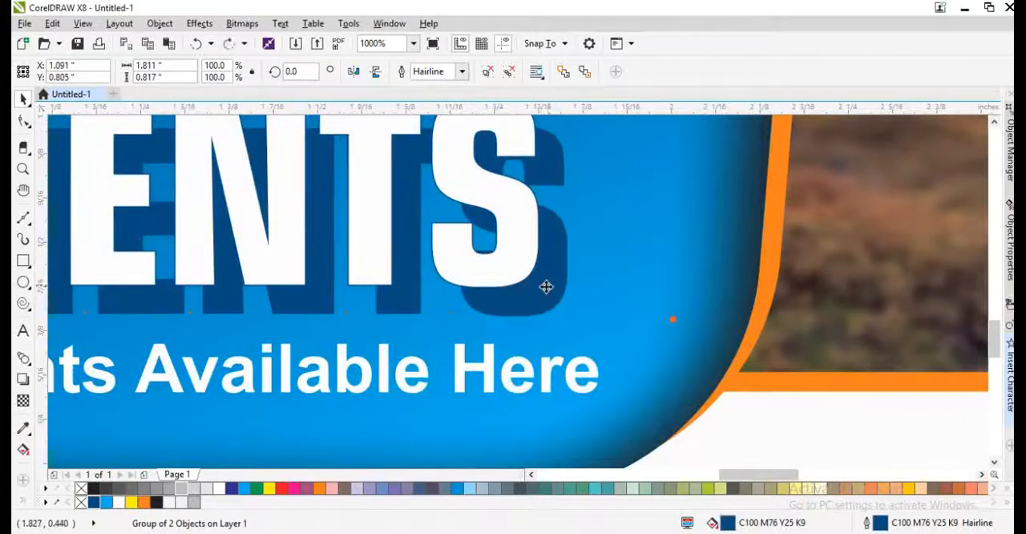
# - Colour the dark blue copy's outline cyan and blend the white shop name into it
pyautogui.rightClick(105, 501)
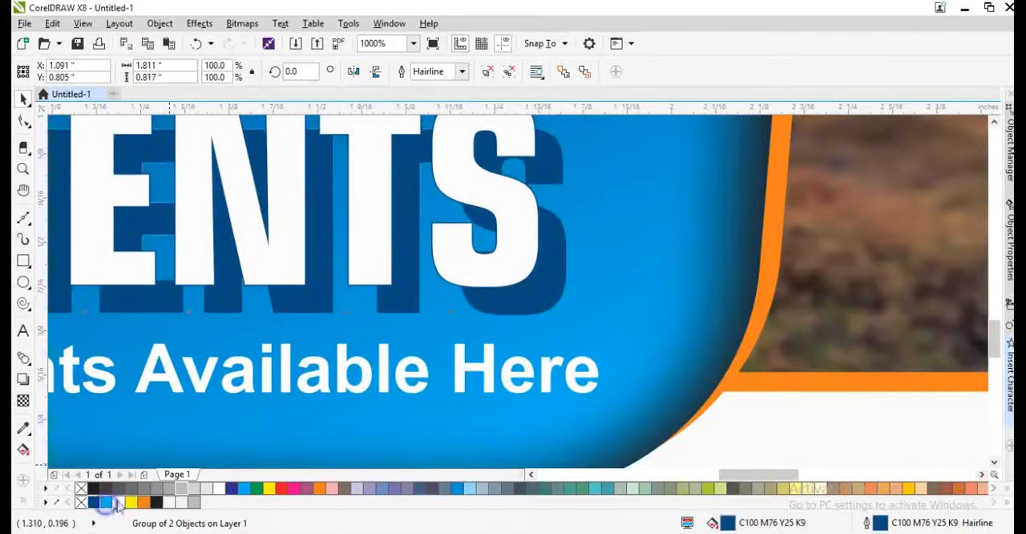
pyautogui.click(24, 359)
pyautogui.moveTo(497, 279); pyautogui.dragTo(542, 307)
pyautogui.scroll(-3, 586, 334)
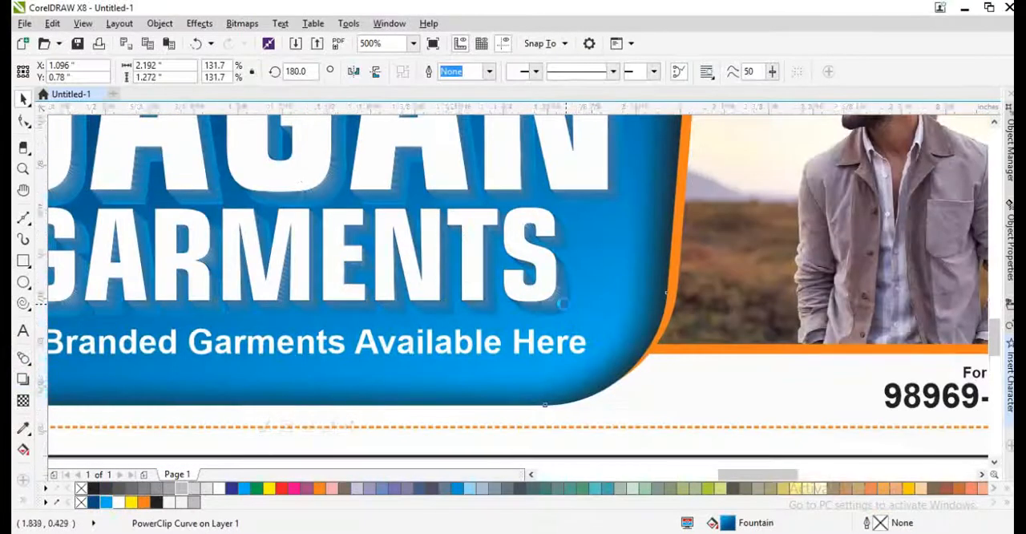
pyautogui.scroll(4, 564, 313)
pyautogui.hotkey('ctrl', 'z')
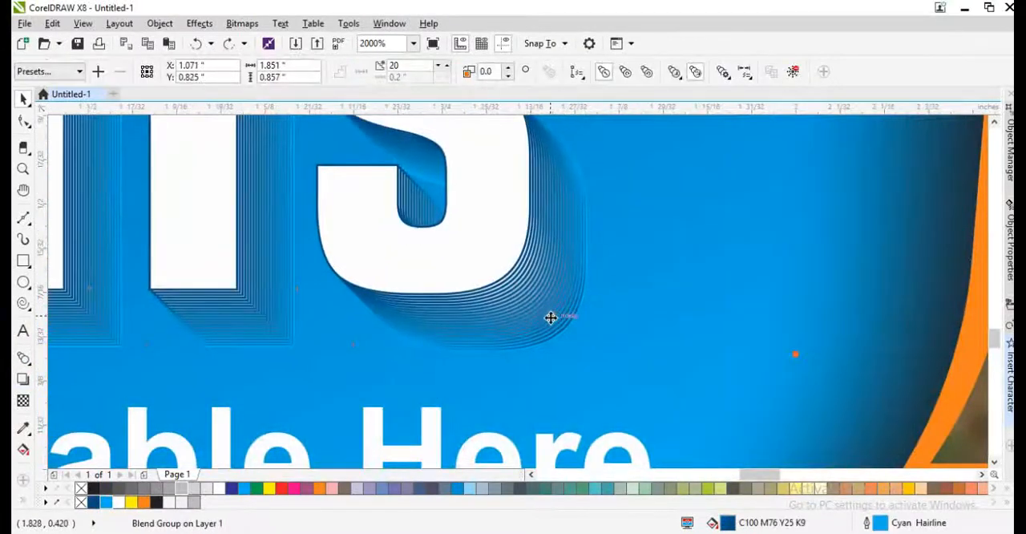
pyautogui.rightClick(94, 503)
pyautogui.hotkey('ctrl', 'z')
# - Set the shop name blend to 40 steps
pyautogui.scroll(-5, 381, 337)
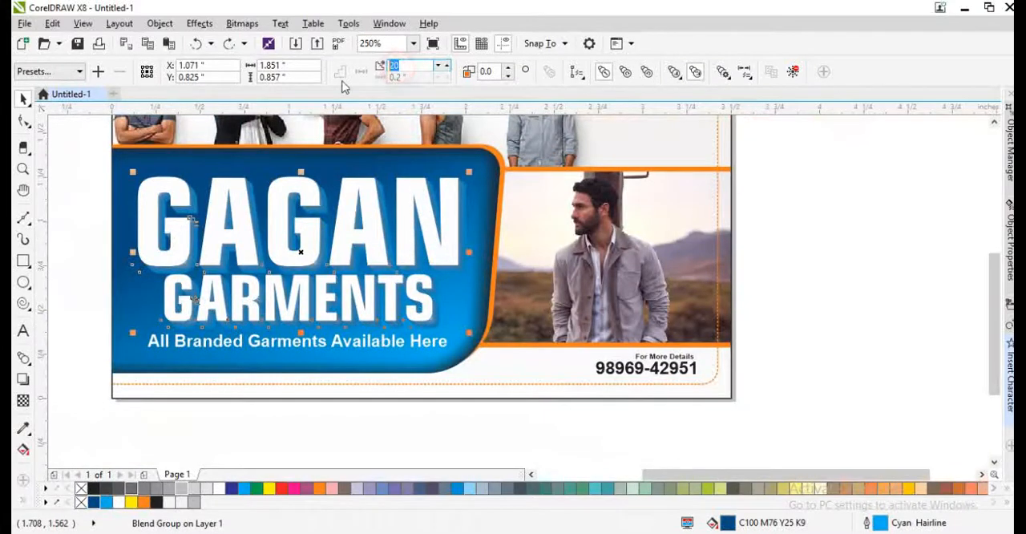
pyautogui.write('40')
pyautogui.press('Return')
pyautogui.scroll(3, 388, 306)
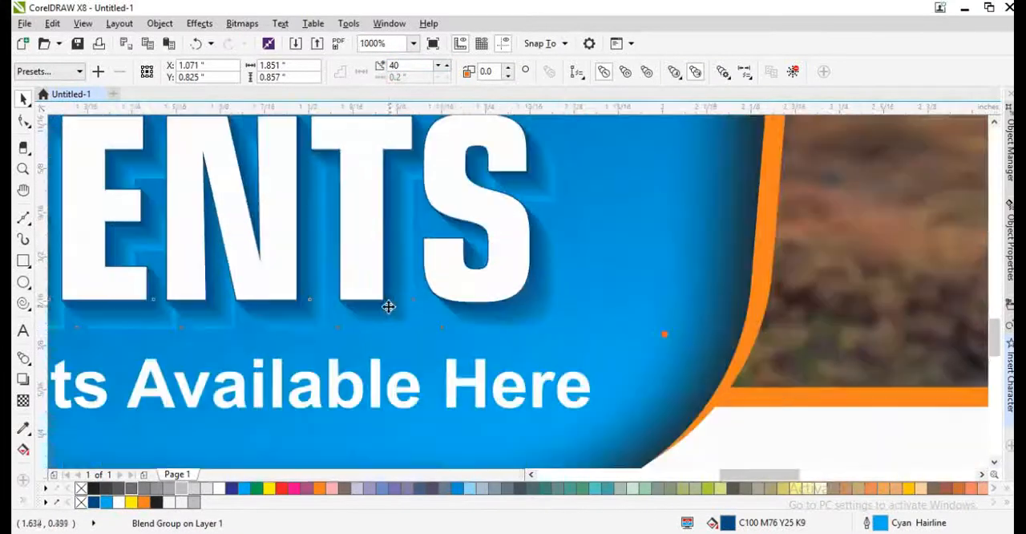
# - Move the white shop name slightly closer to its blue copy and try a black outline at 2 pt
pyautogui.moveTo(350, 262); pyautogui.dragTo(366, 288)
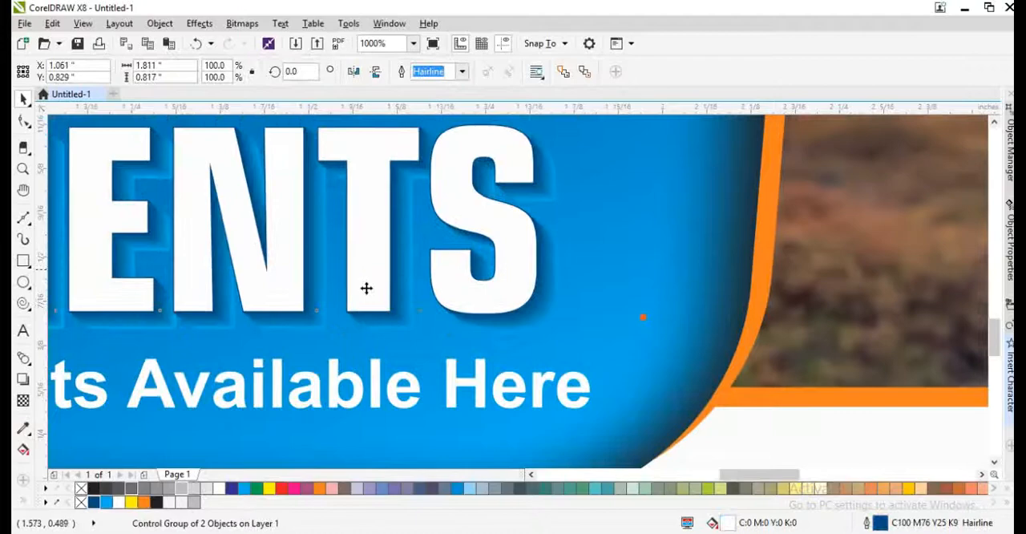
pyautogui.rightClick(158, 503)
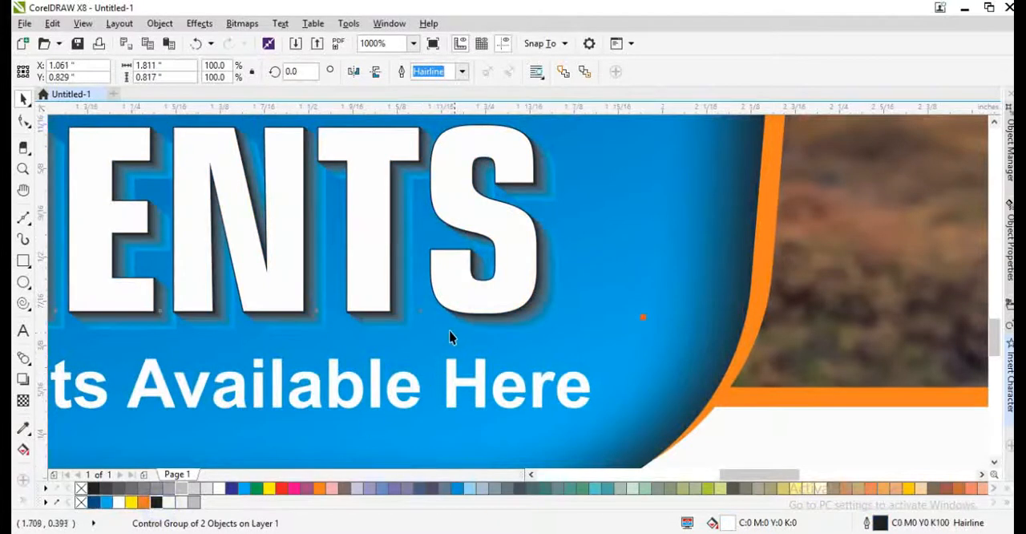
pyautogui.press('F12')
pyautogui.write('2')
pyautogui.press('Return')
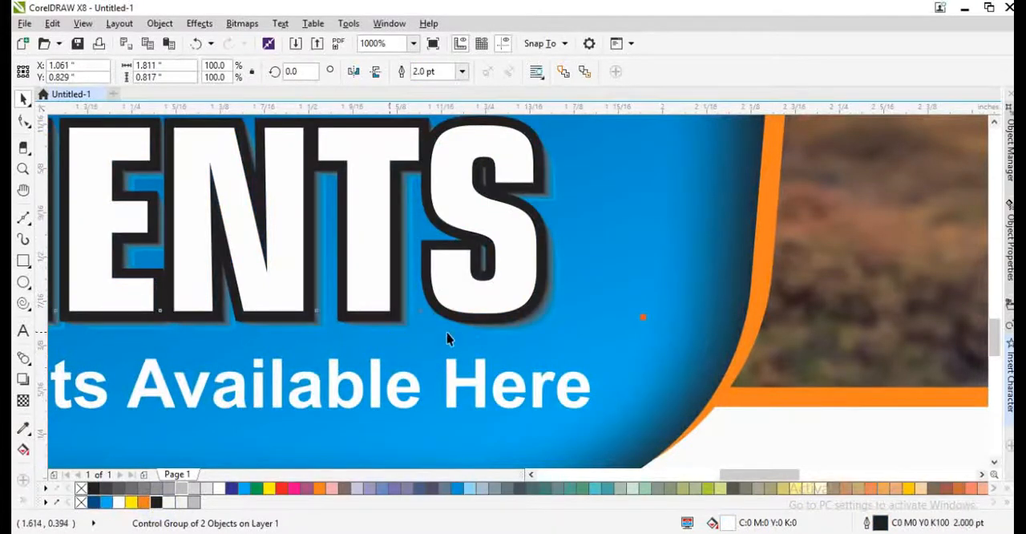
pyautogui.scroll(-4, 460, 350)
pyautogui.hotkey('ctrl', 'z')
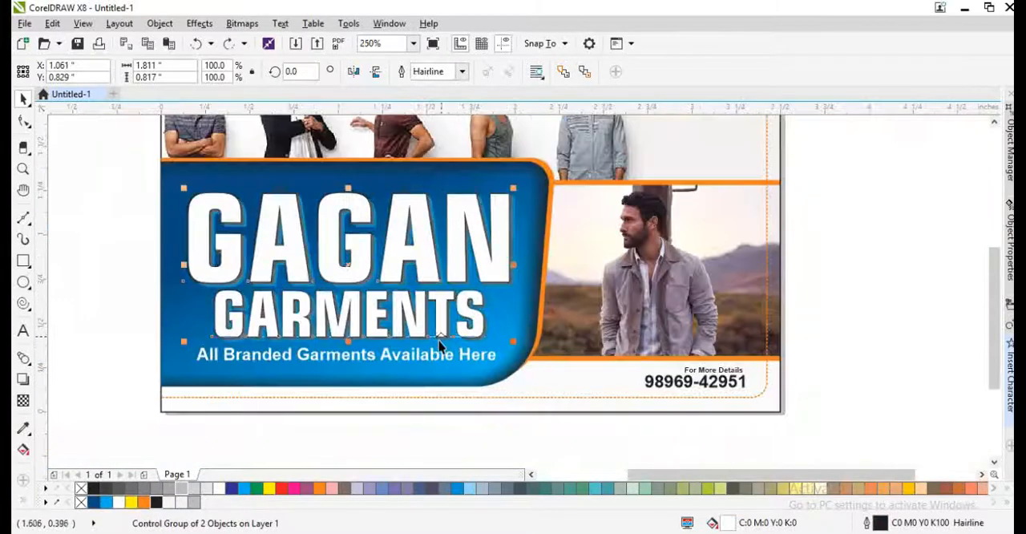
# - Move the white shop name slightly up and left to deepen the blended shadow behind it
pyautogui.scroll(2, 438, 362)
pyautogui.click(438, 358)
pyautogui.click(446, 319)
pyautogui.moveTo(447, 301); pyautogui.dragTo(438, 297)
# - Change the shop name blend's outline to dark blue (C100 M76 Y25 K9)
pyautogui.scroll(2, 443, 256)
pyautogui.click(641, 297)
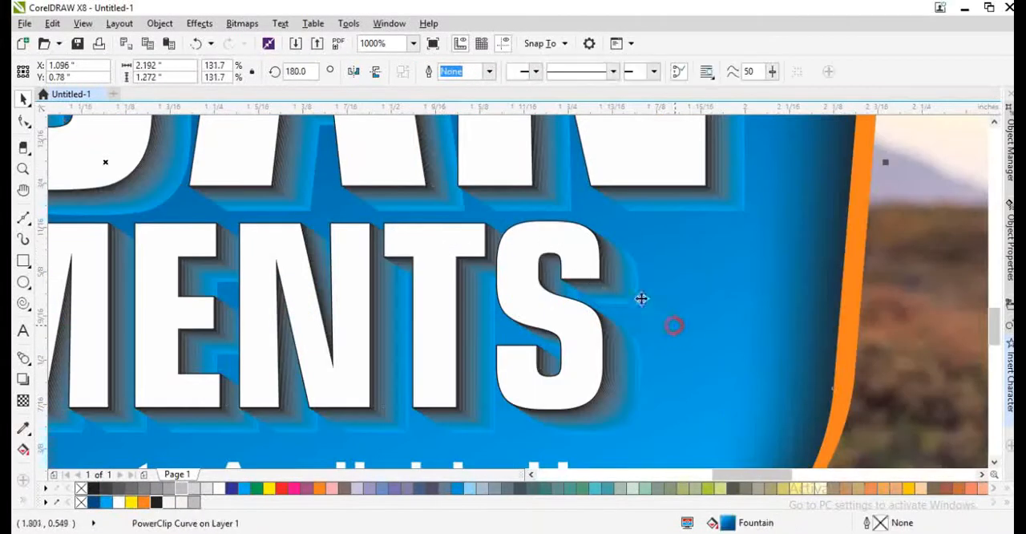
pyautogui.click(615, 278)
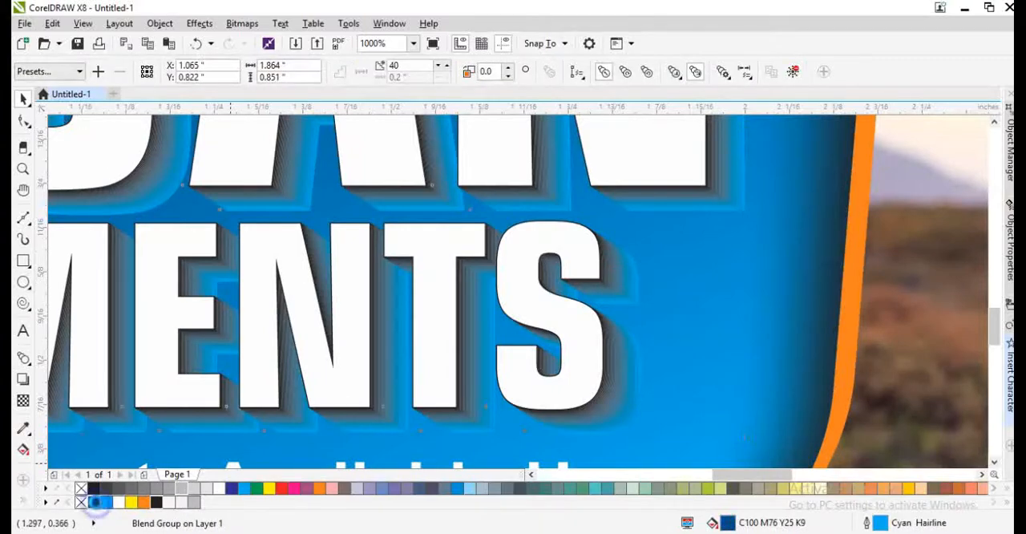
pyautogui.rightClick(93, 502)
pyautogui.scroll(-4, 590, 406)
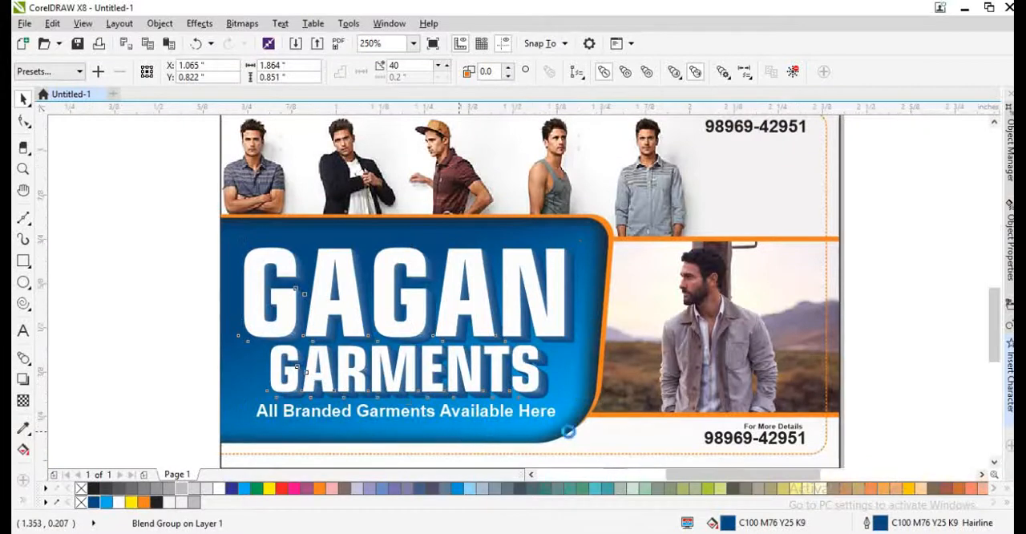
# - Tint the outline of the rear GARMENTS text inside the blend with cyan, giving C100 M50 Y16 K6
pyautogui.scroll(2, 566, 428)
pyautogui.click(630, 384)
pyautogui.scroll(4, 618, 343)
pyautogui.click(590, 318)
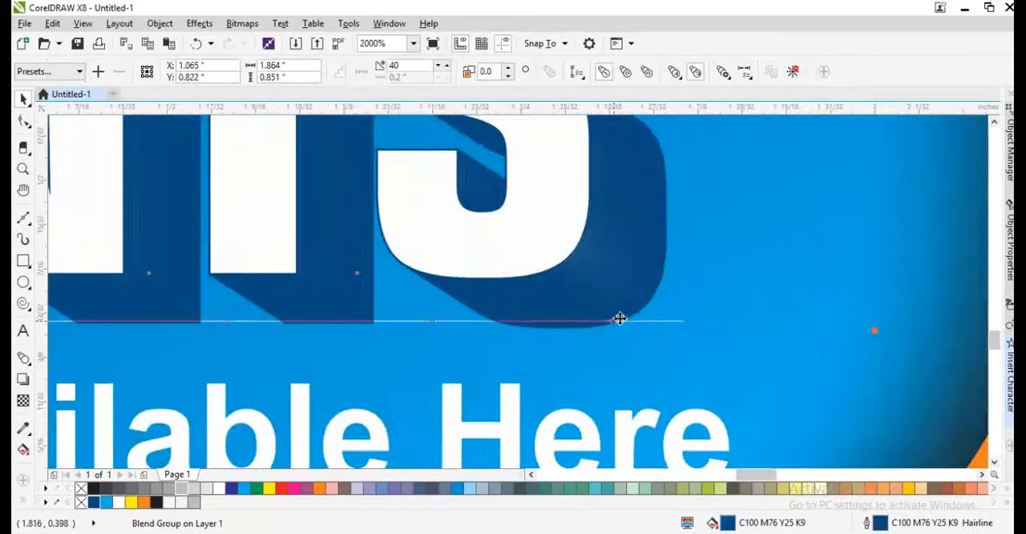
pyautogui.doubleClick(630, 316)
pyautogui.doubleClick(658, 279)
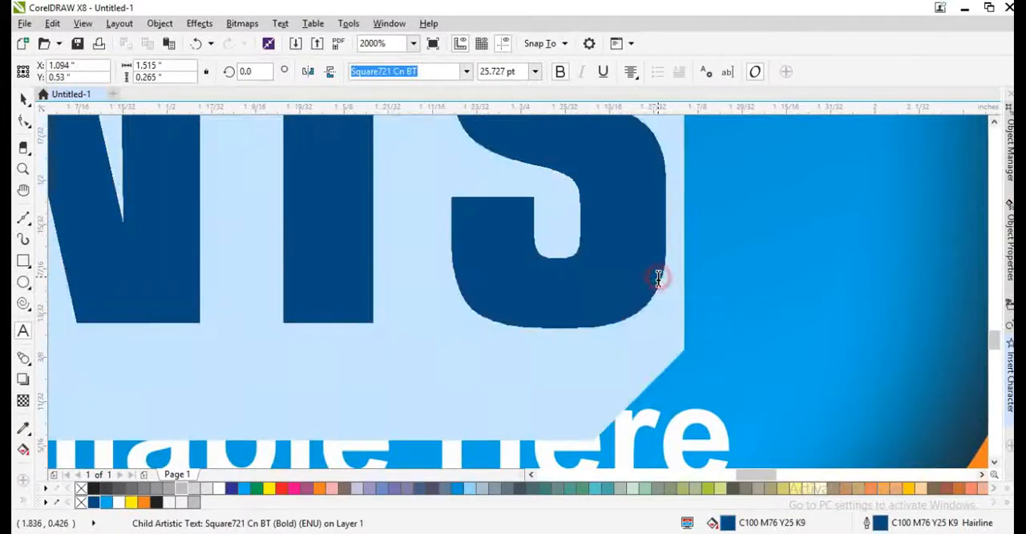
pyautogui.click(112, 503)
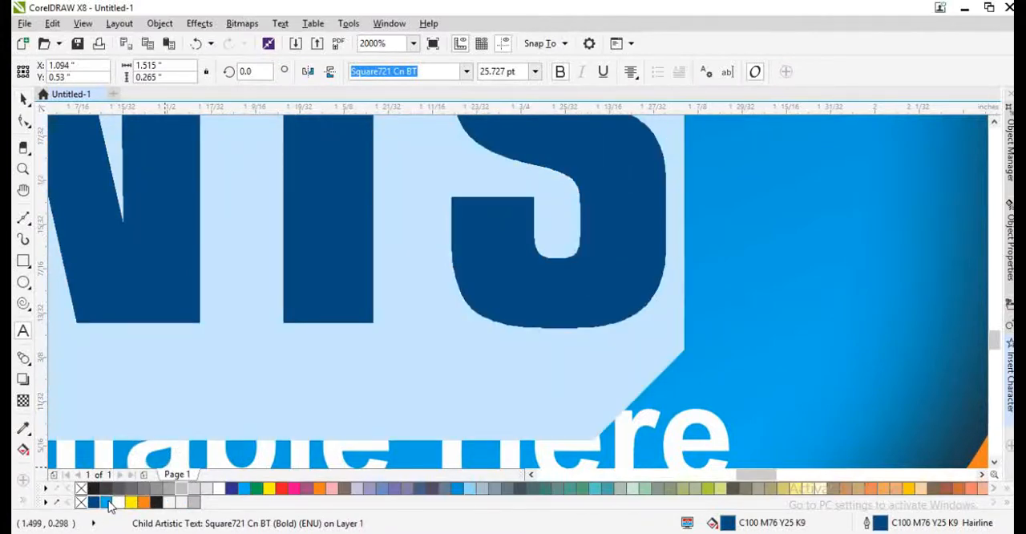
pyautogui.rightClick(109, 503)
pyautogui.rightClick(109, 502)
pyautogui.scroll(-2, 497, 335)
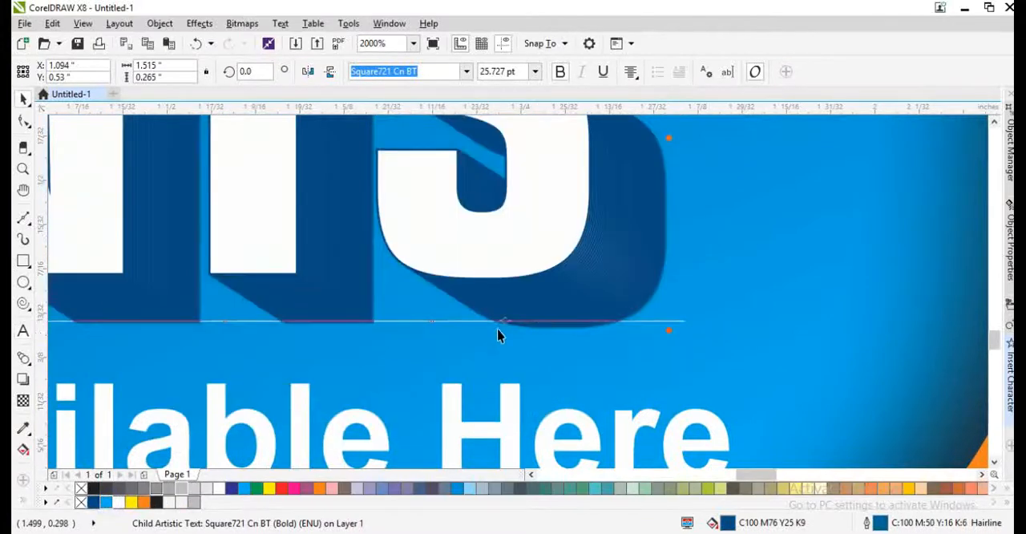
pyautogui.scroll(-3, 591, 357)
pyautogui.click(607, 348)
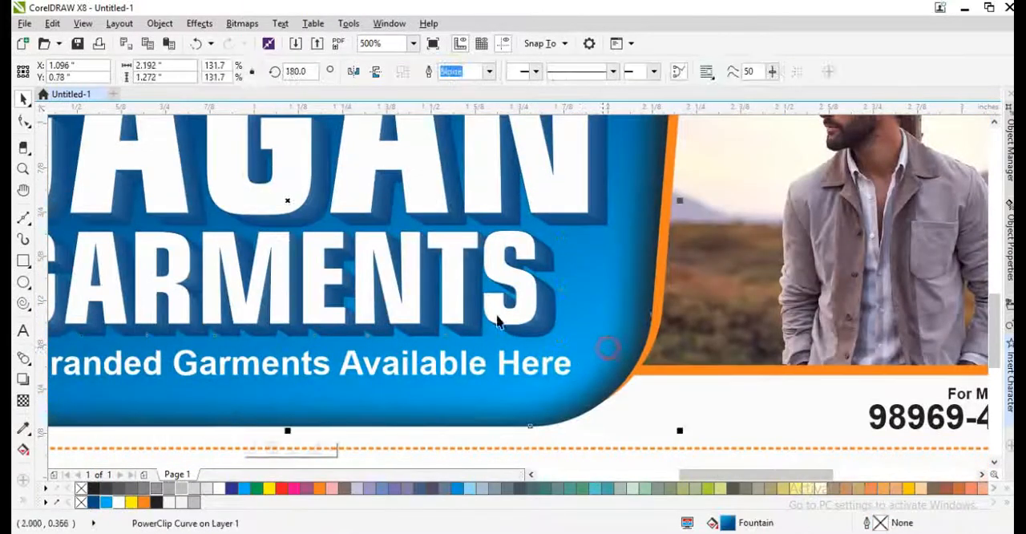
# - Move the tagline "All Branded Garments Available Here" down below the shop name's shadow, to a vertical position of 0.272 inch
pyautogui.scroll(-1, 487, 286)
pyautogui.click(485, 273)
pyautogui.click(559, 374)
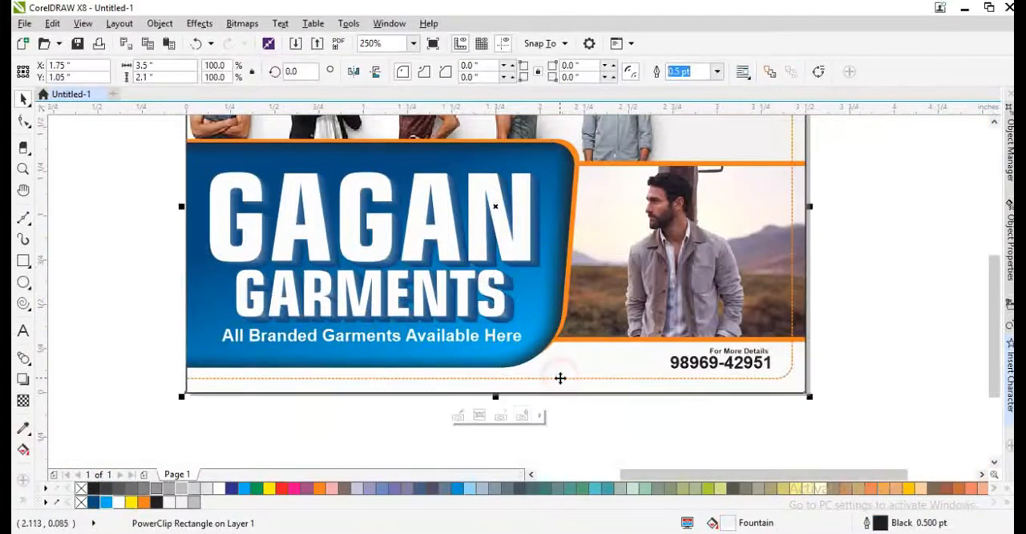
pyautogui.hotkey('shift', 'F2')
pyautogui.click(894, 318)
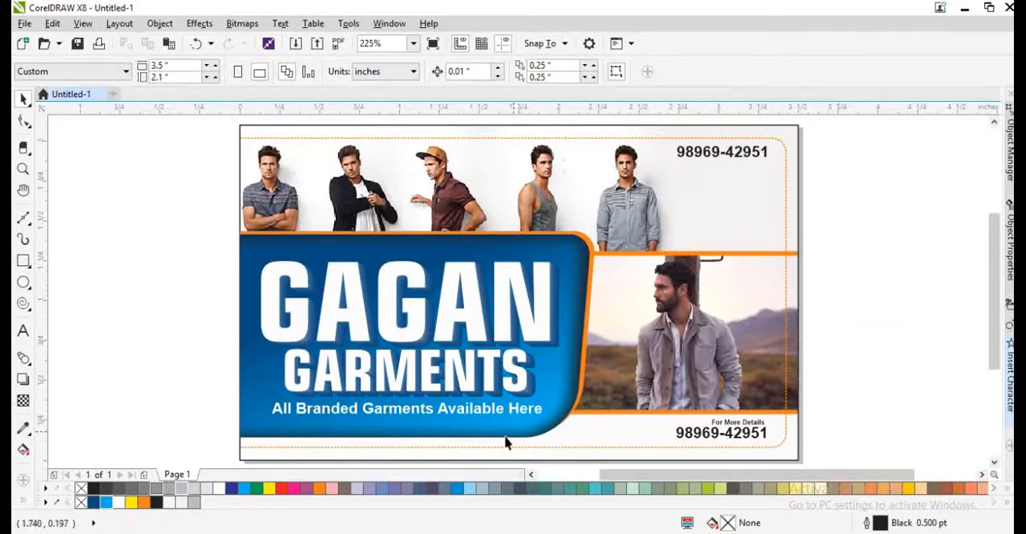
pyautogui.click(482, 417)
pyautogui.click(481, 413)
pyautogui.press('Down')
pyautogui.press('Down')
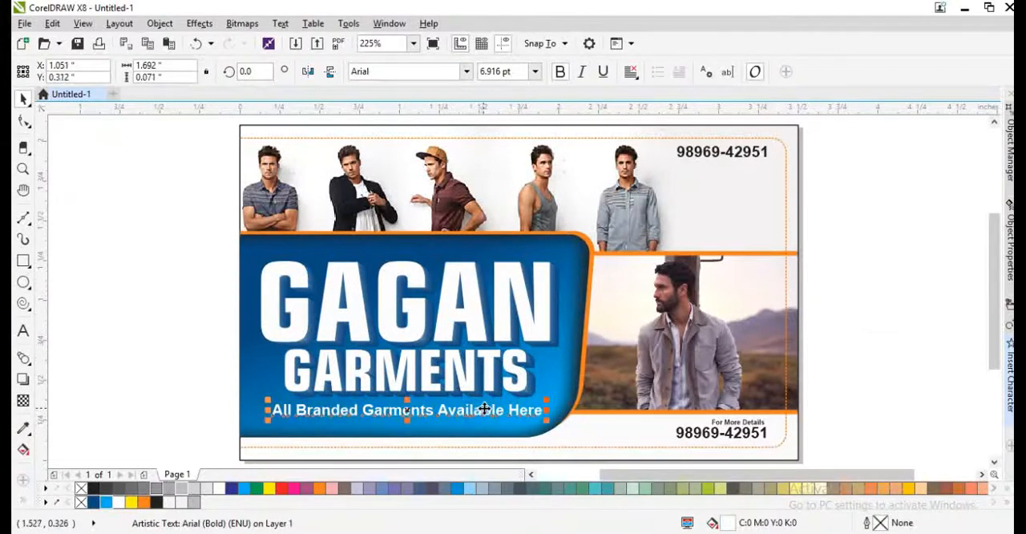
pyautogui.press('Down')
pyautogui.press('Down')
pyautogui.press('Down')
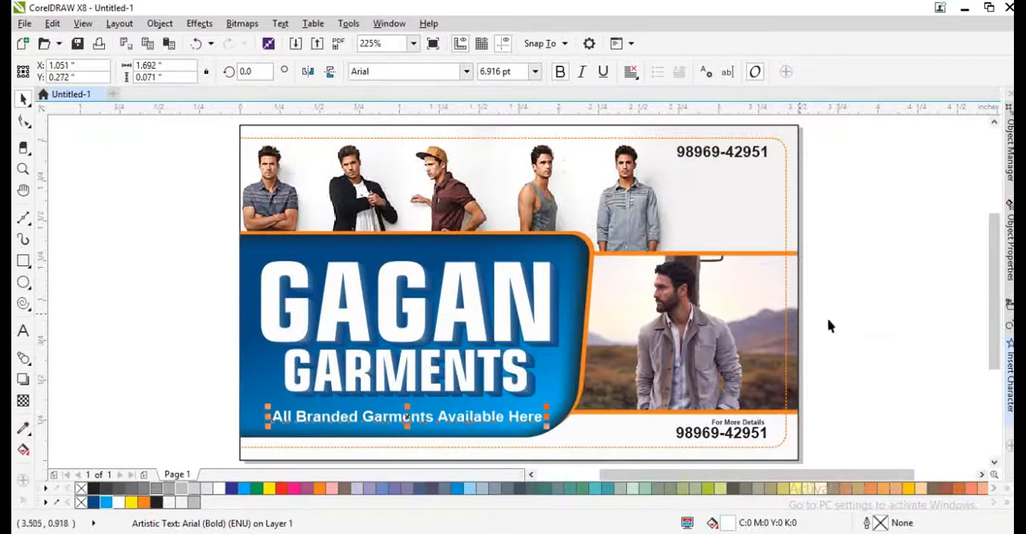